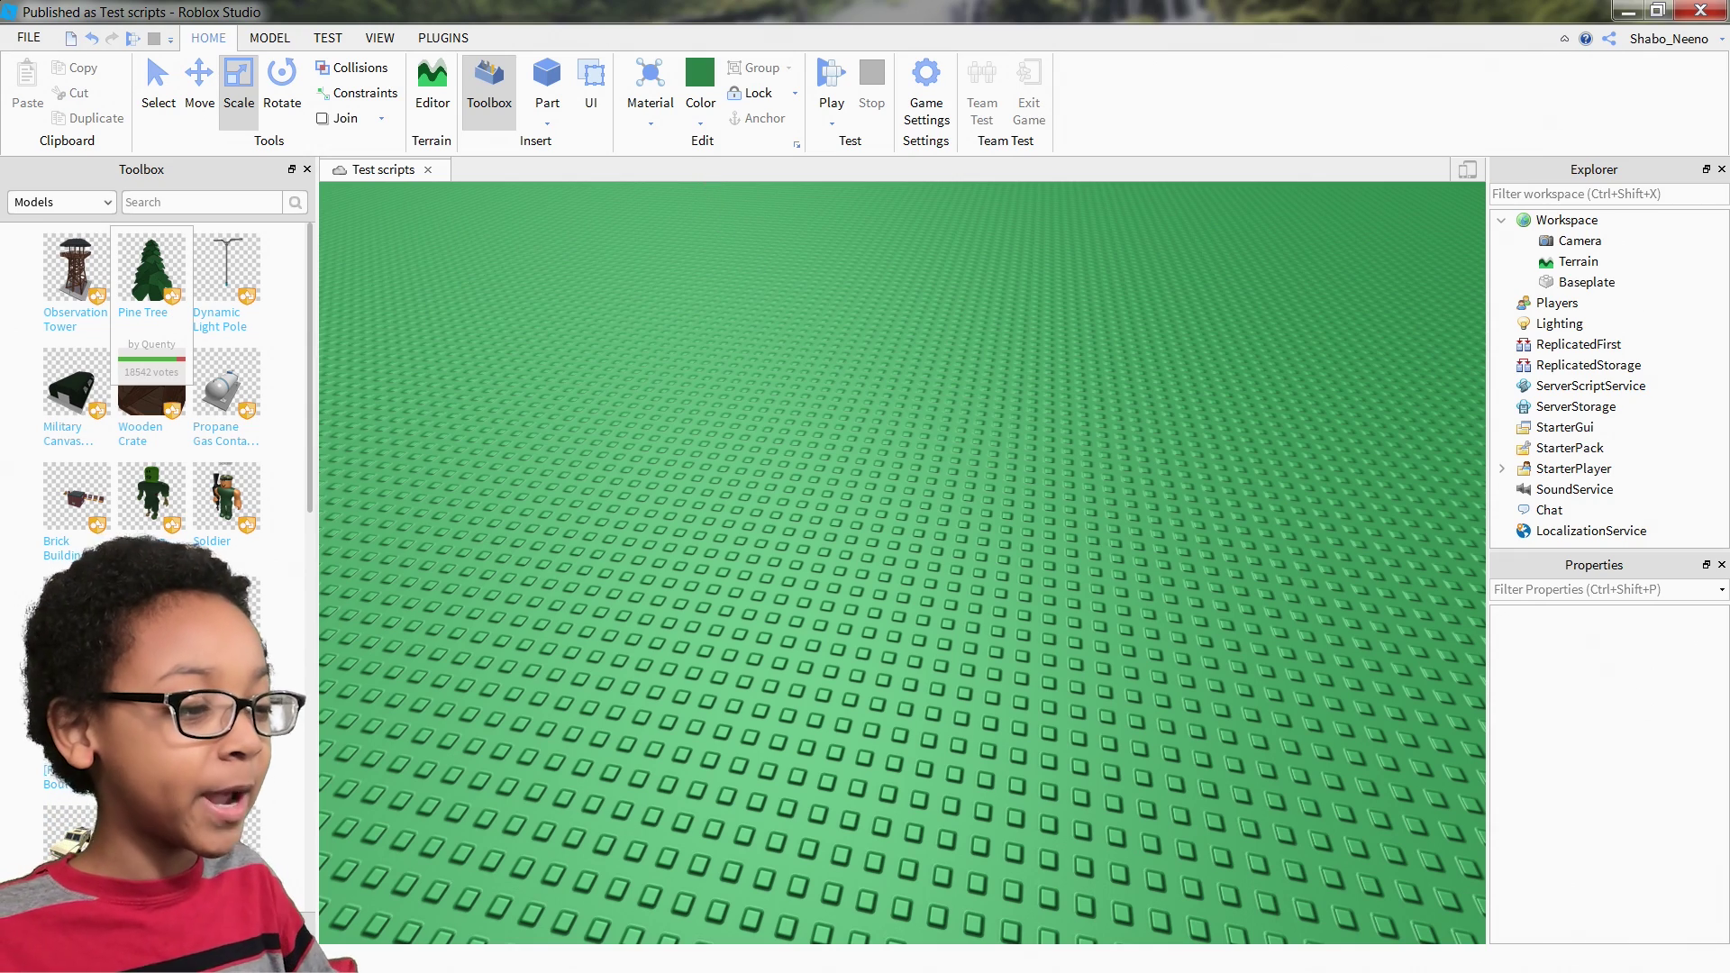
- Insert a block part on the baseplate and move it to one side of where it was placed
key(w)
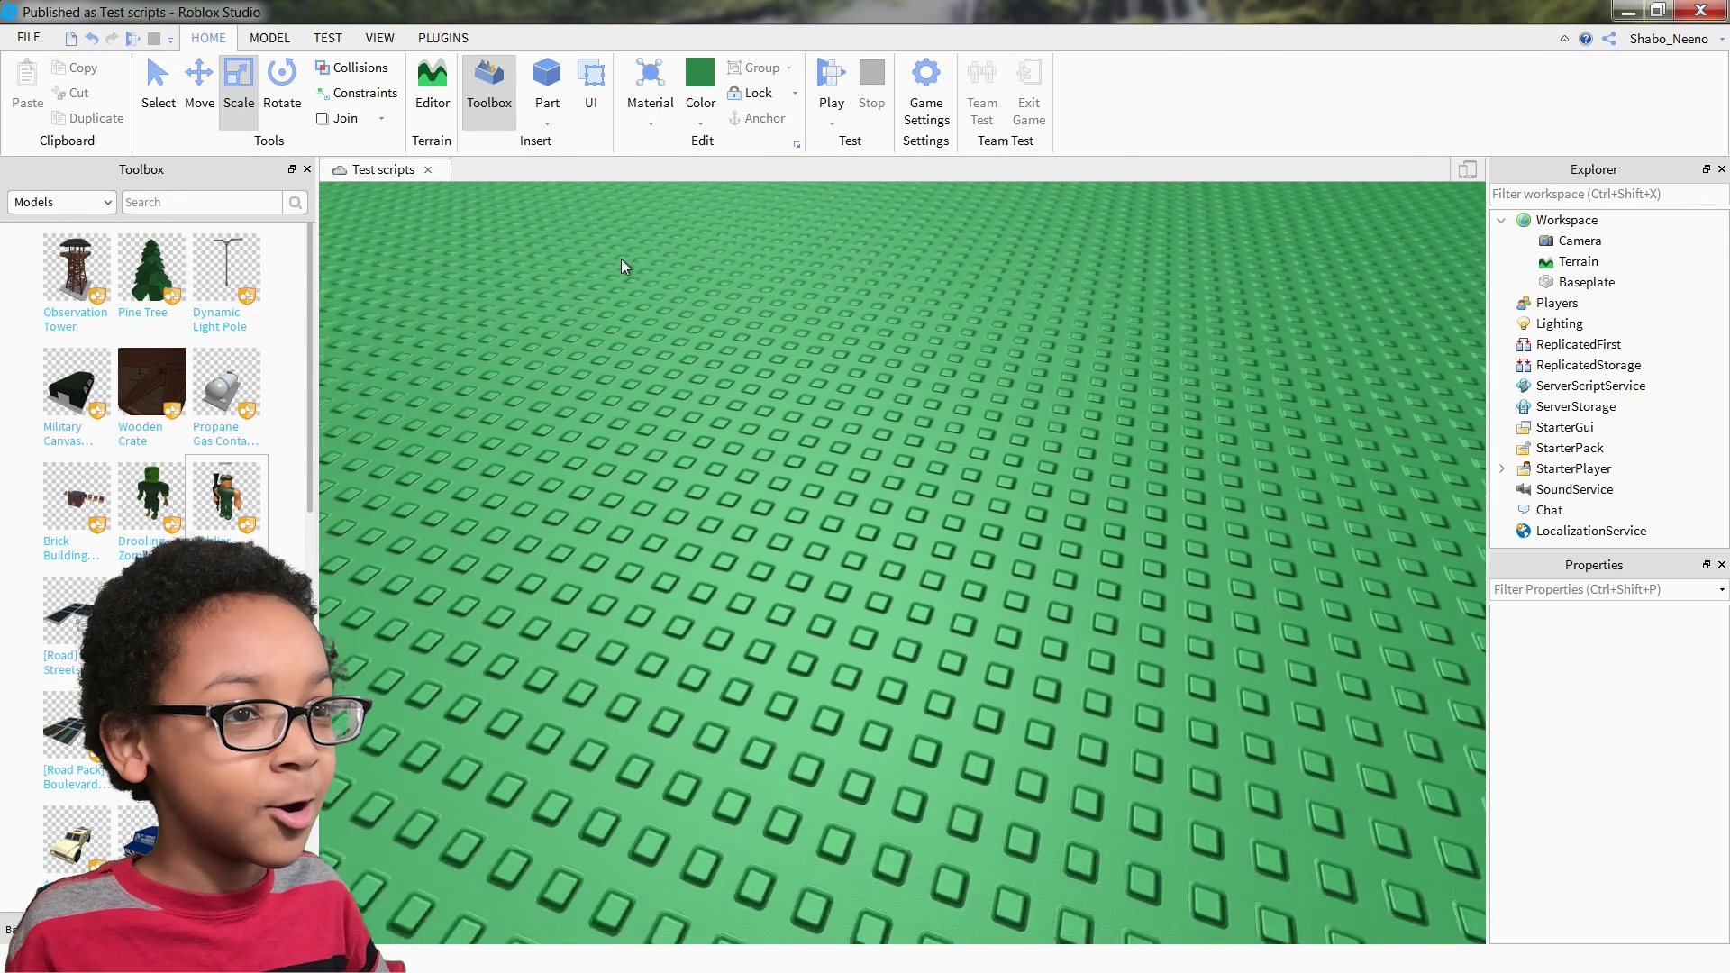
scroll(622, 259, up, 2)
click(536, 83)
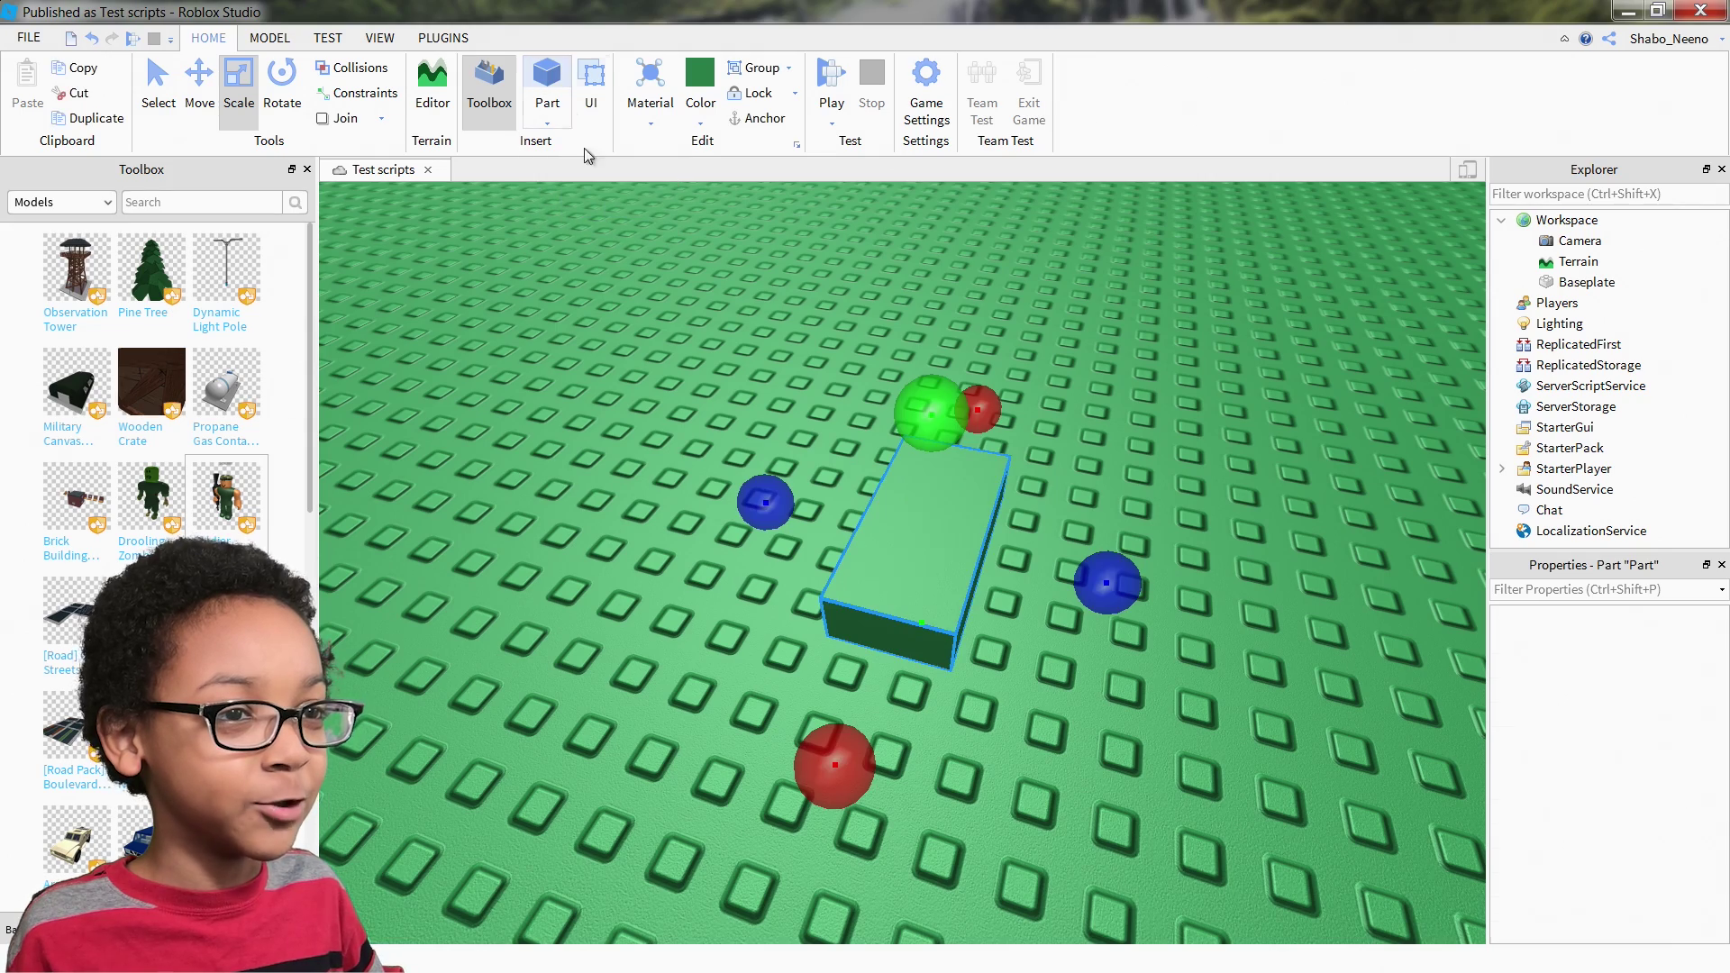
drag(911, 529, 753, 471)
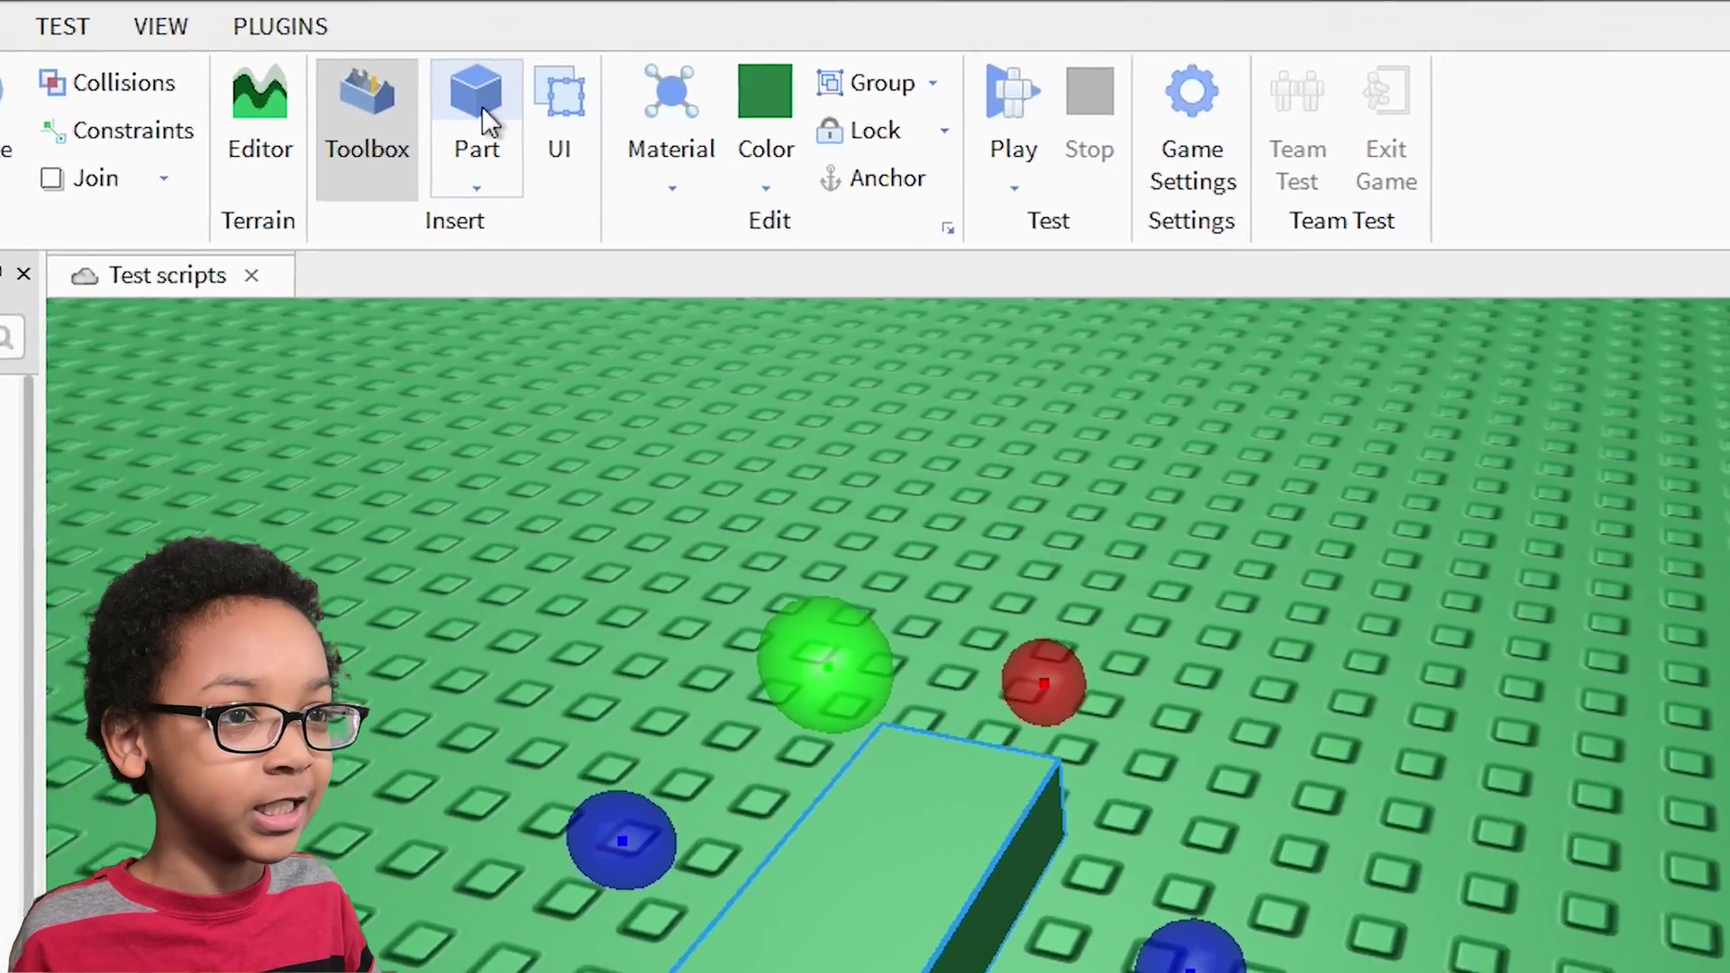
- Insert a second block, move it beside the first, and add a third part using the Block shape
click(547, 83)
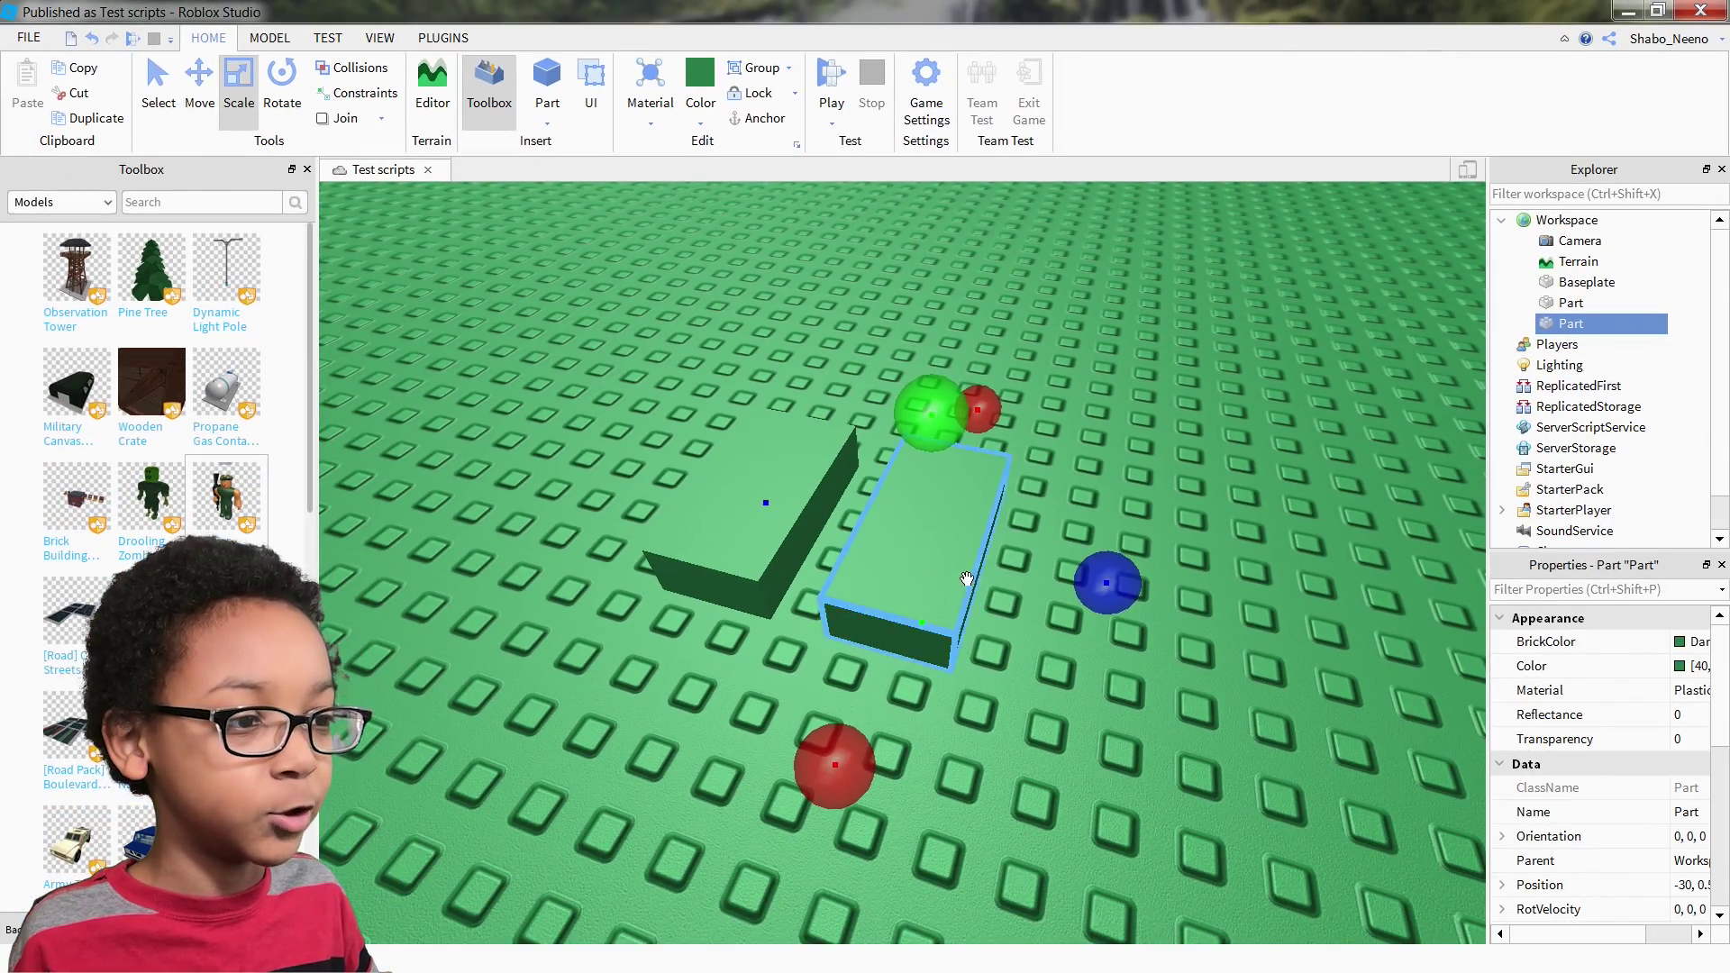
drag(967, 578, 1060, 606)
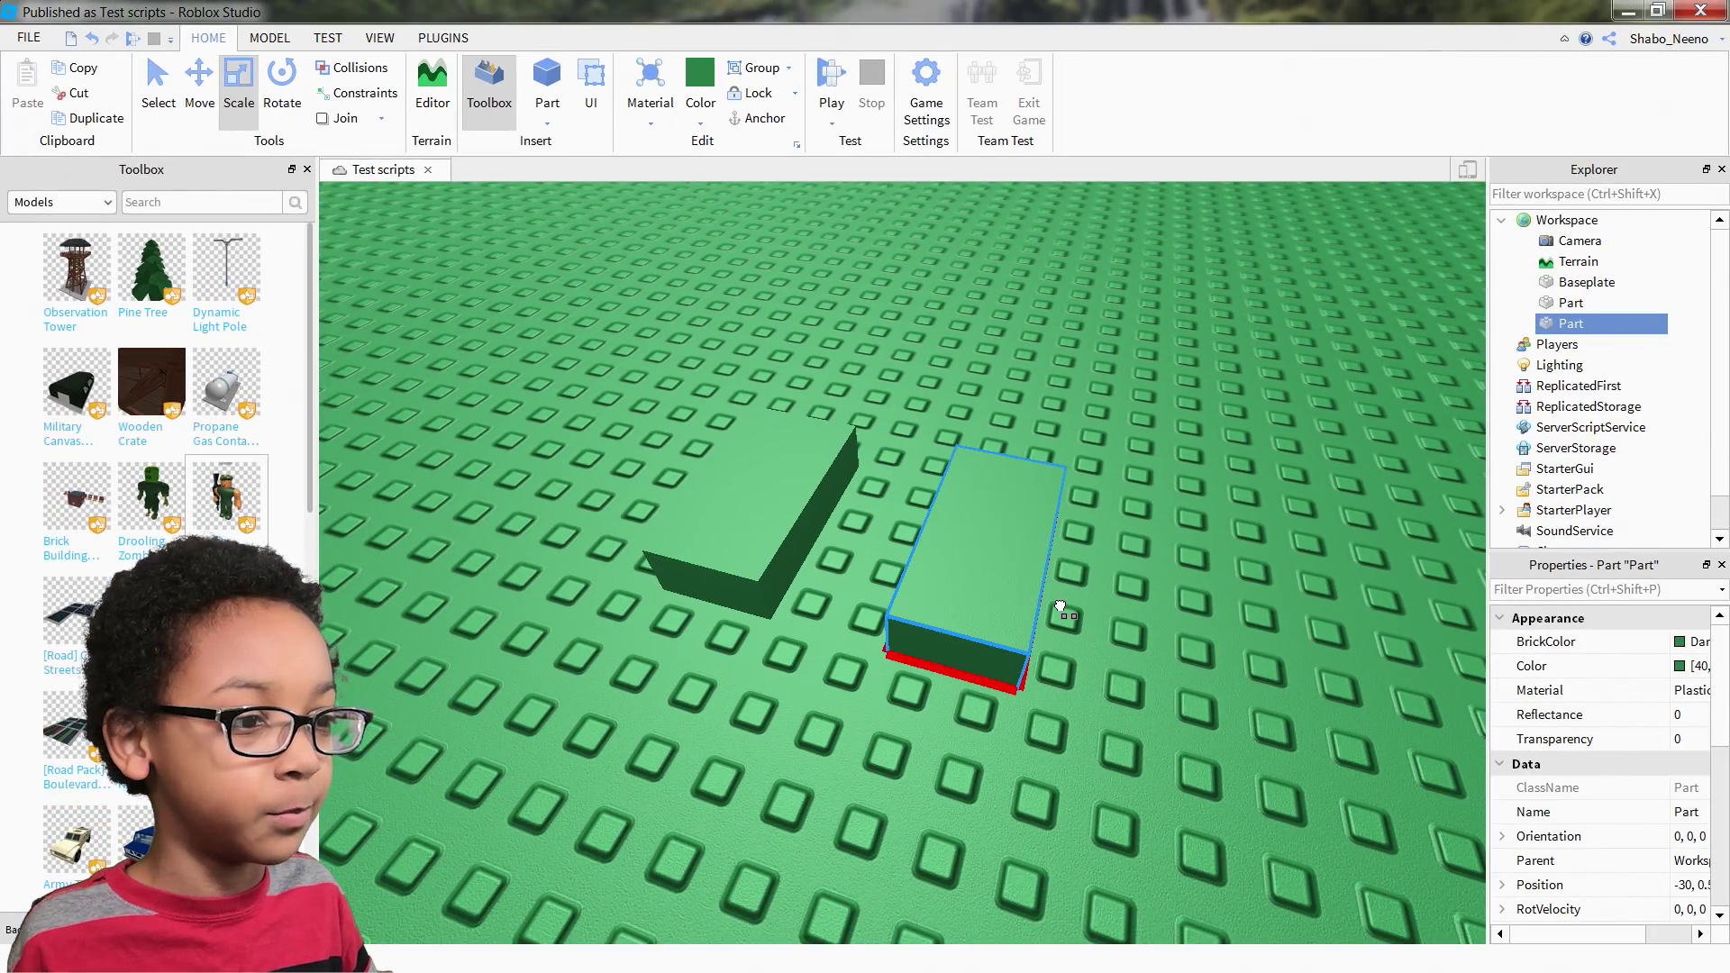
click(568, 122)
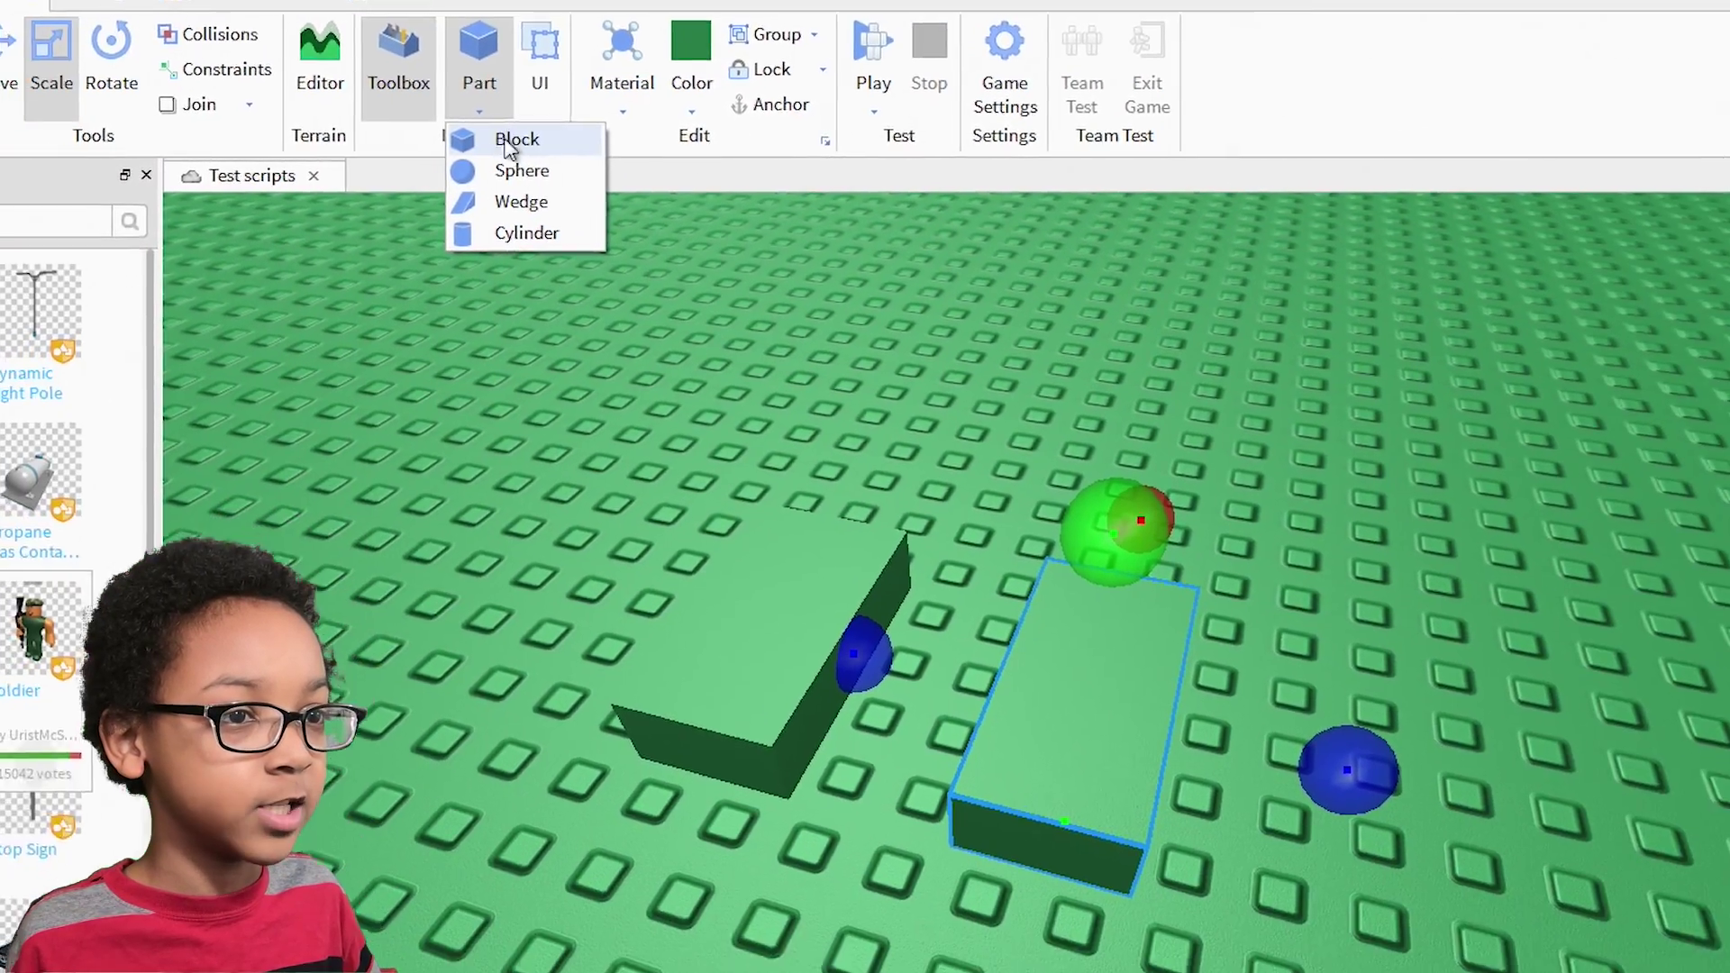
click(516, 143)
- Select the two extra blocks together and delete them, keeping only the first block
right_click(840, 534)
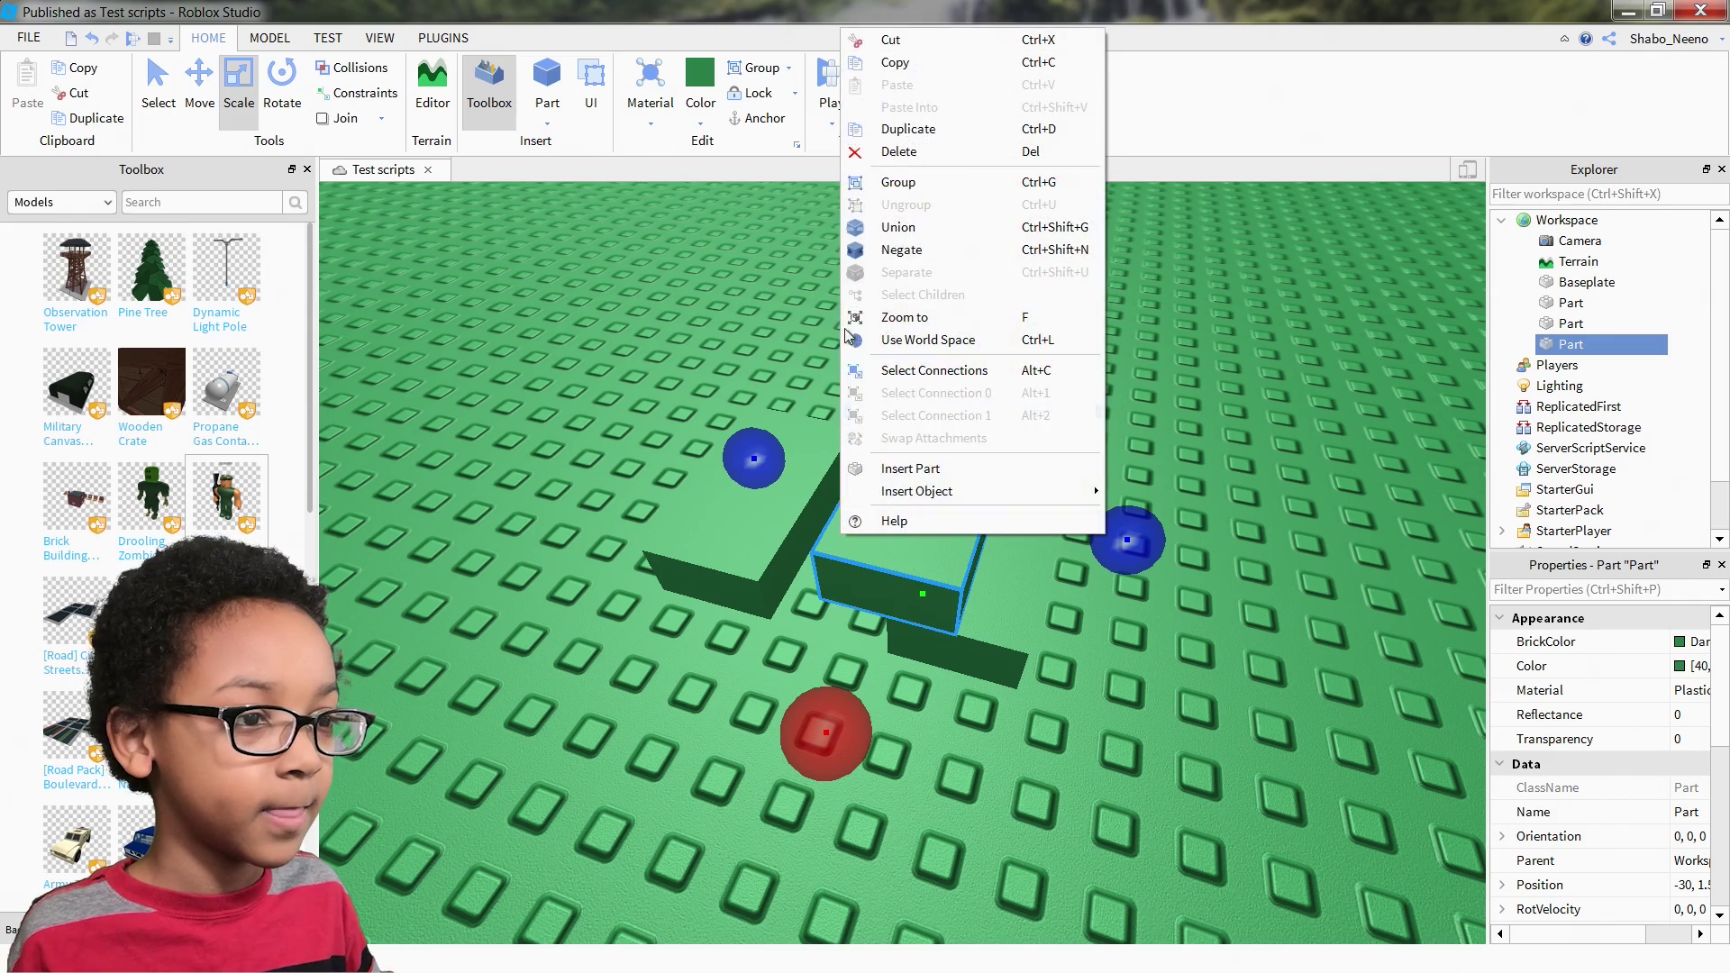
click(812, 303)
key(d)
drag(812, 727, 970, 751)
key(a)
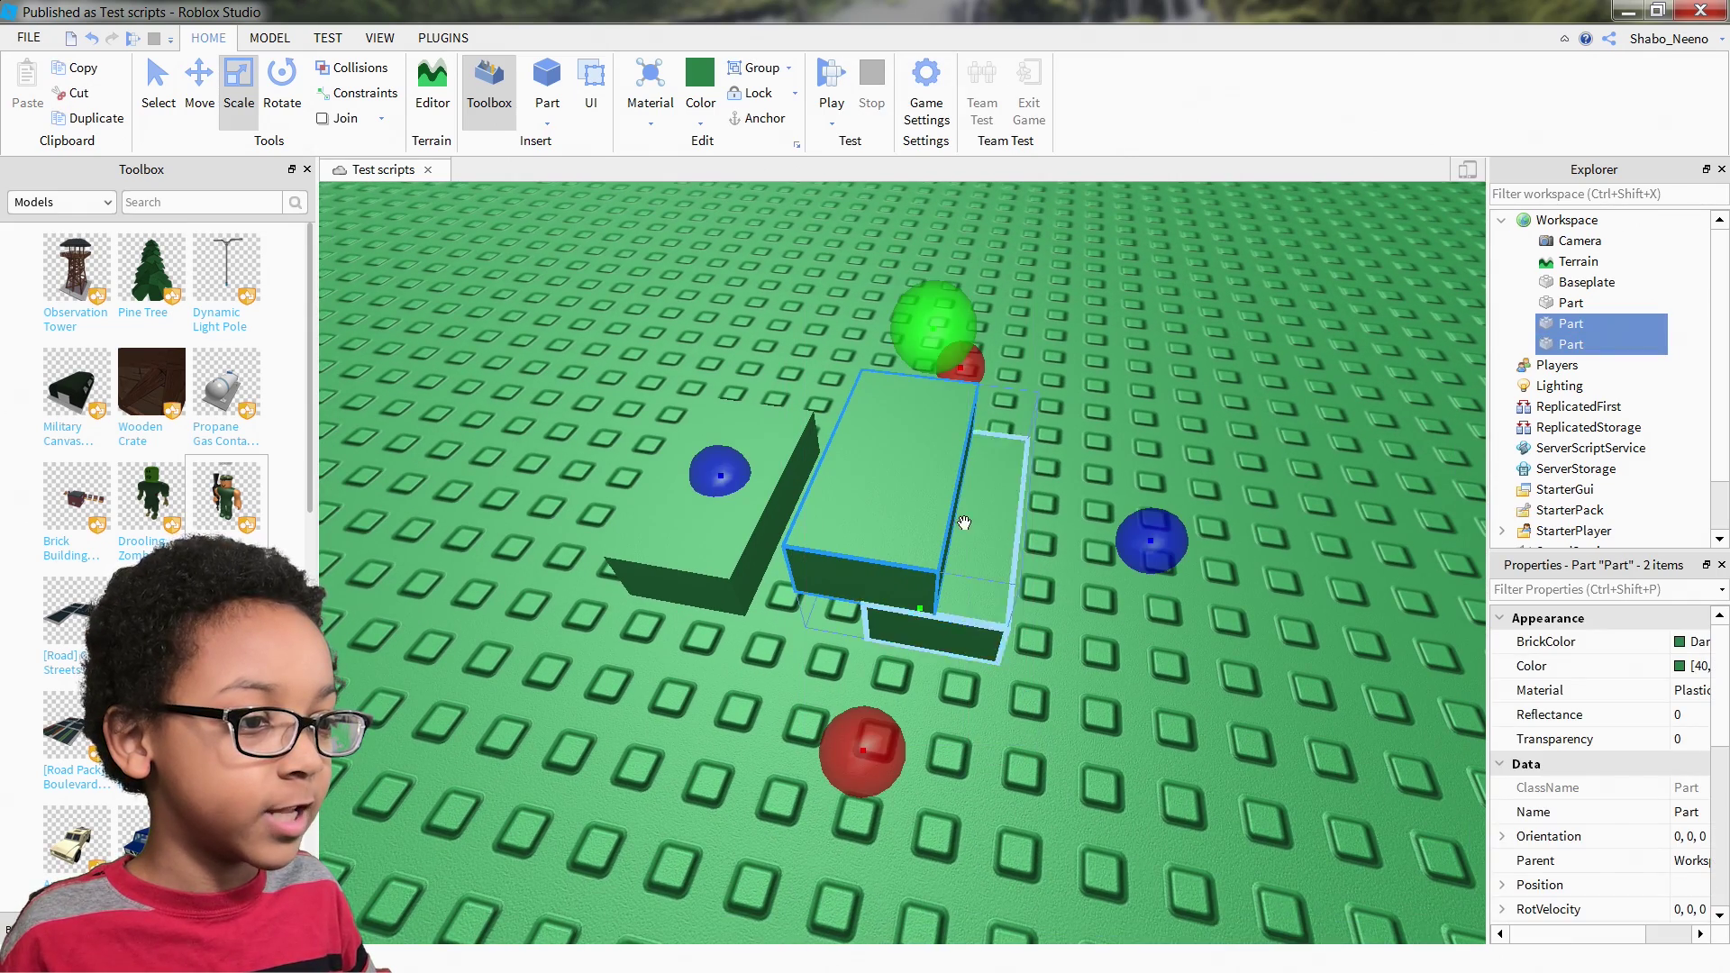
right_click(929, 364)
click(1022, 491)
- Select the remaining block, set the move snapping increment to 1 stud, and activate the Move tool
click(746, 473)
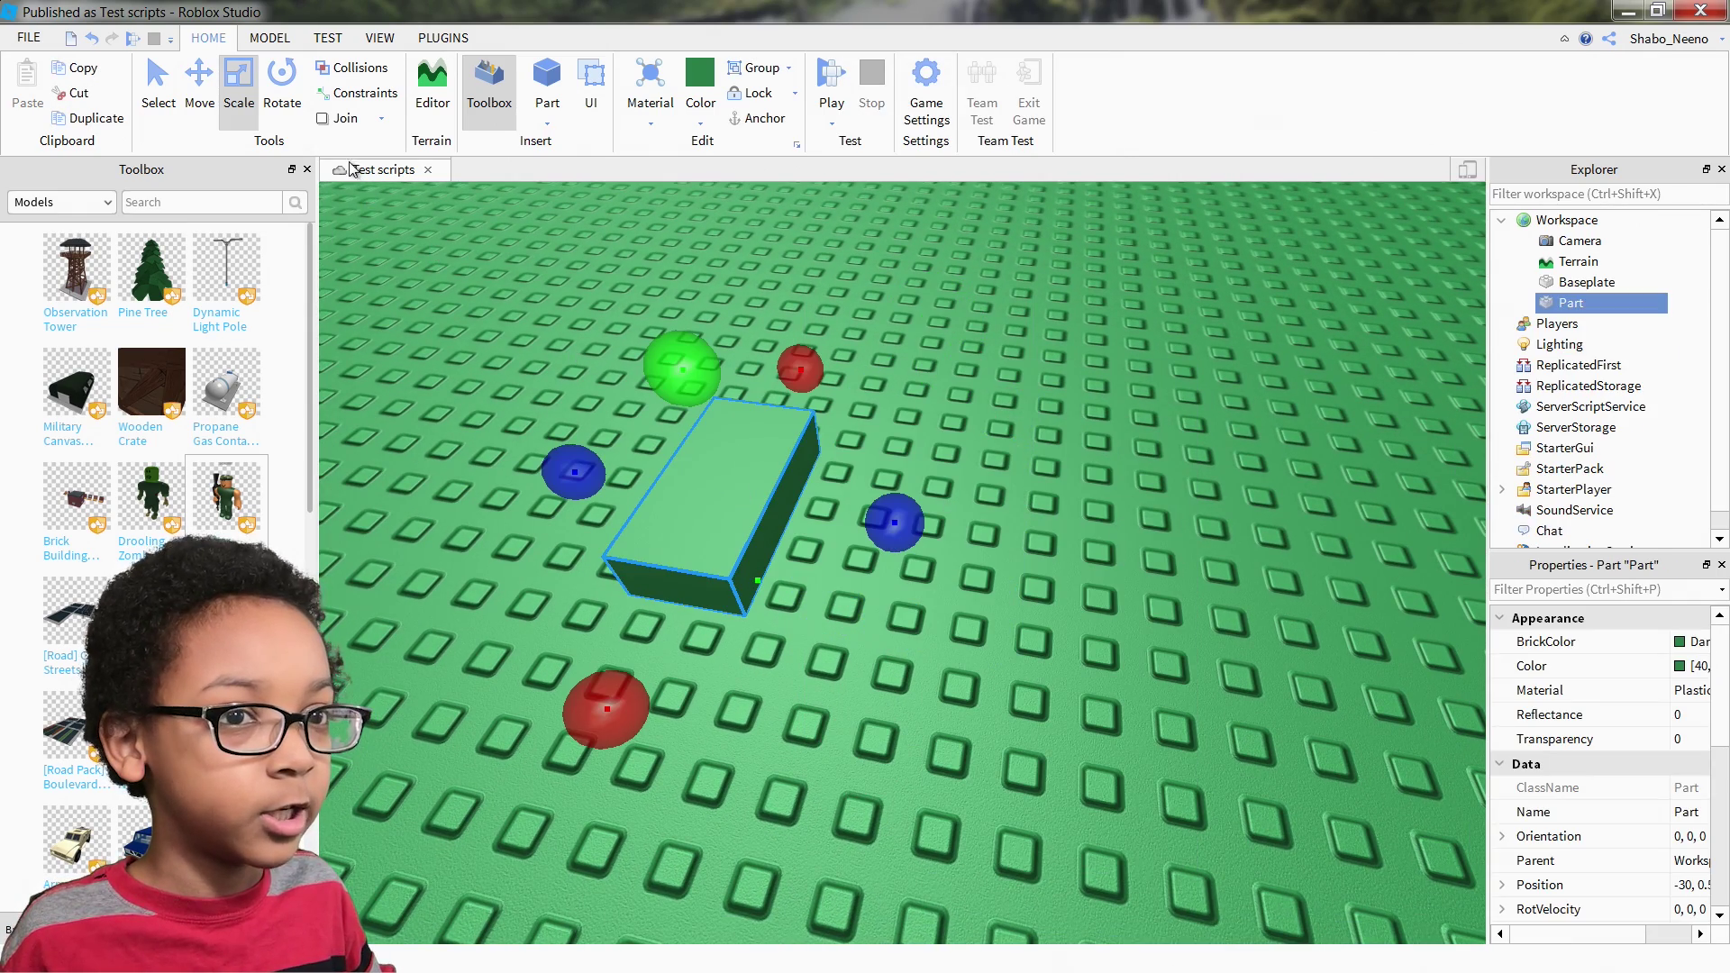
click(269, 40)
click(456, 106)
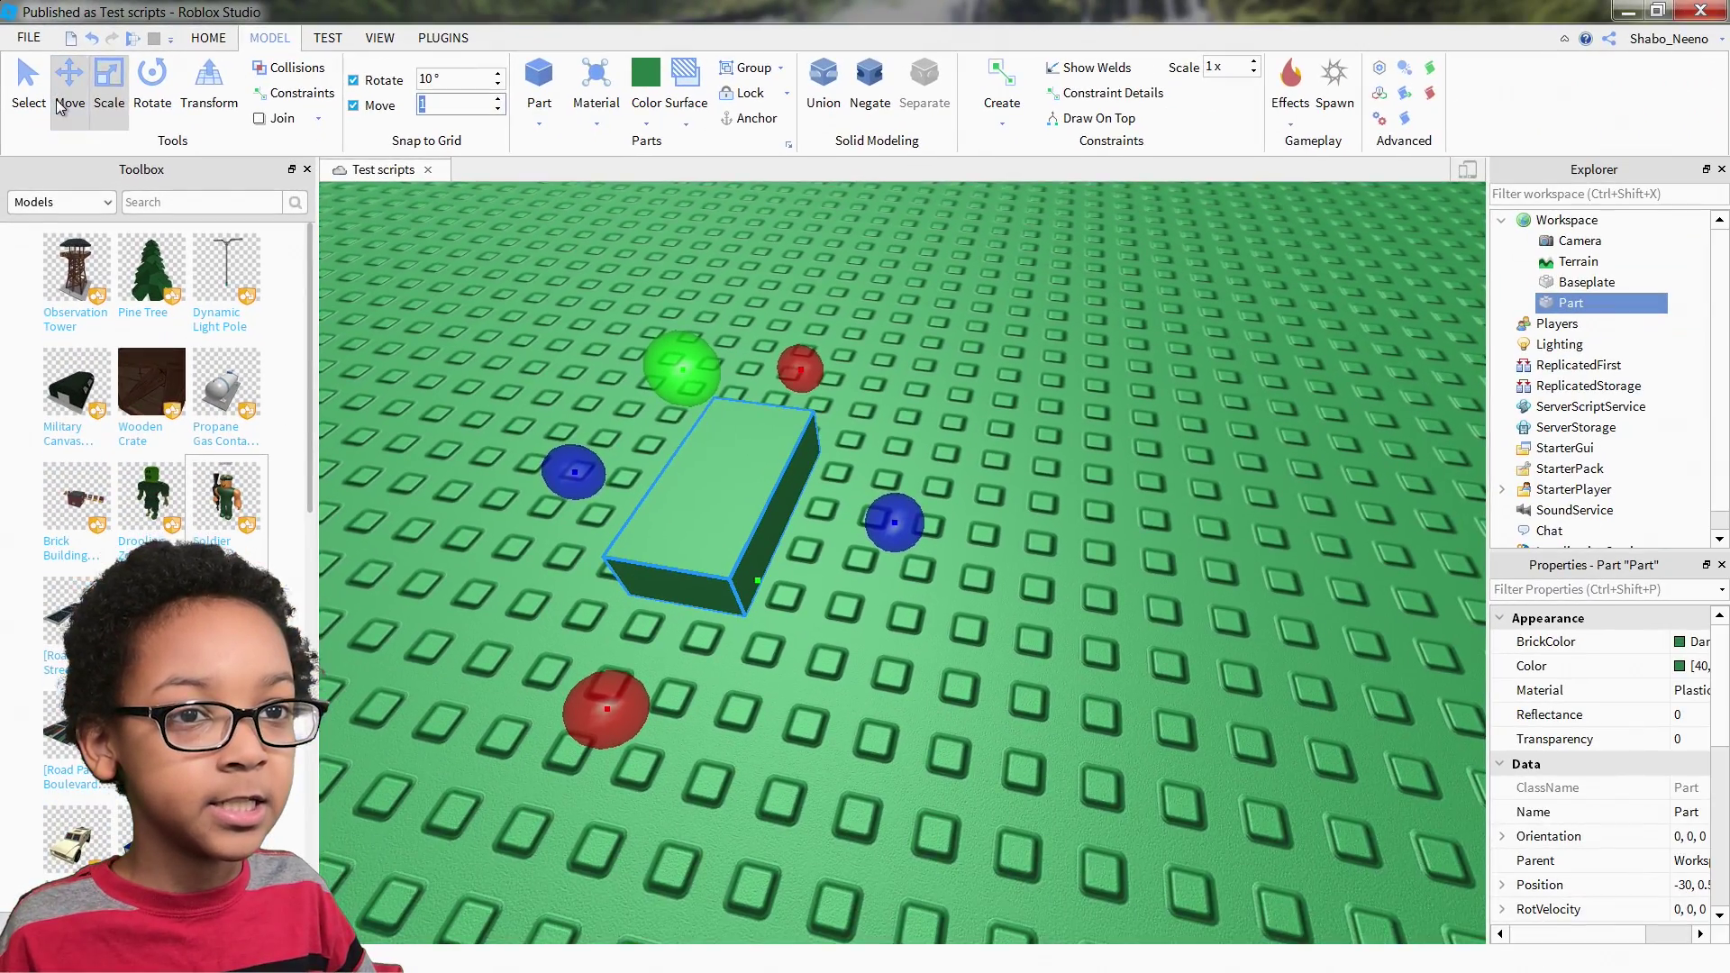
click(125, 202)
- Move the block sideways across the baseplate and raise it about 1 stud
scroll(1176, 850, up, 3)
right_drag(592, 424, 788, 537)
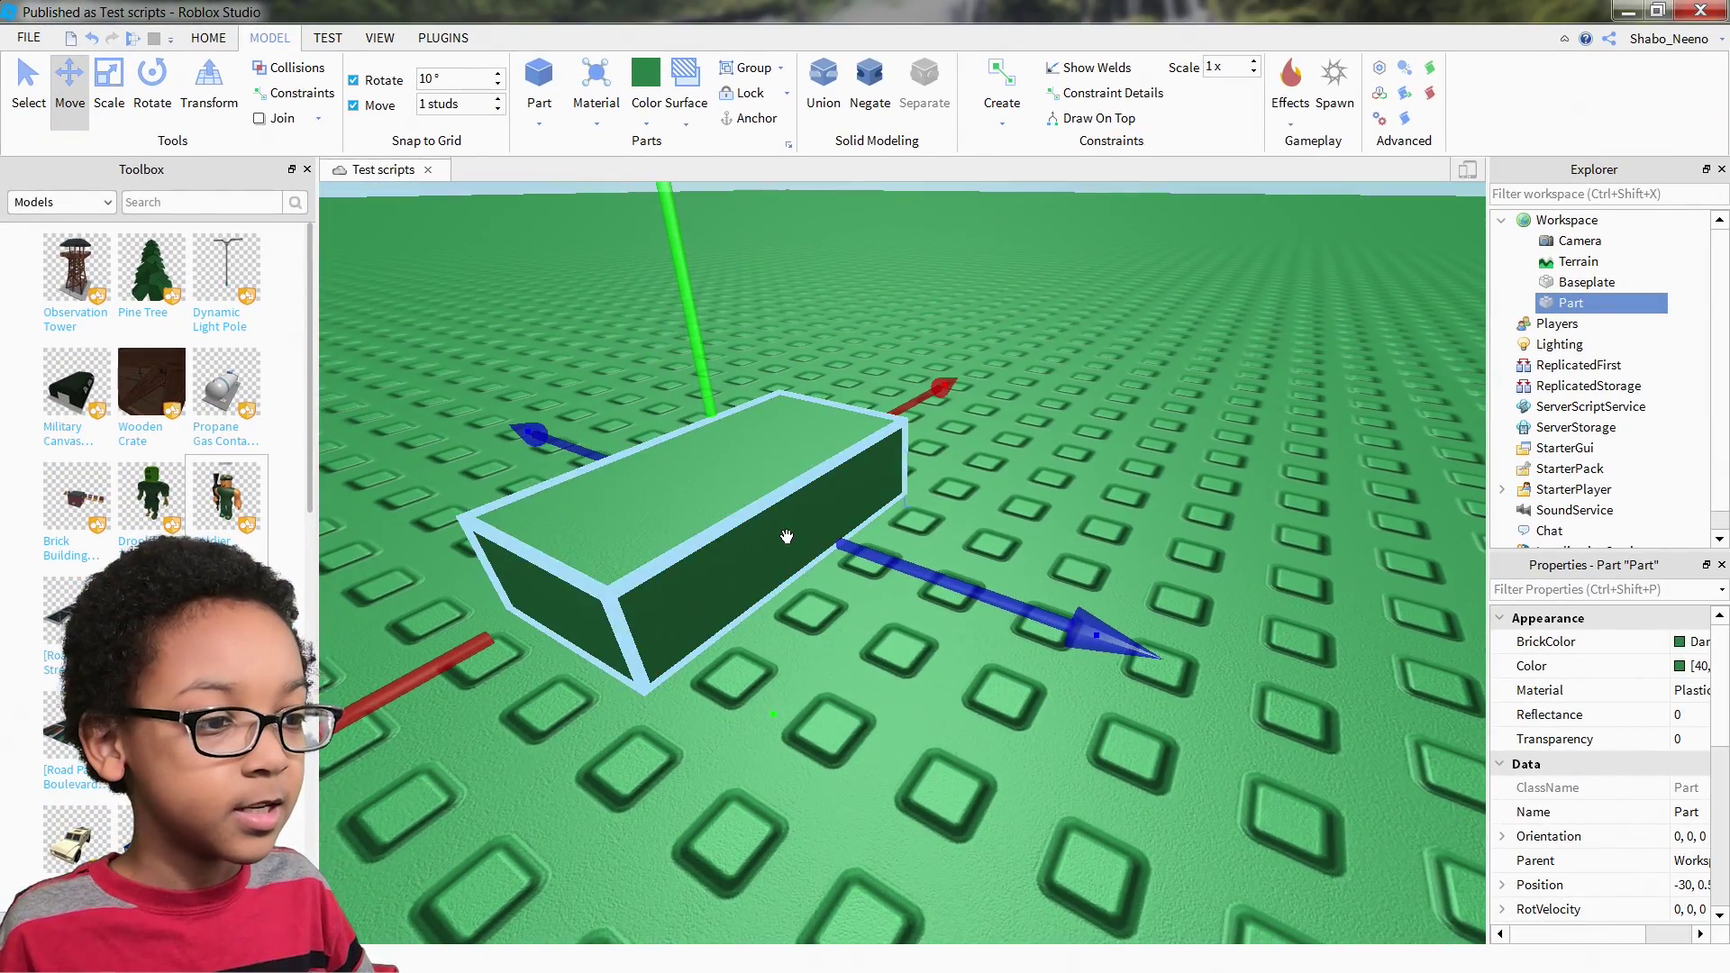
drag(874, 557, 1086, 626)
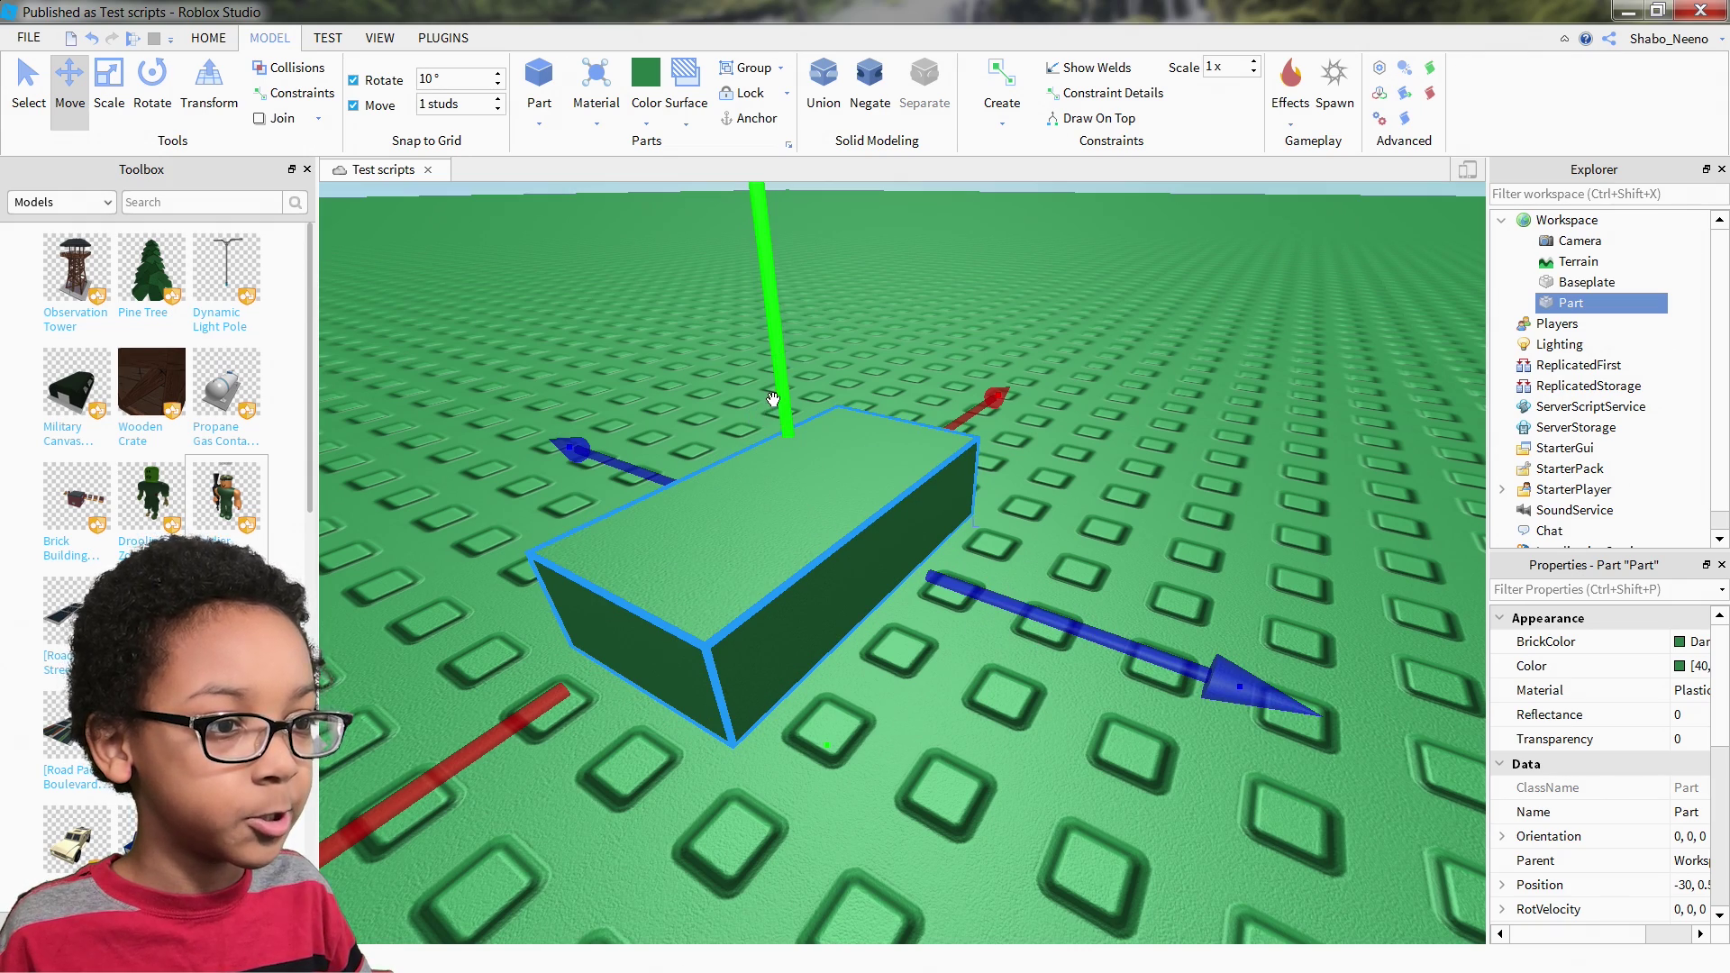
drag(773, 399, 793, 275)
- Scale the block outward in width and length to form a large, thin rectangular plate
key(ctrl+3)
drag(1170, 545, 1457, 712)
scroll(1170, 545, down, 4)
drag(980, 676, 685, 942)
scroll(1672, 831, down, 3)
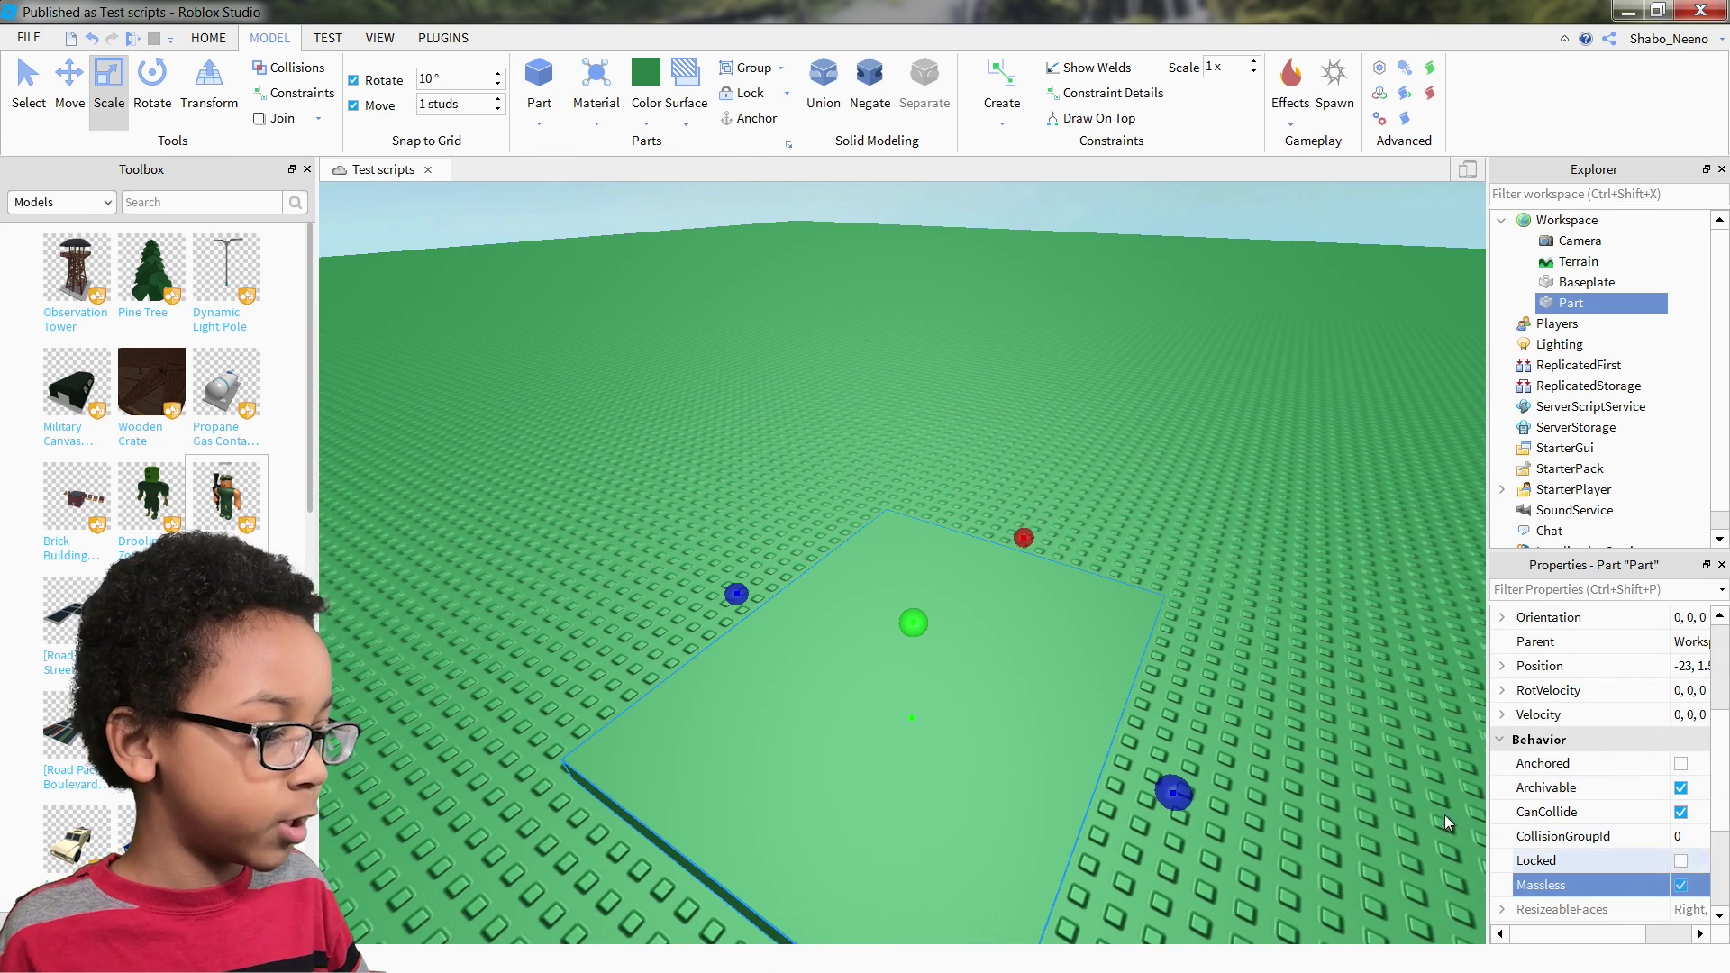
drag(1028, 537, 1332, 286)
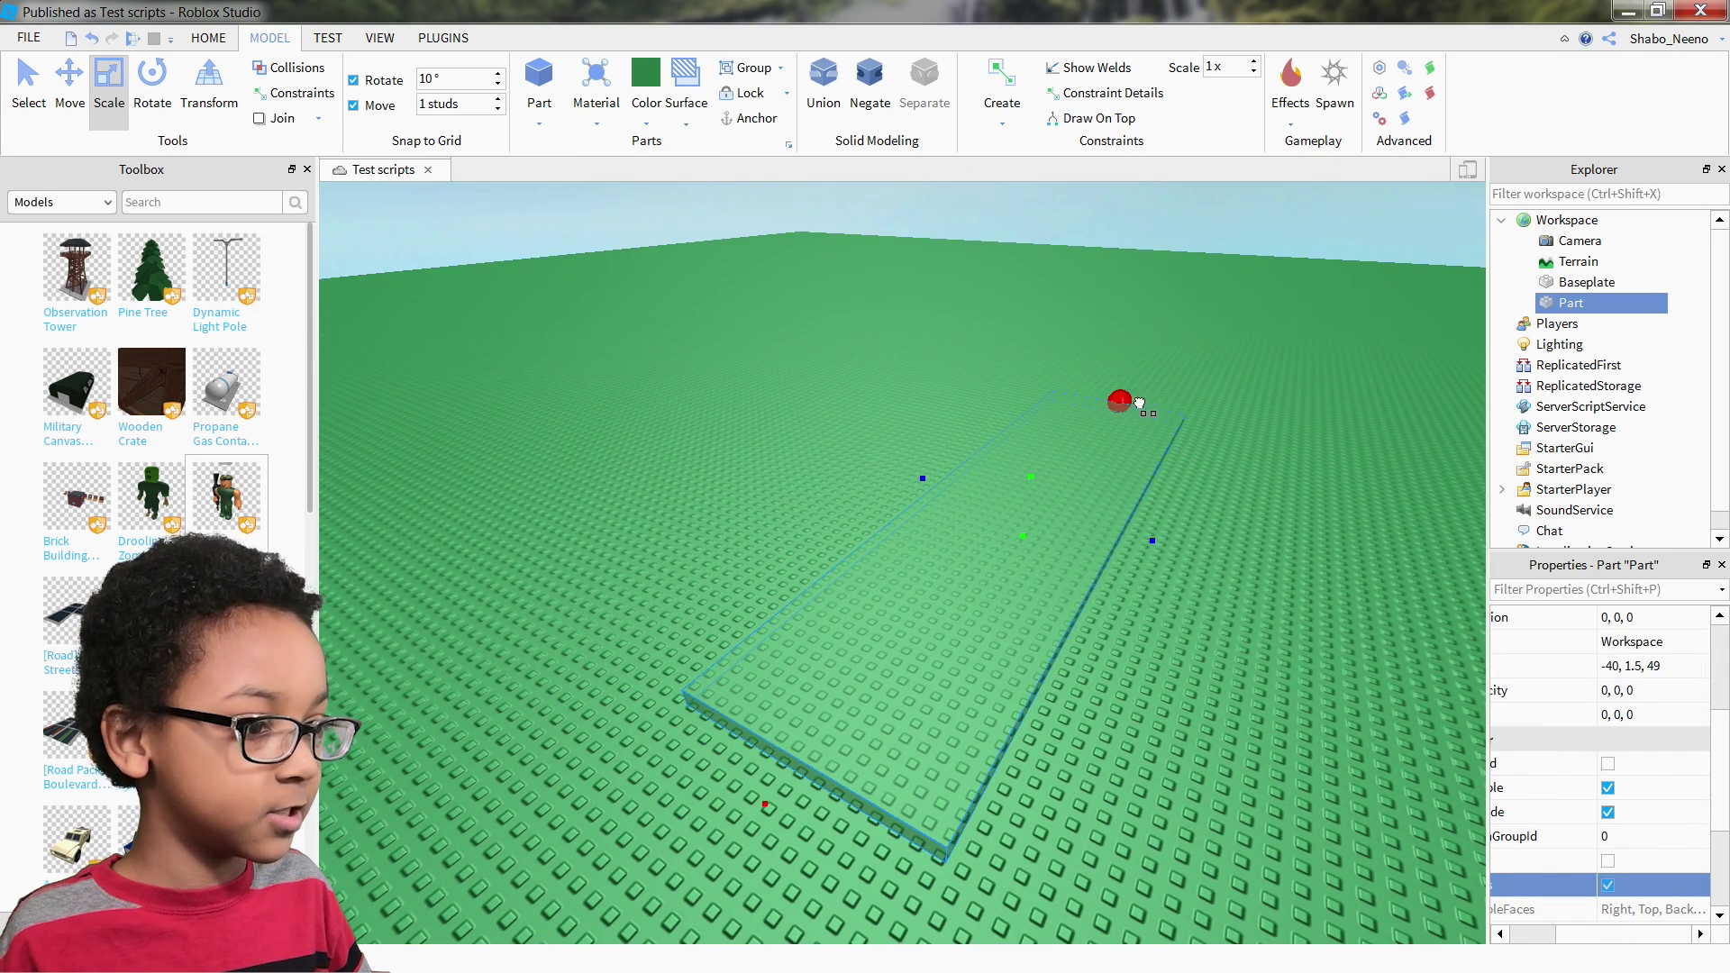
- Adjust the plate's proportions with the scale handles to finish the flat car base, and deselect it
drag(1012, 483, 928, 584)
drag(1616, 942, 1563, 929)
drag(943, 601, 1018, 520)
drag(1090, 686, 1071, 678)
click(1061, 647)
right_drag(1028, 571, 996, 605)
scroll(1029, 571, up, 4)
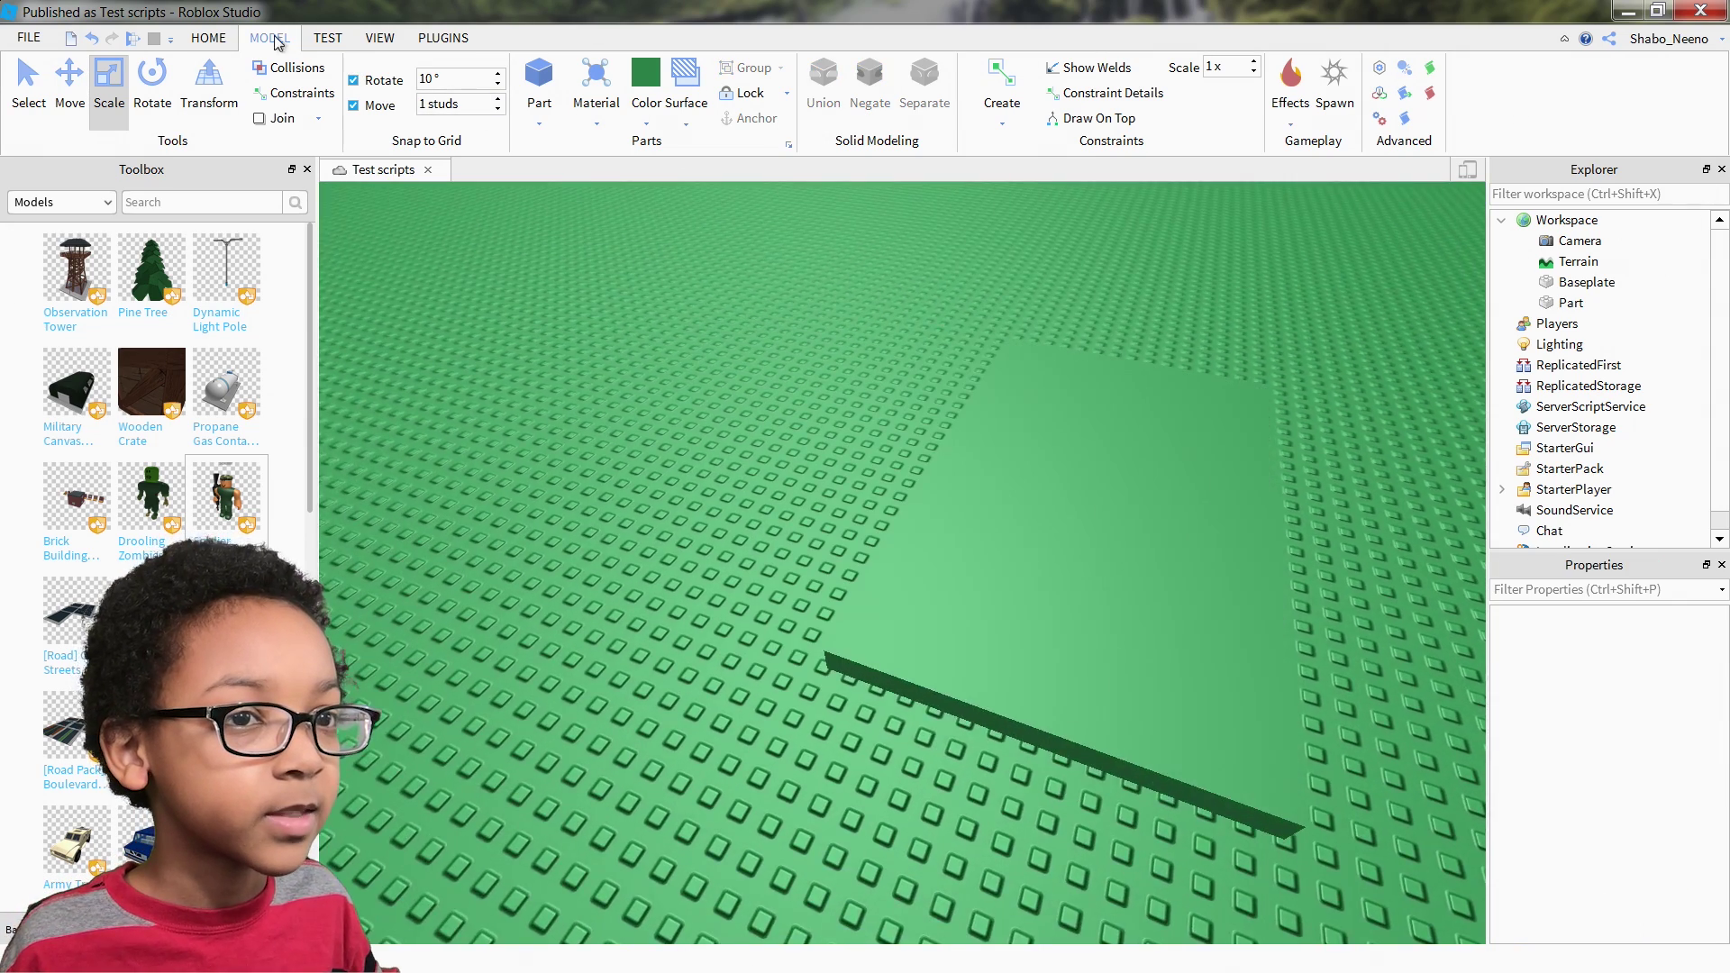
- Insert a cylinder part on the baseplate near the large plate
click(209, 38)
right_drag(652, 286, 662, 287)
scroll(631, 253, down, 3)
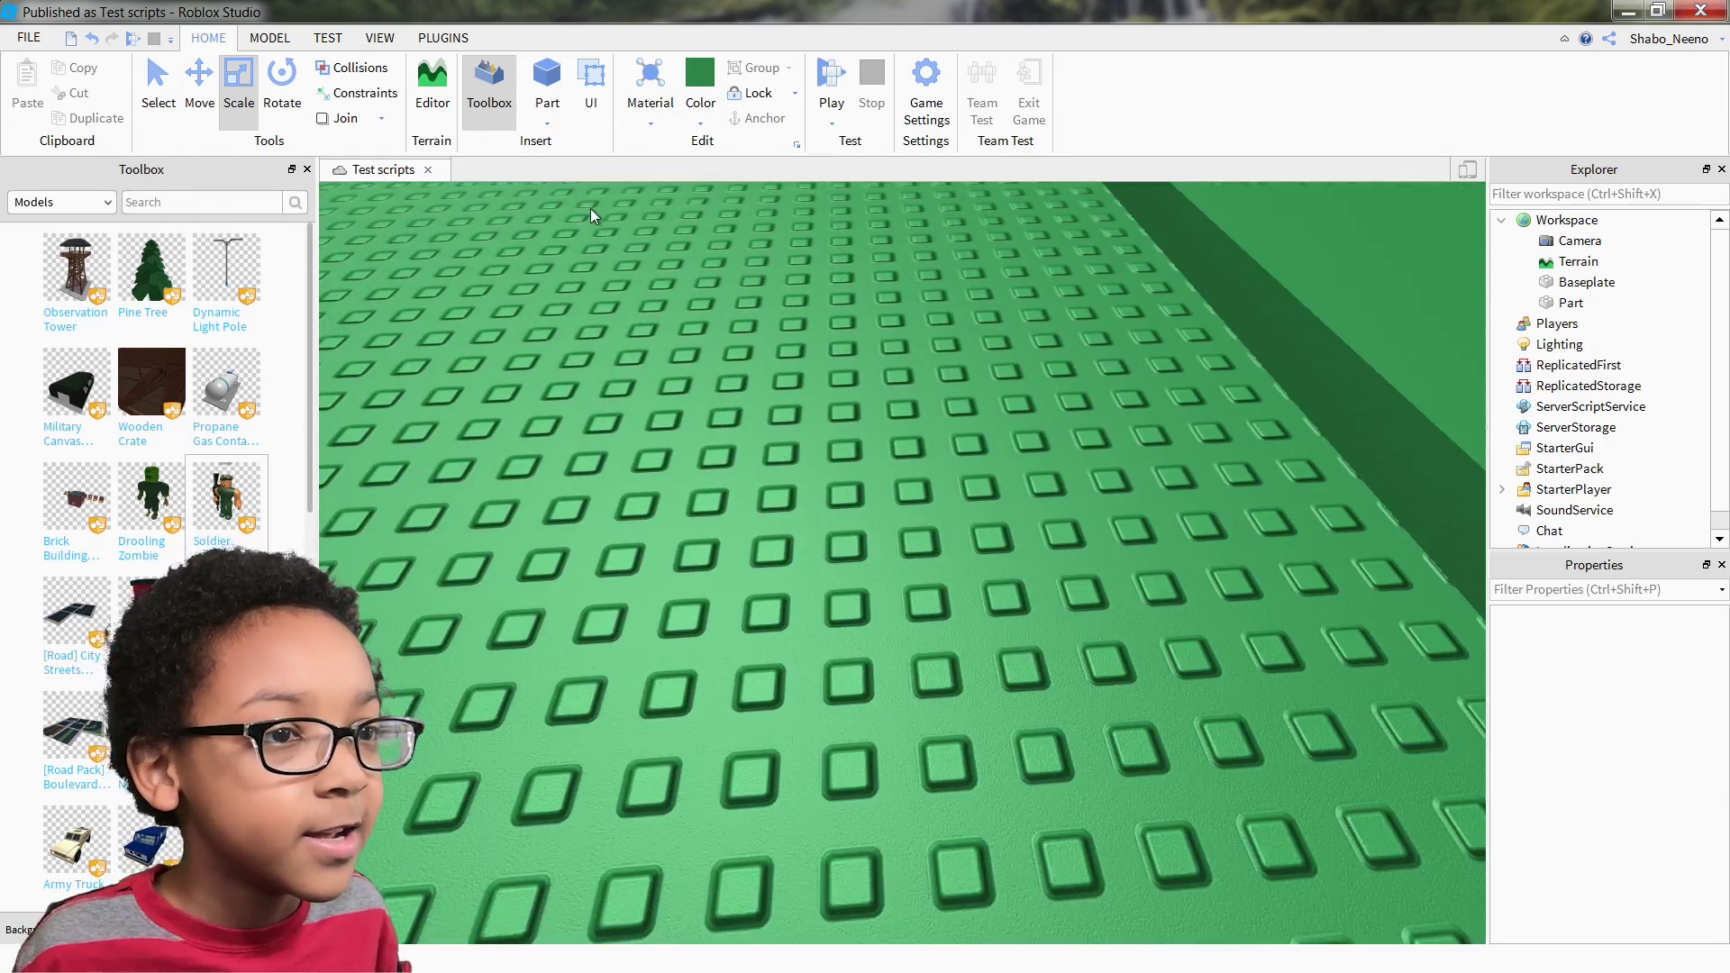
click(547, 126)
click(567, 209)
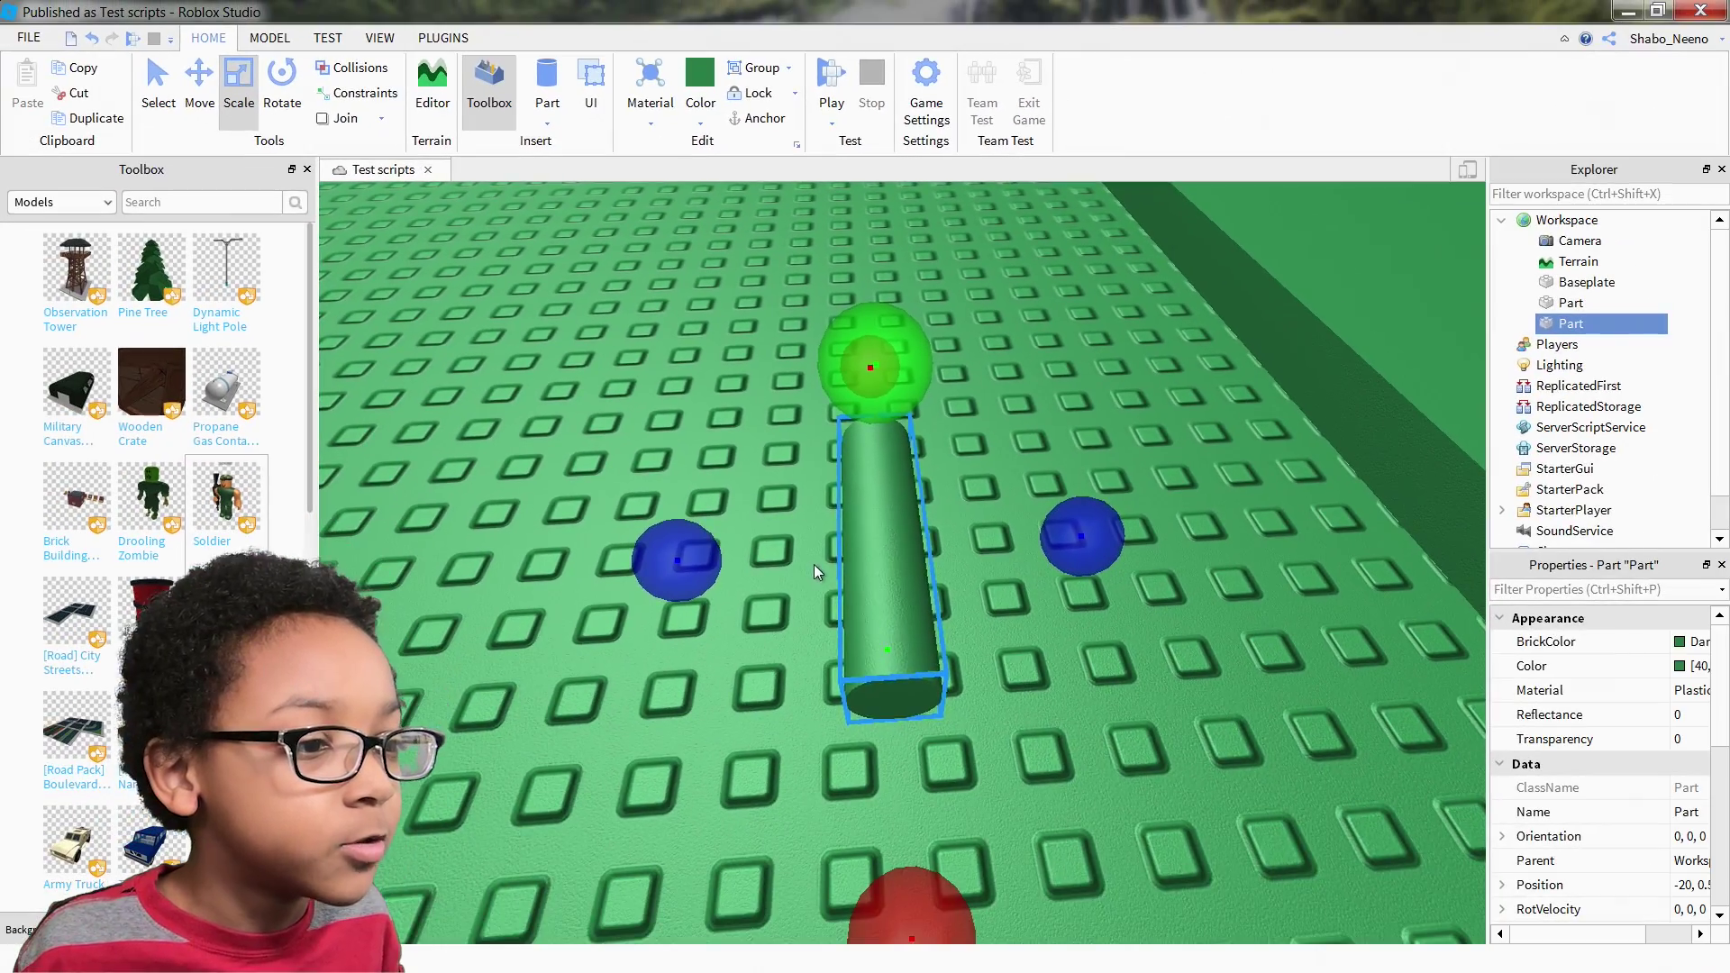
- Rotate the cylinder 90 degrees and place it against the plate's edge near a corner
drag(888, 620, 761, 510)
key(ctrl+r)
right_drag(744, 496, 761, 510)
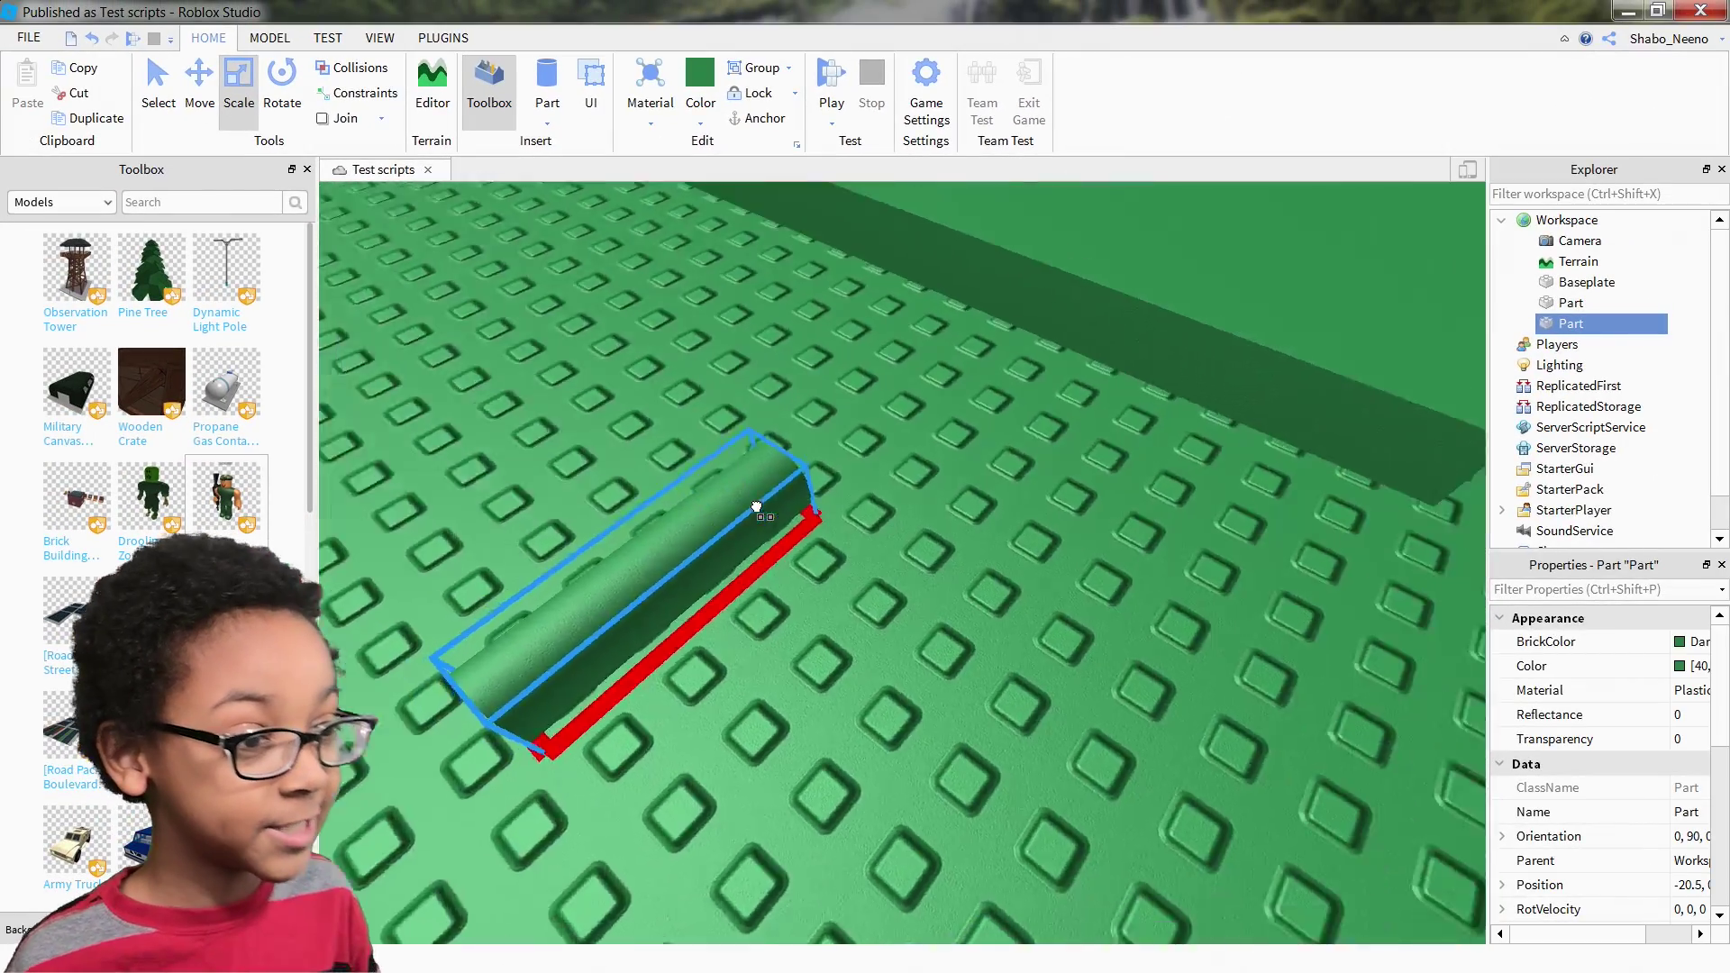
drag(760, 510, 992, 447)
right_drag(761, 510, 883, 487)
drag(992, 447, 1017, 353)
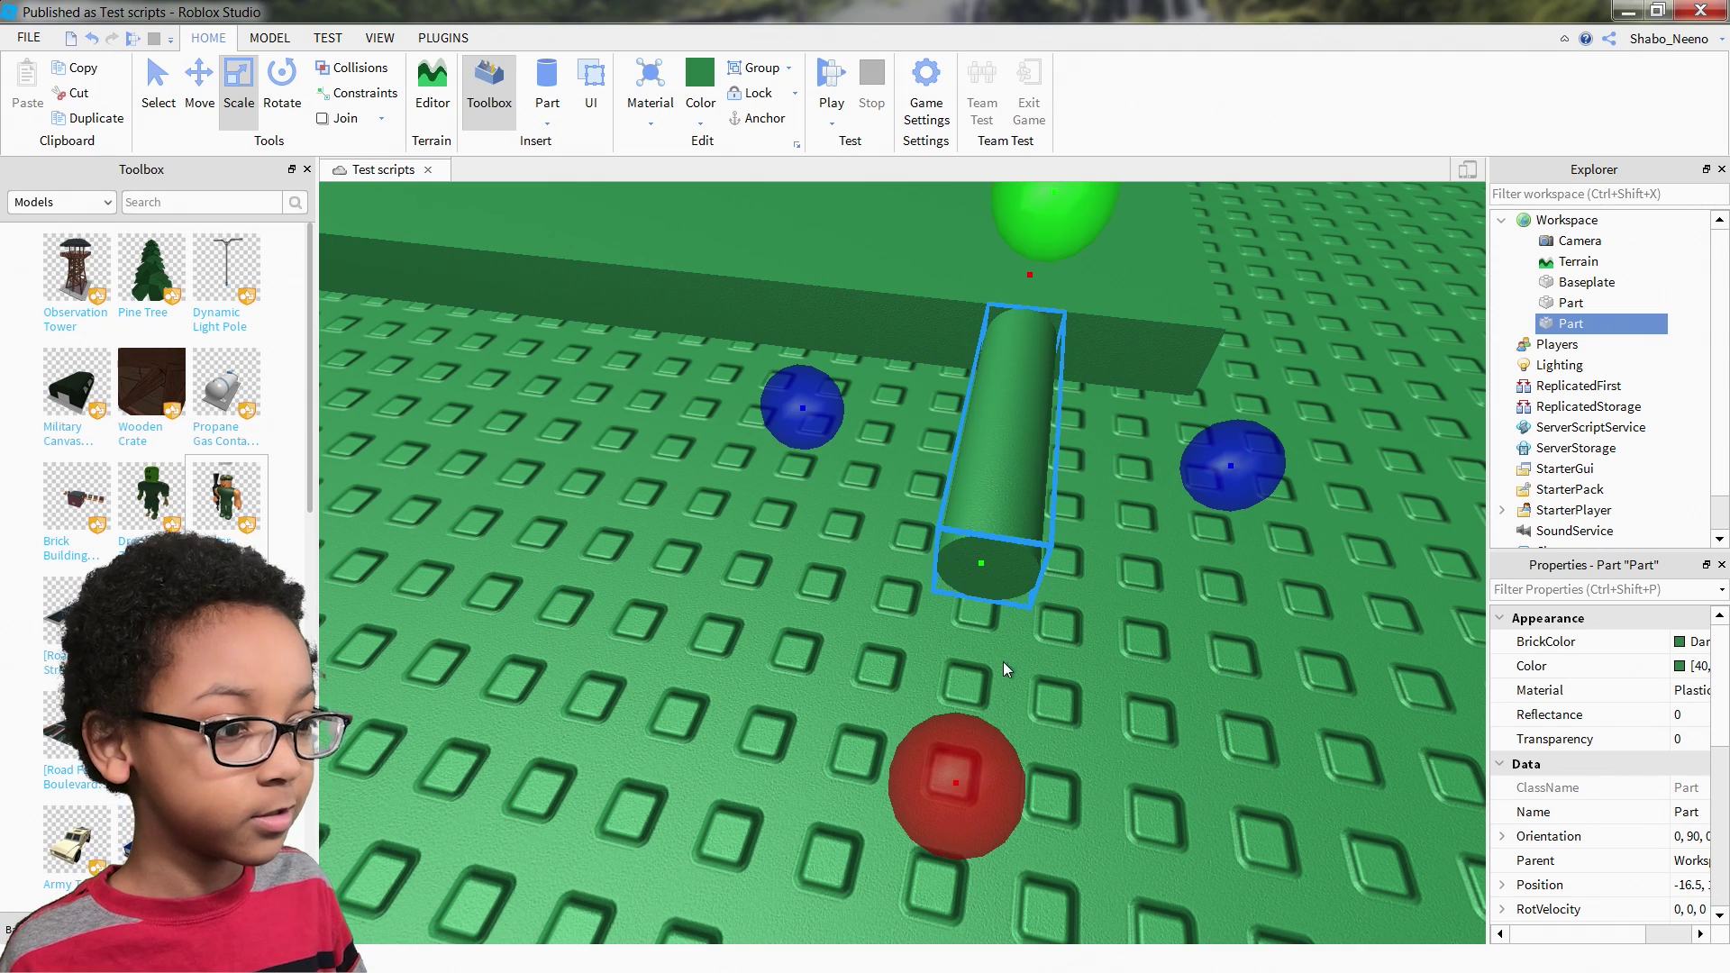
- Shorten the cylinder along its axis and position it flush with the plate's side near the corner
drag(966, 766, 1134, 300)
drag(1187, 376, 1328, 372)
right_drag(974, 467, 926, 667)
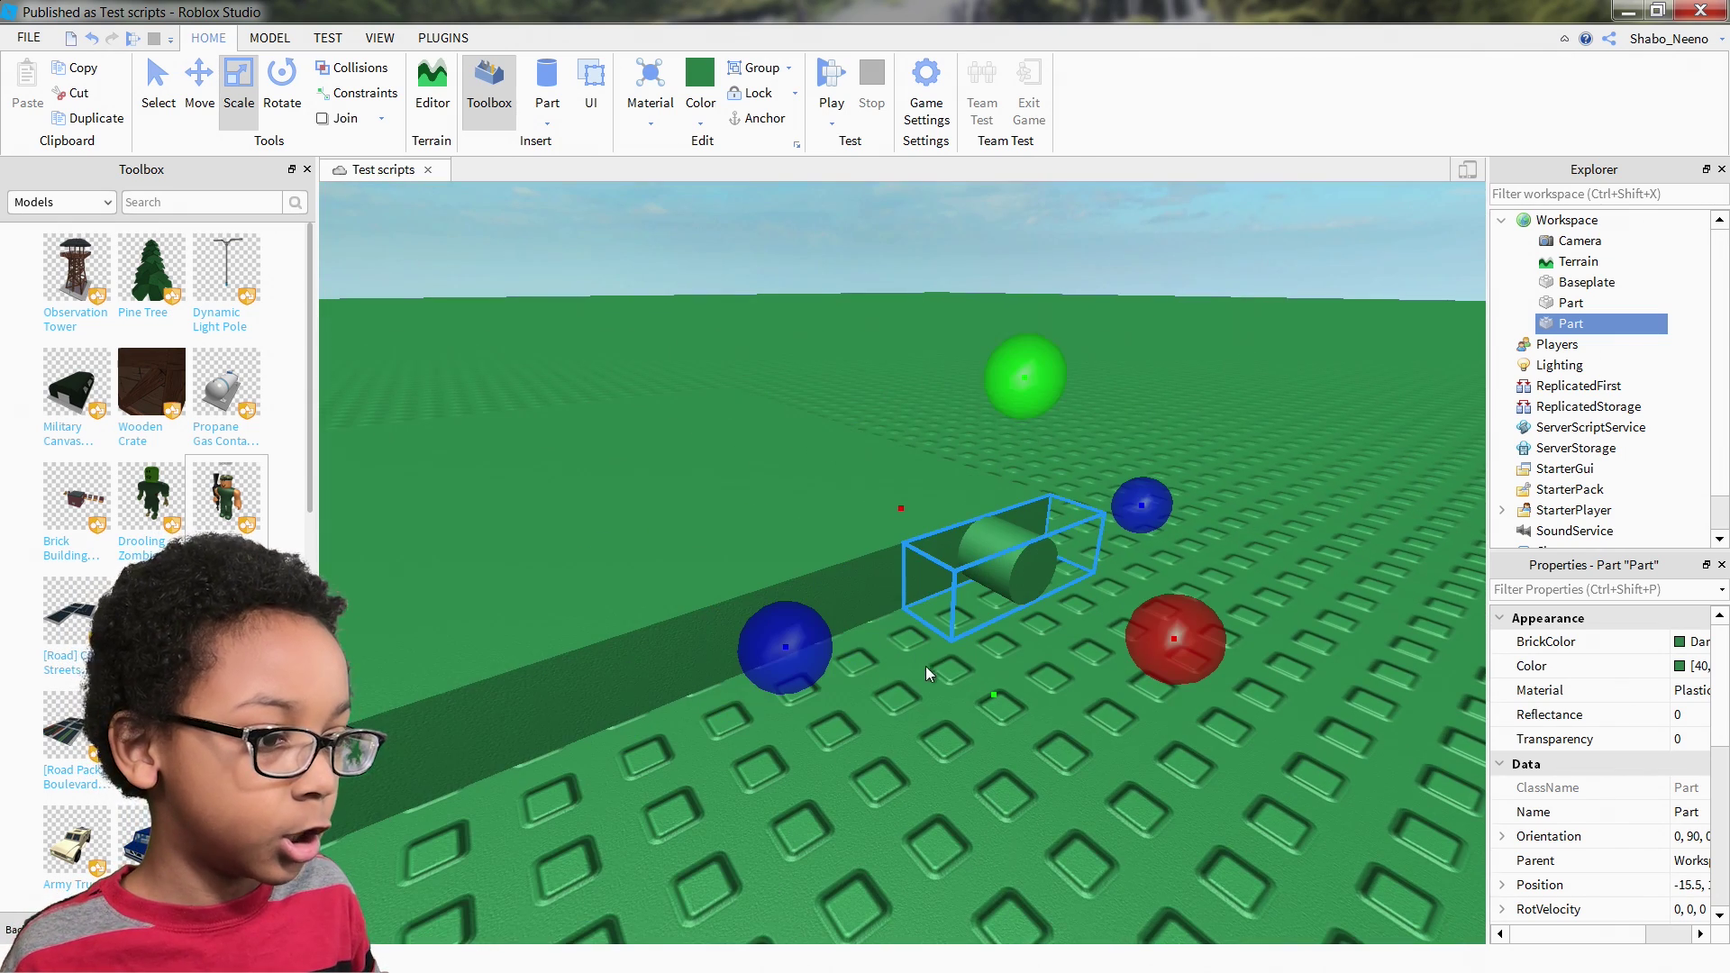
- Enlarge the short cylinder downward and upward into a wheel and colour it black
drag(988, 691, 989, 740)
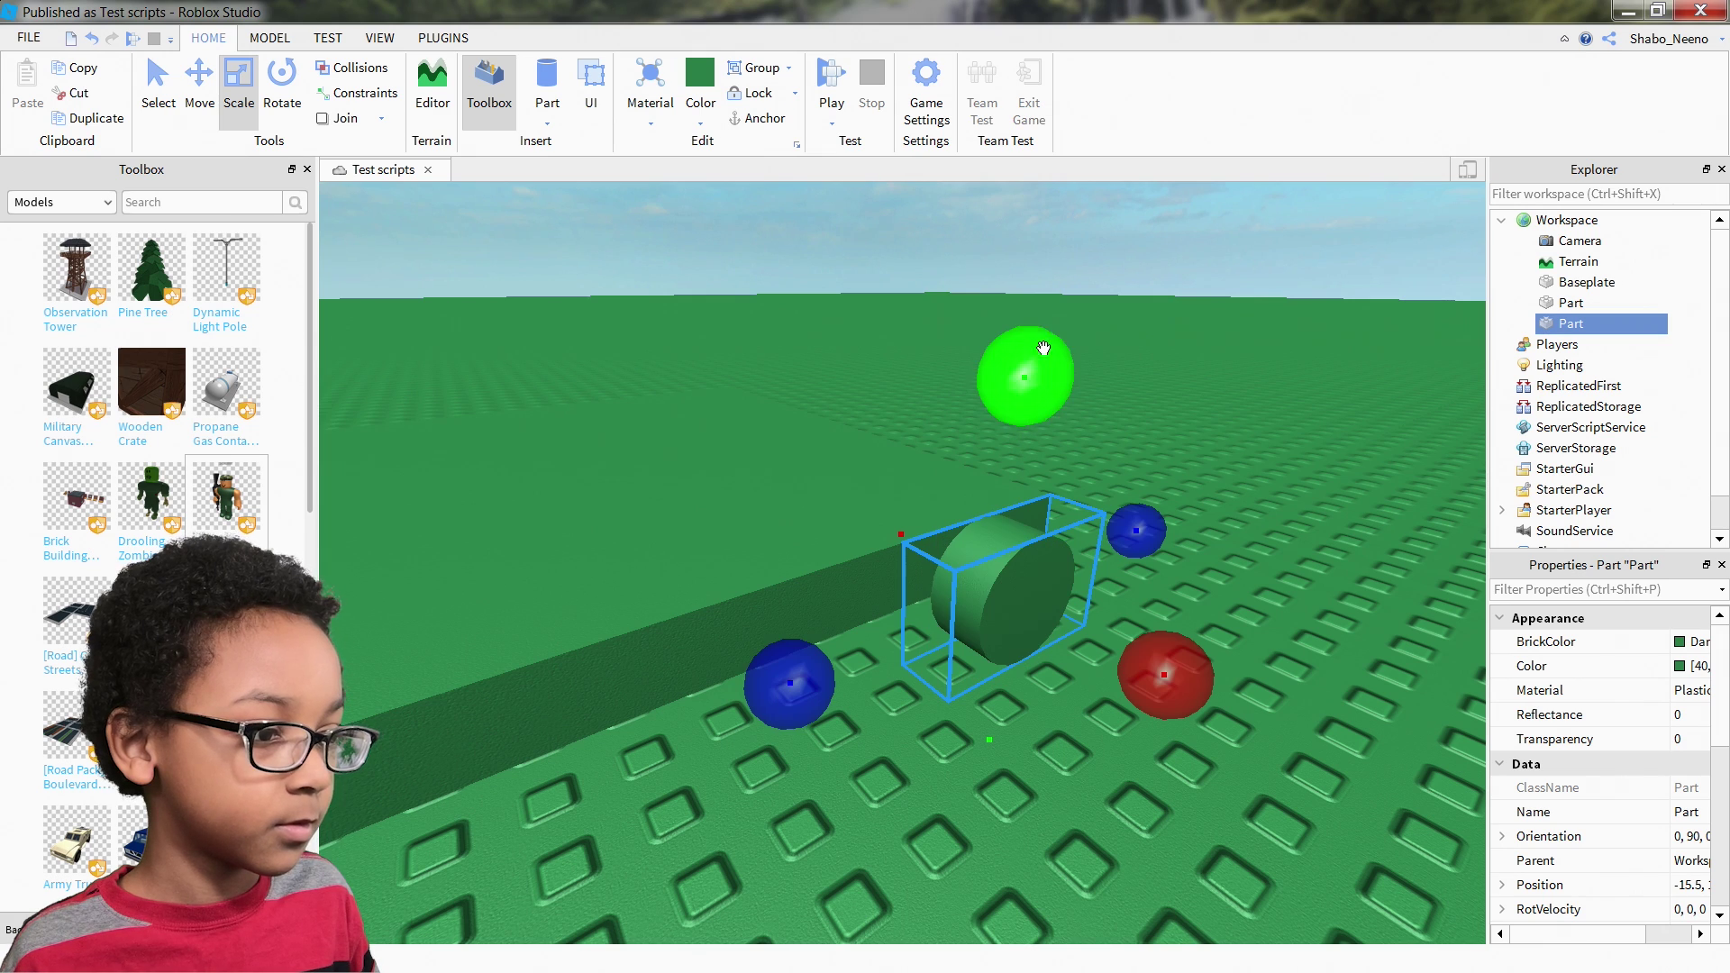
drag(1029, 403, 1034, 285)
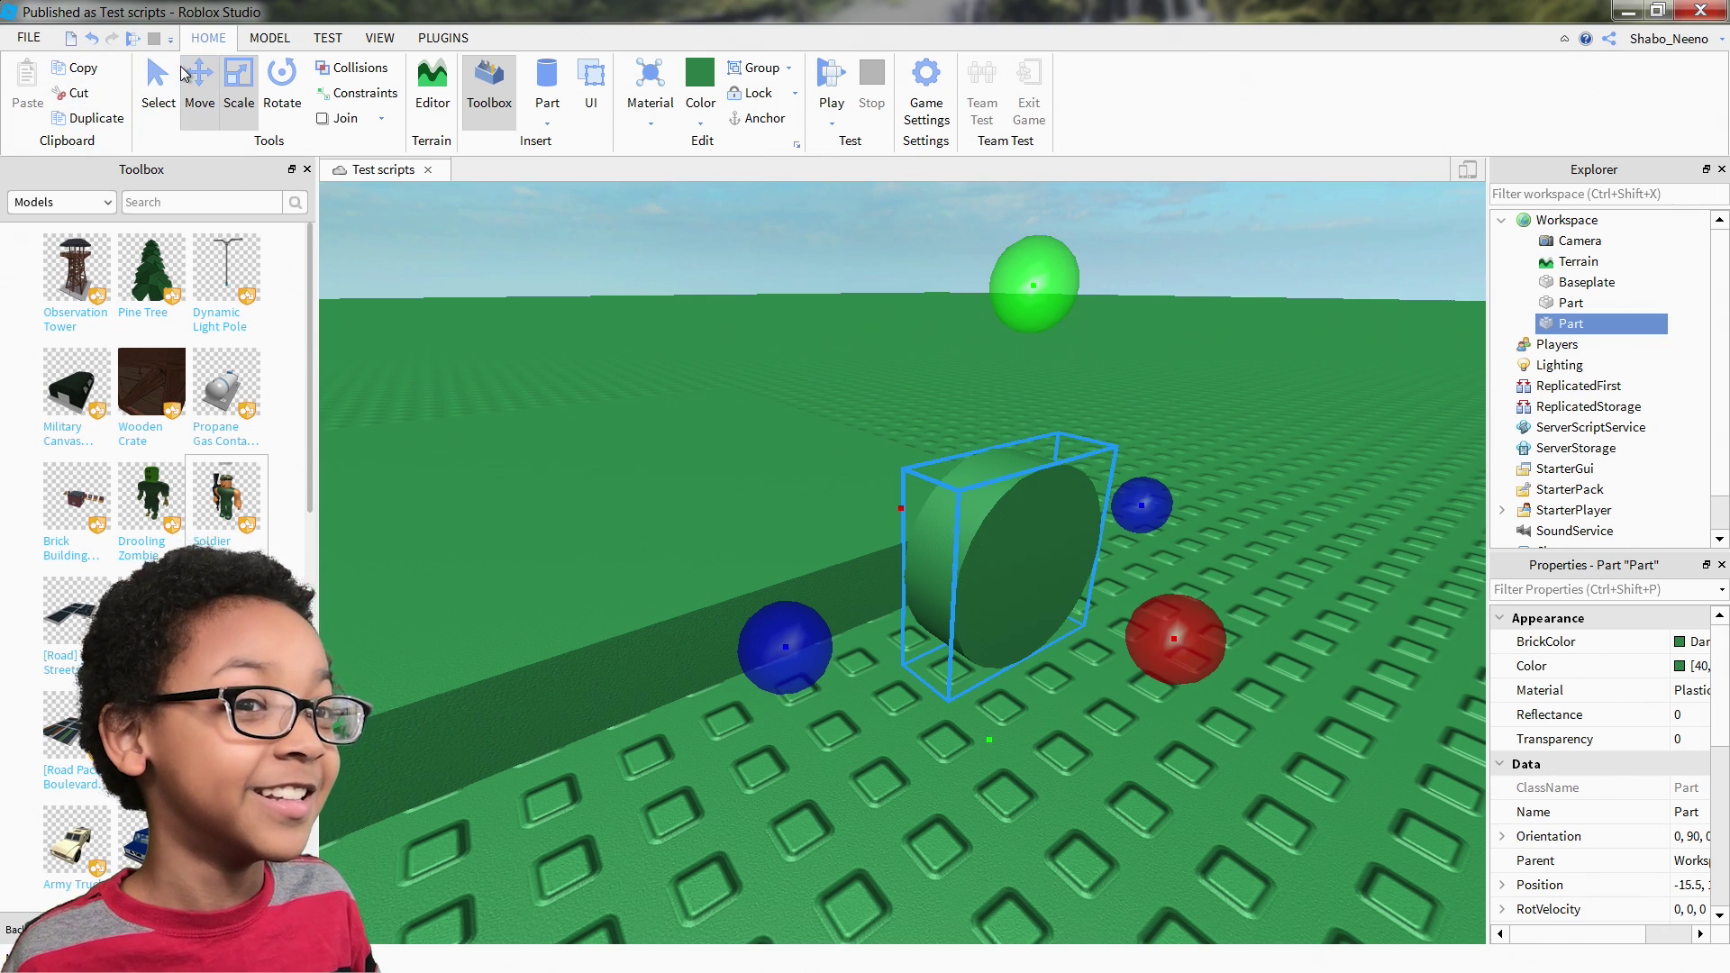
click(185, 74)
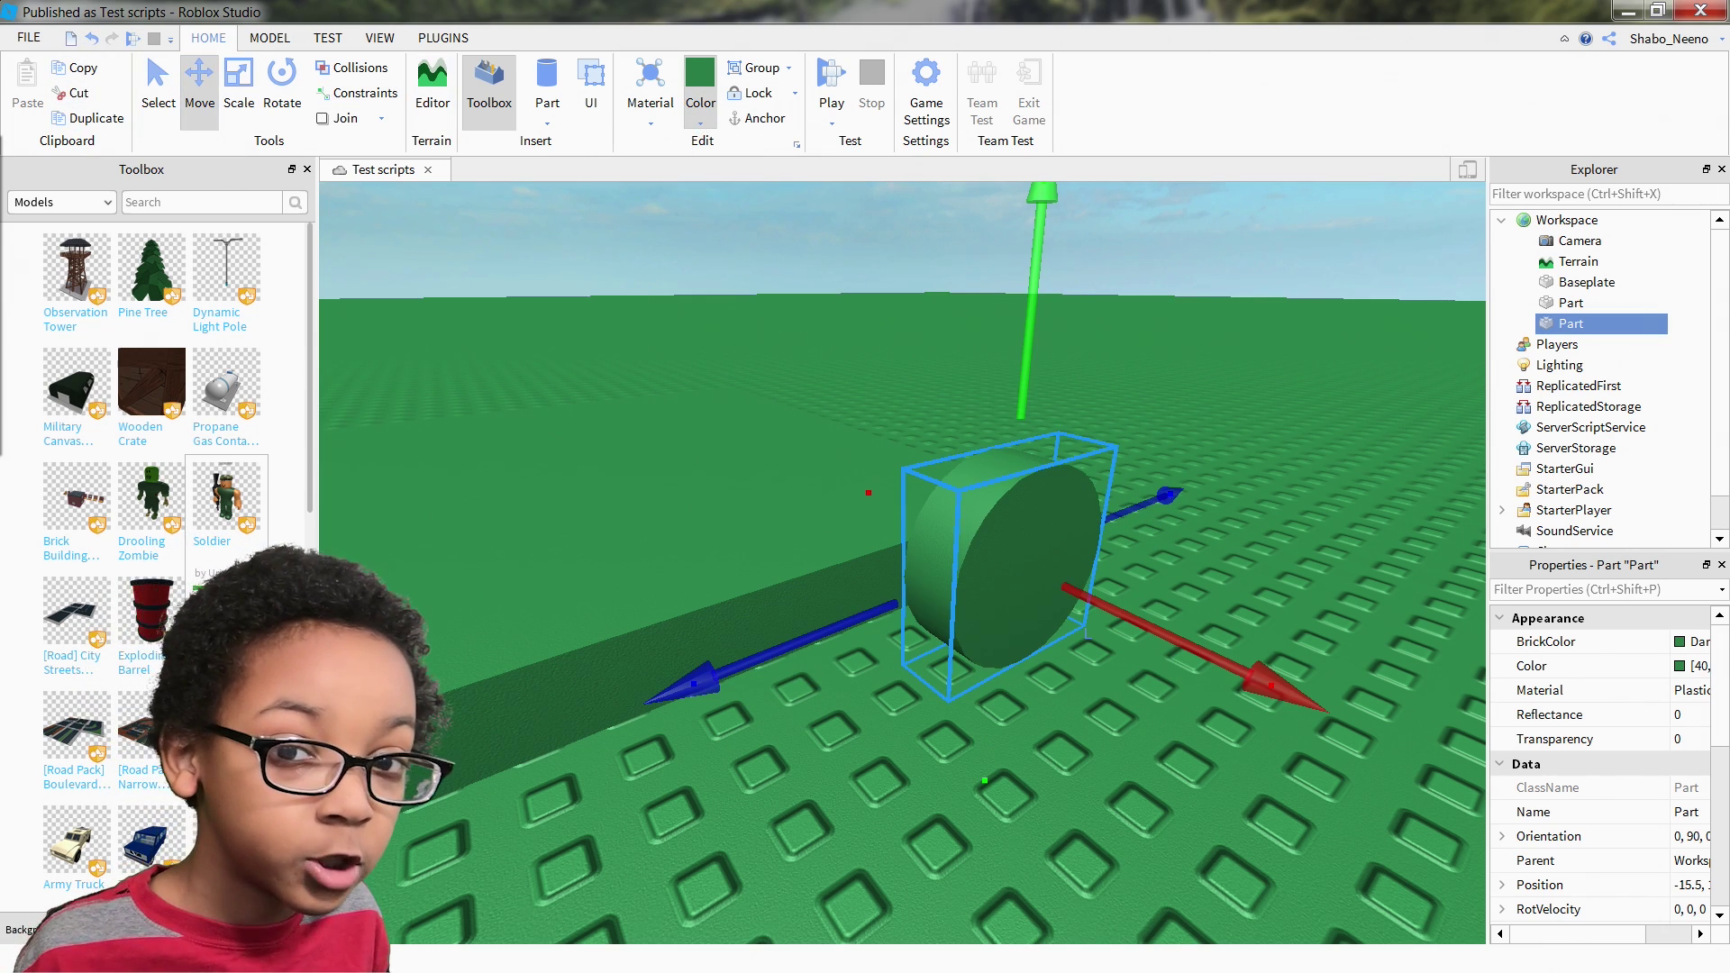
click(1, 396)
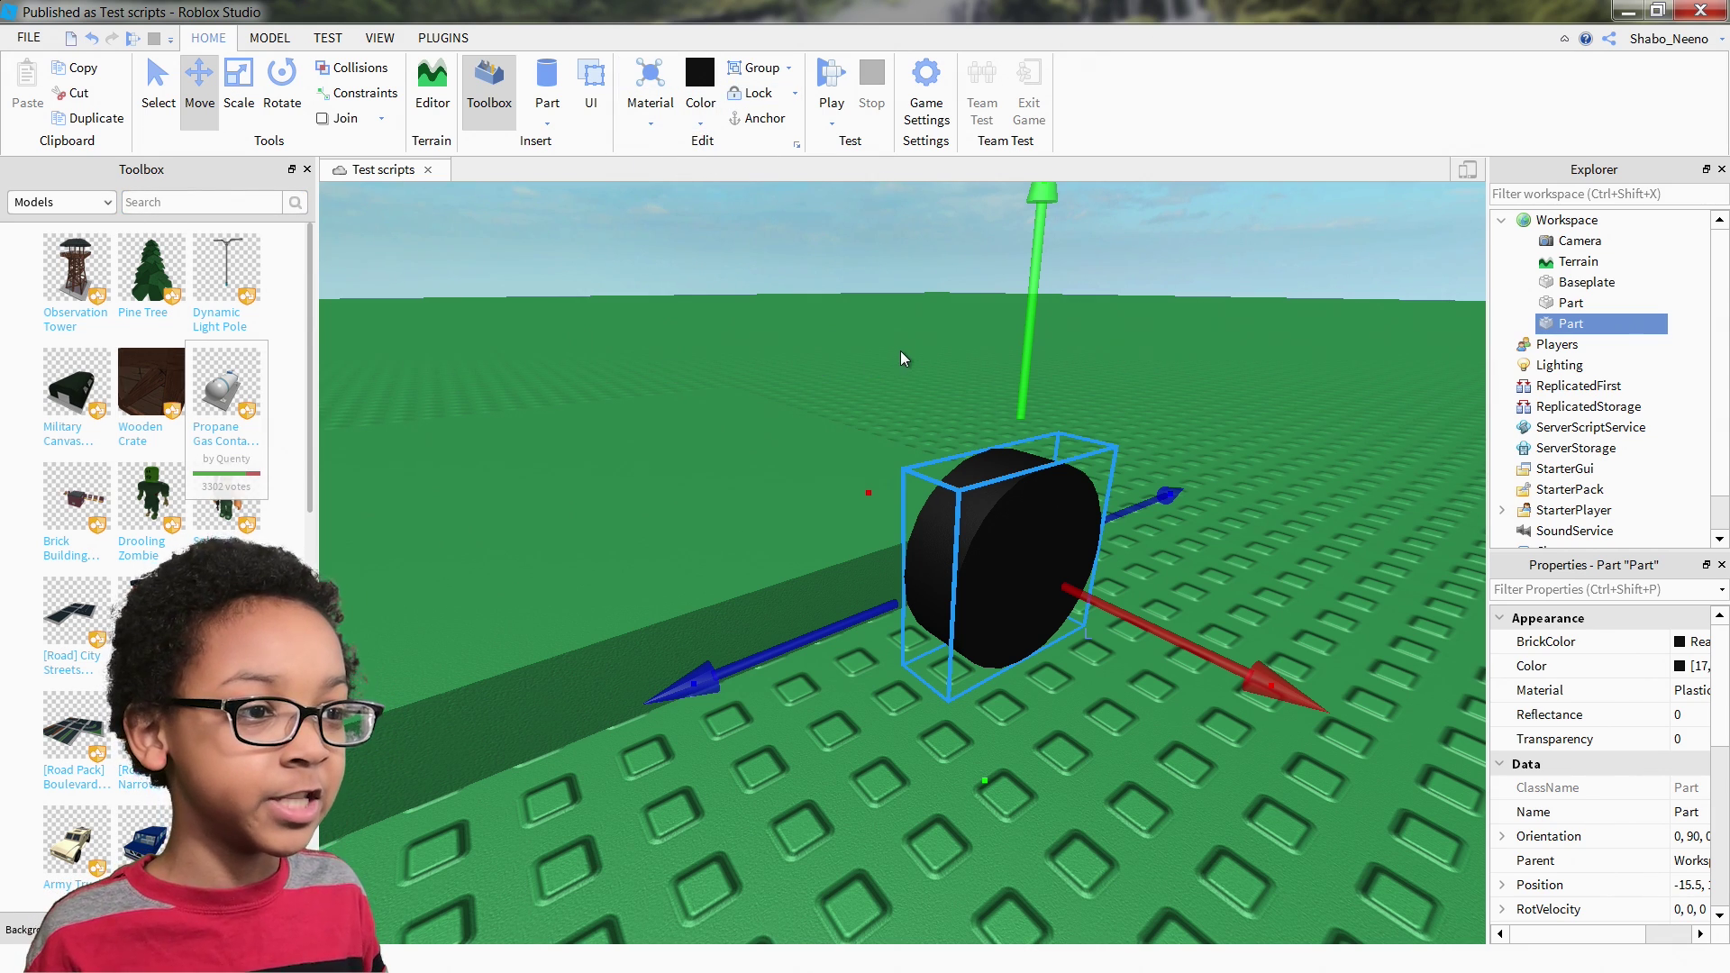
right_click(985, 552)
click(1105, 147)
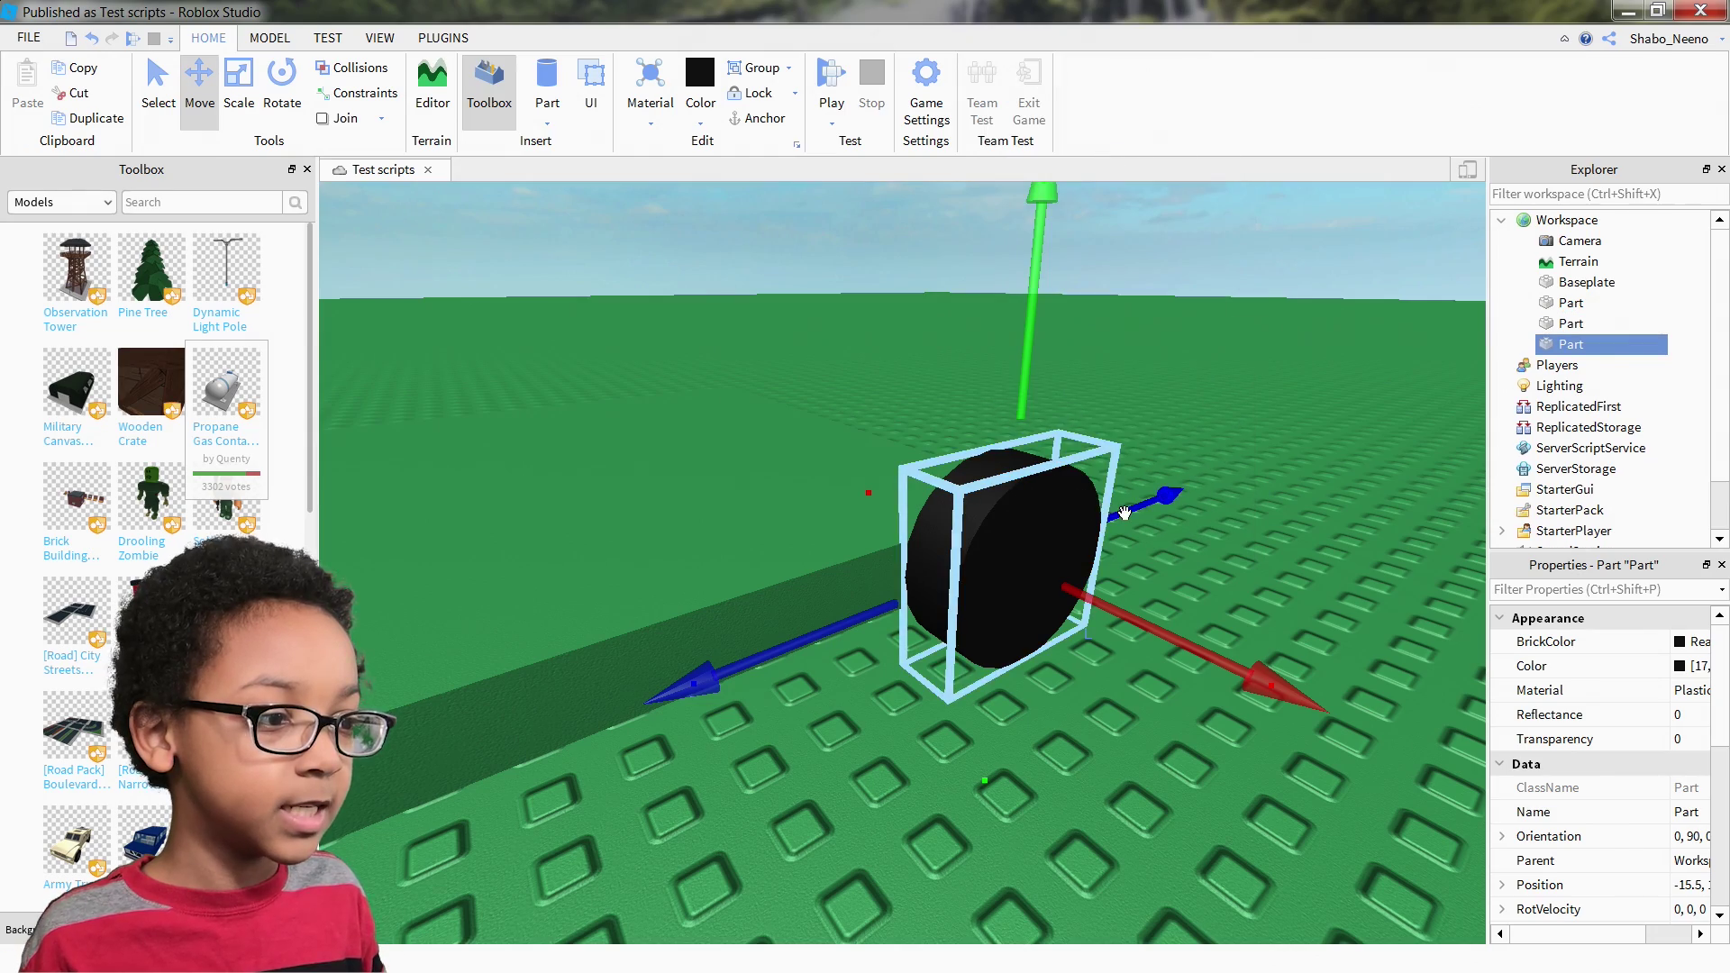
drag(1125, 513, 1179, 503)
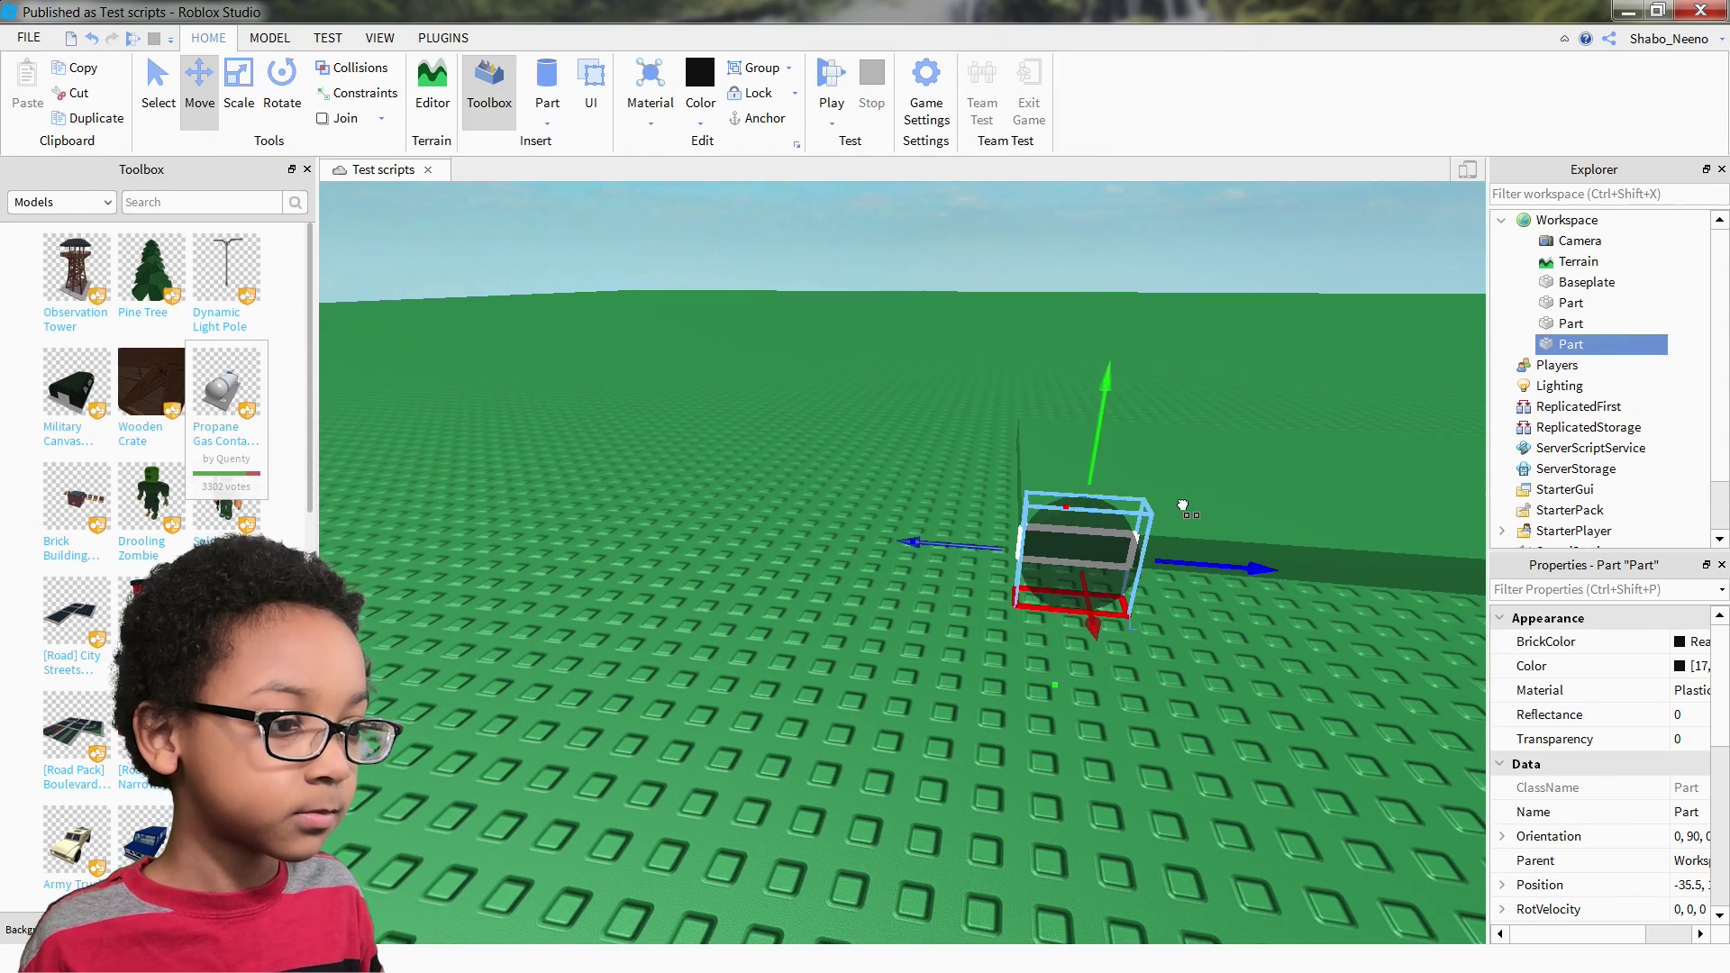
right_click(1128, 542)
click(1241, 161)
- Apply a Hinge surface to the black wheel's face toward the plate, and turn off the surface tool
key(w)
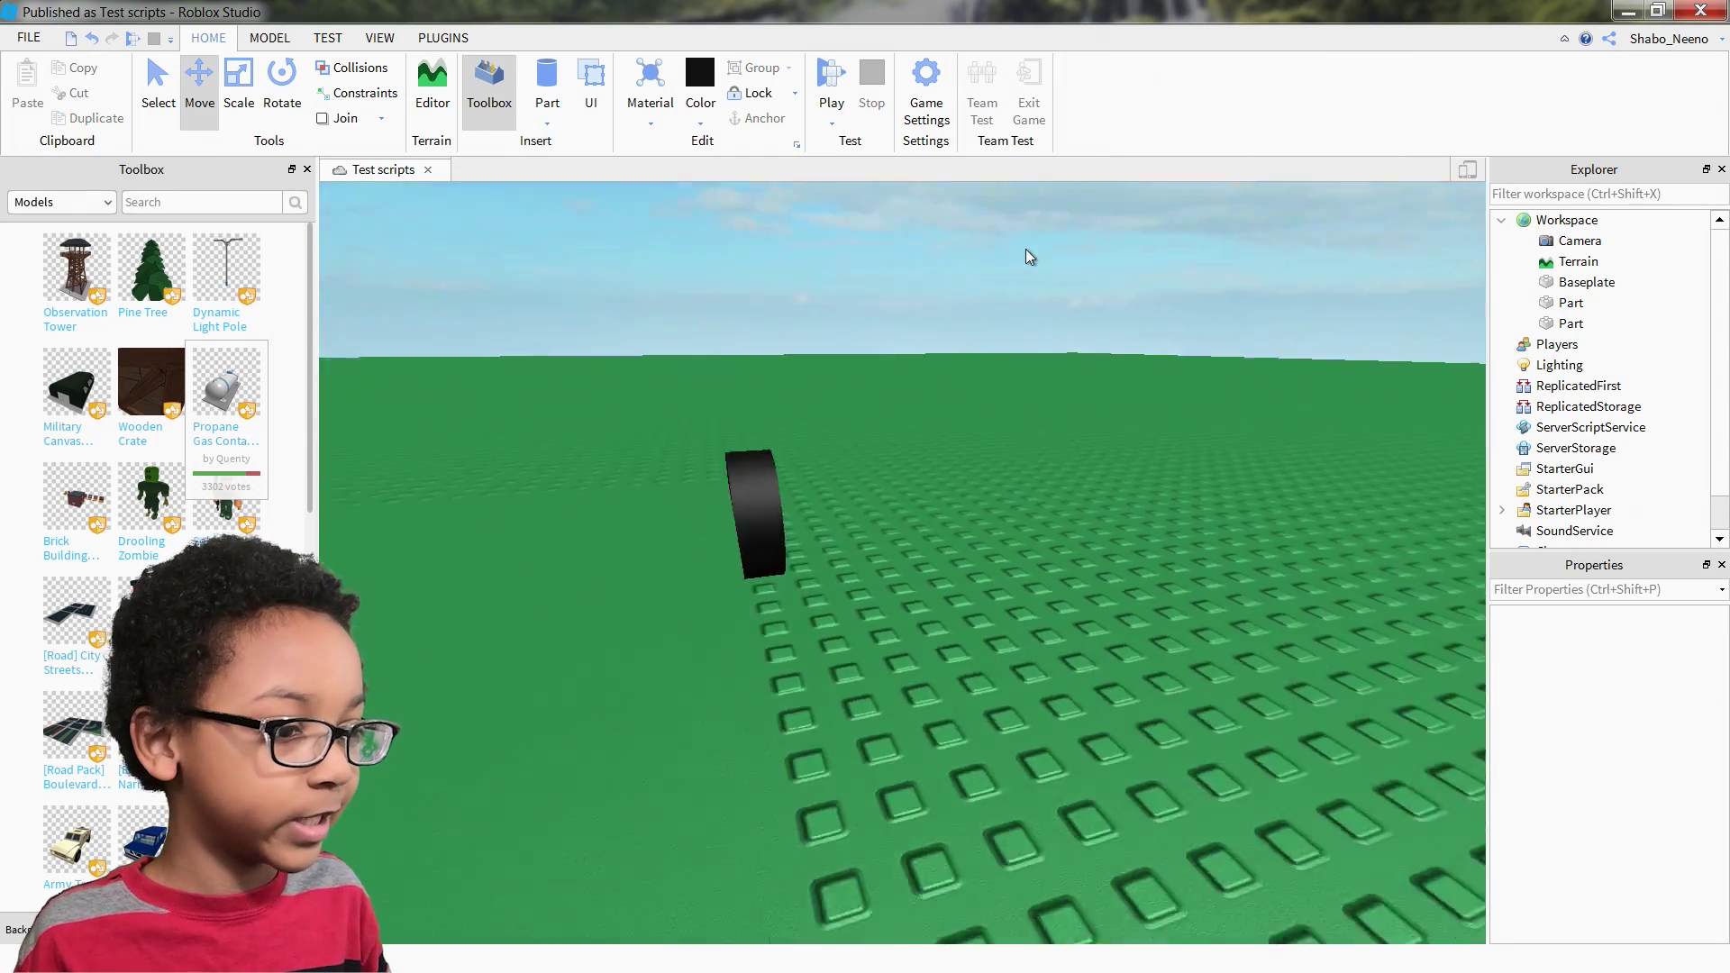
click(270, 37)
right_drag(764, 194, 764, 225)
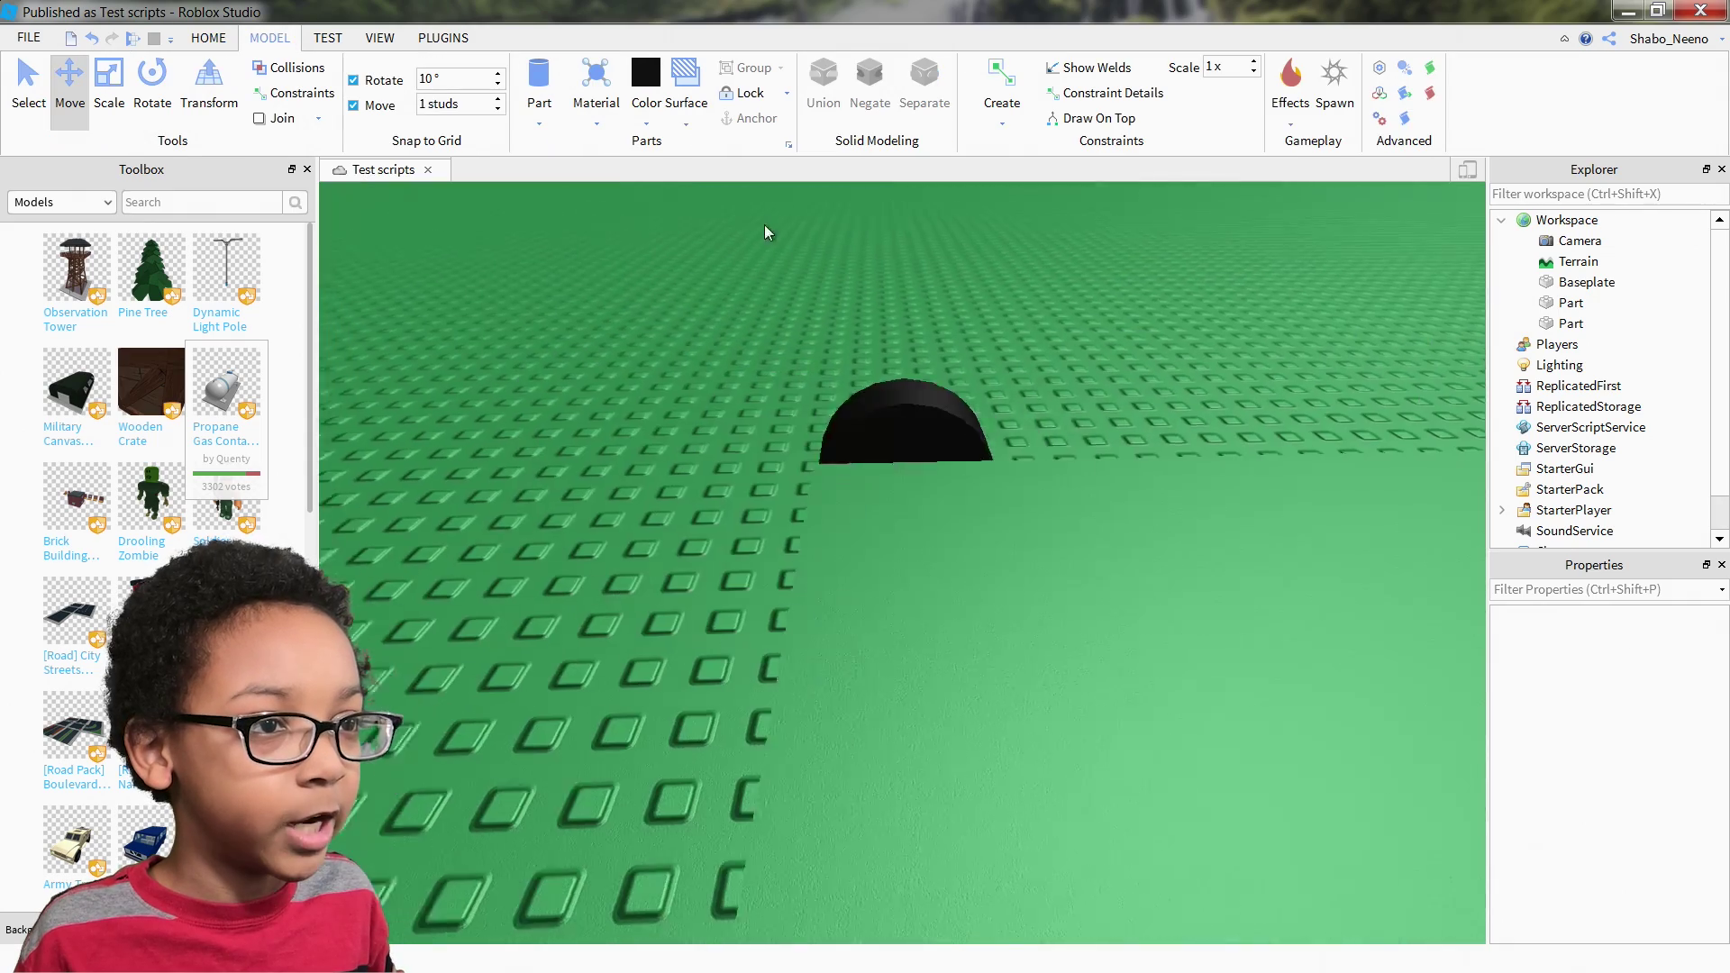
click(685, 90)
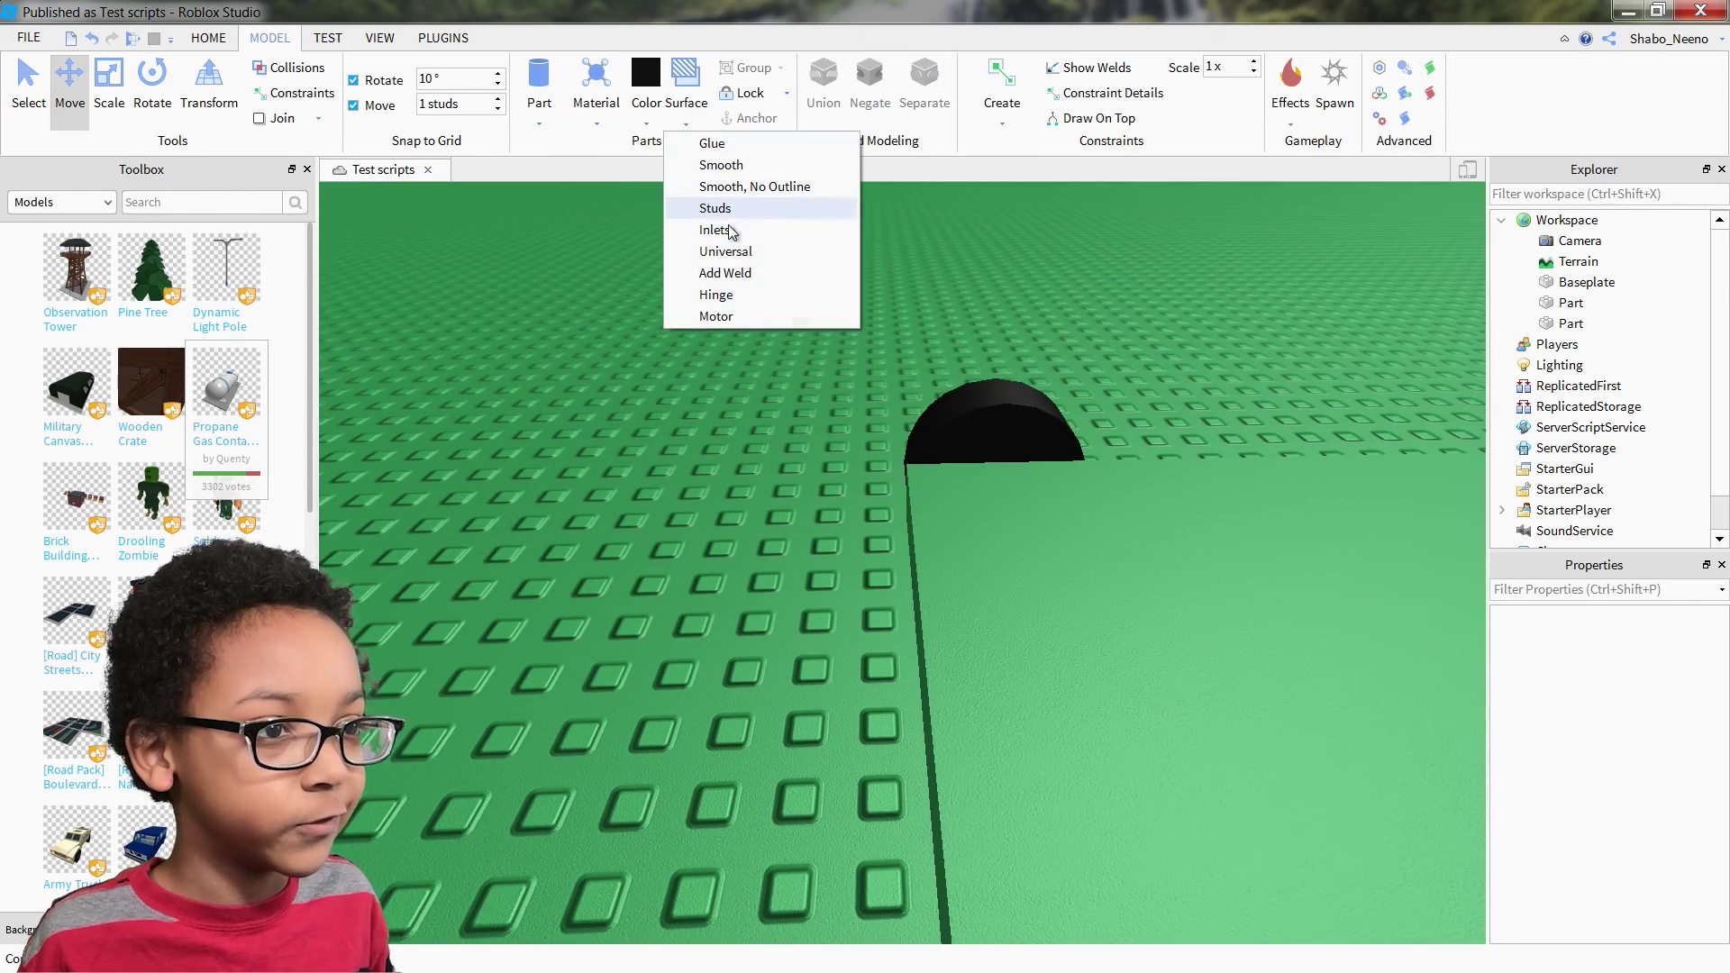
click(741, 293)
right_drag(1000, 439, 995, 438)
right_drag(949, 531, 951, 533)
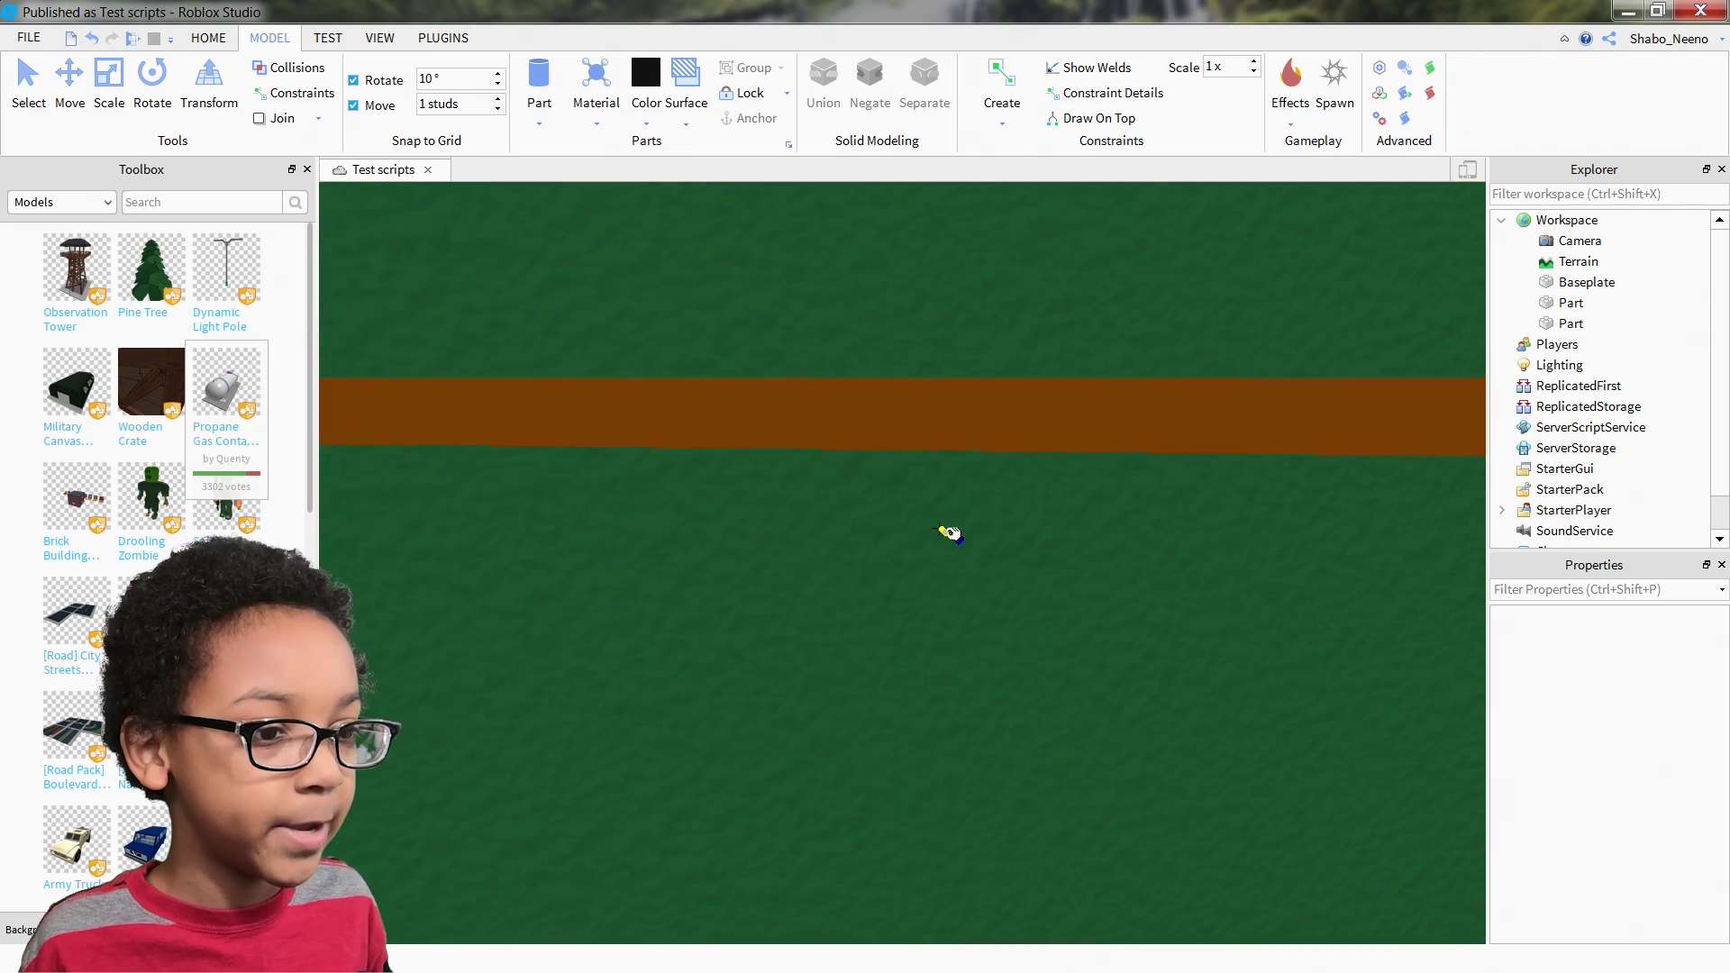
scroll(943, 501, down, 5)
click(685, 103)
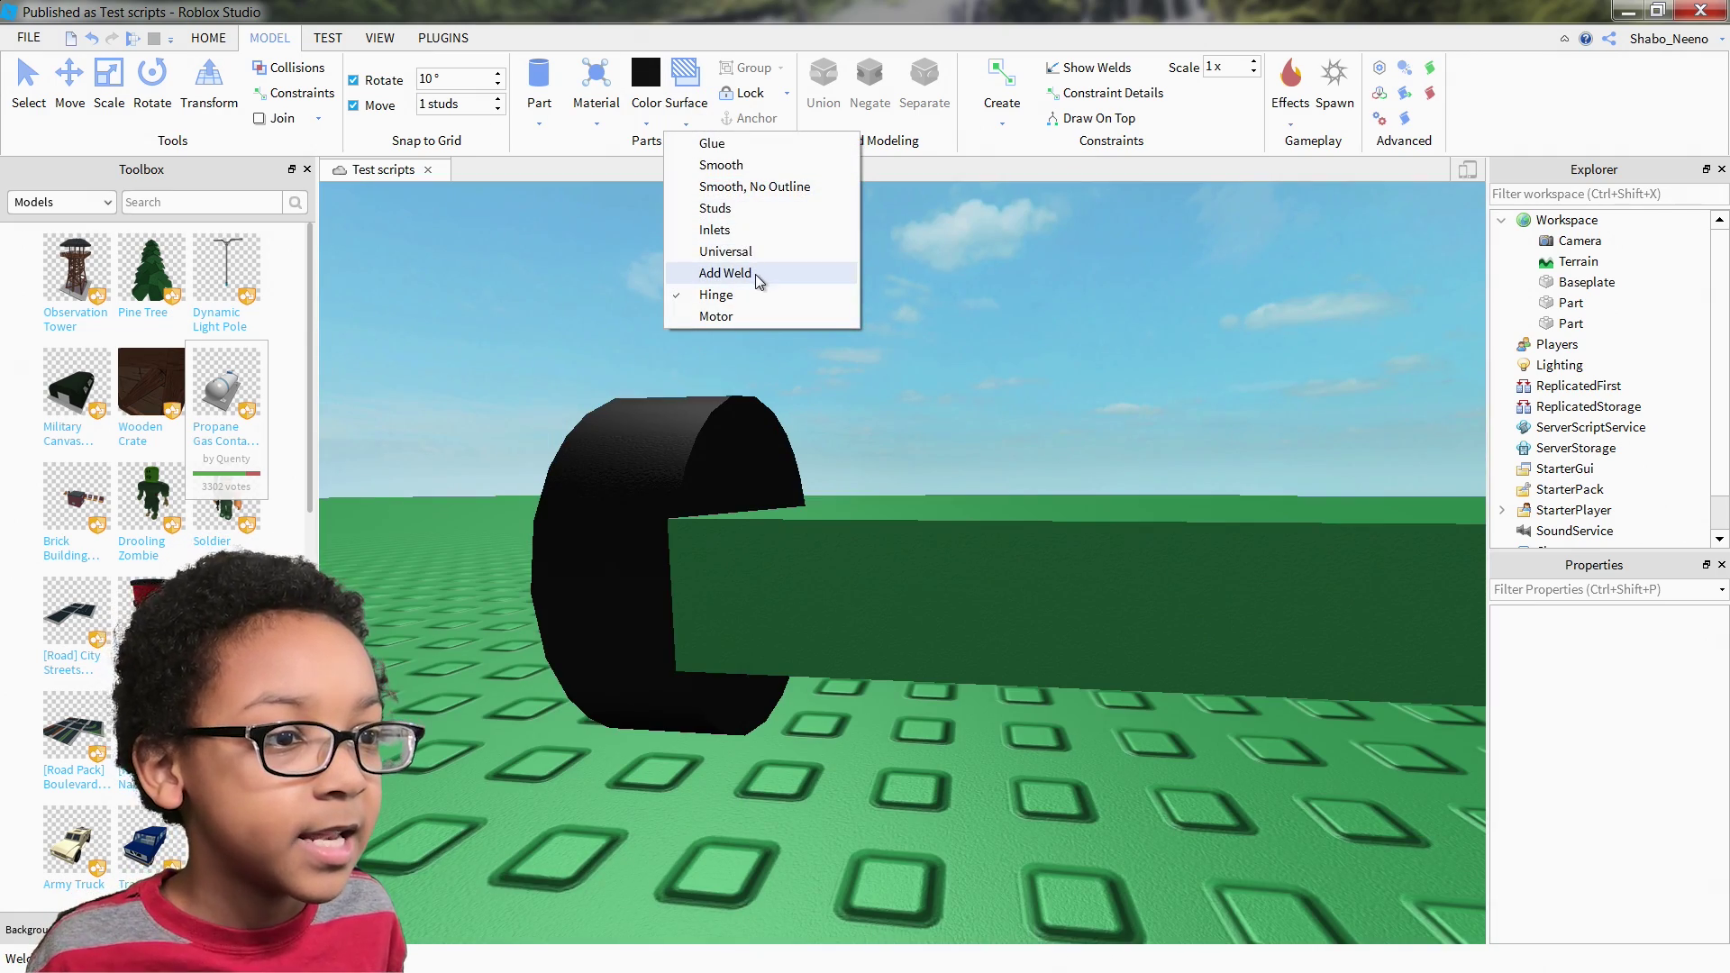
click(728, 295)
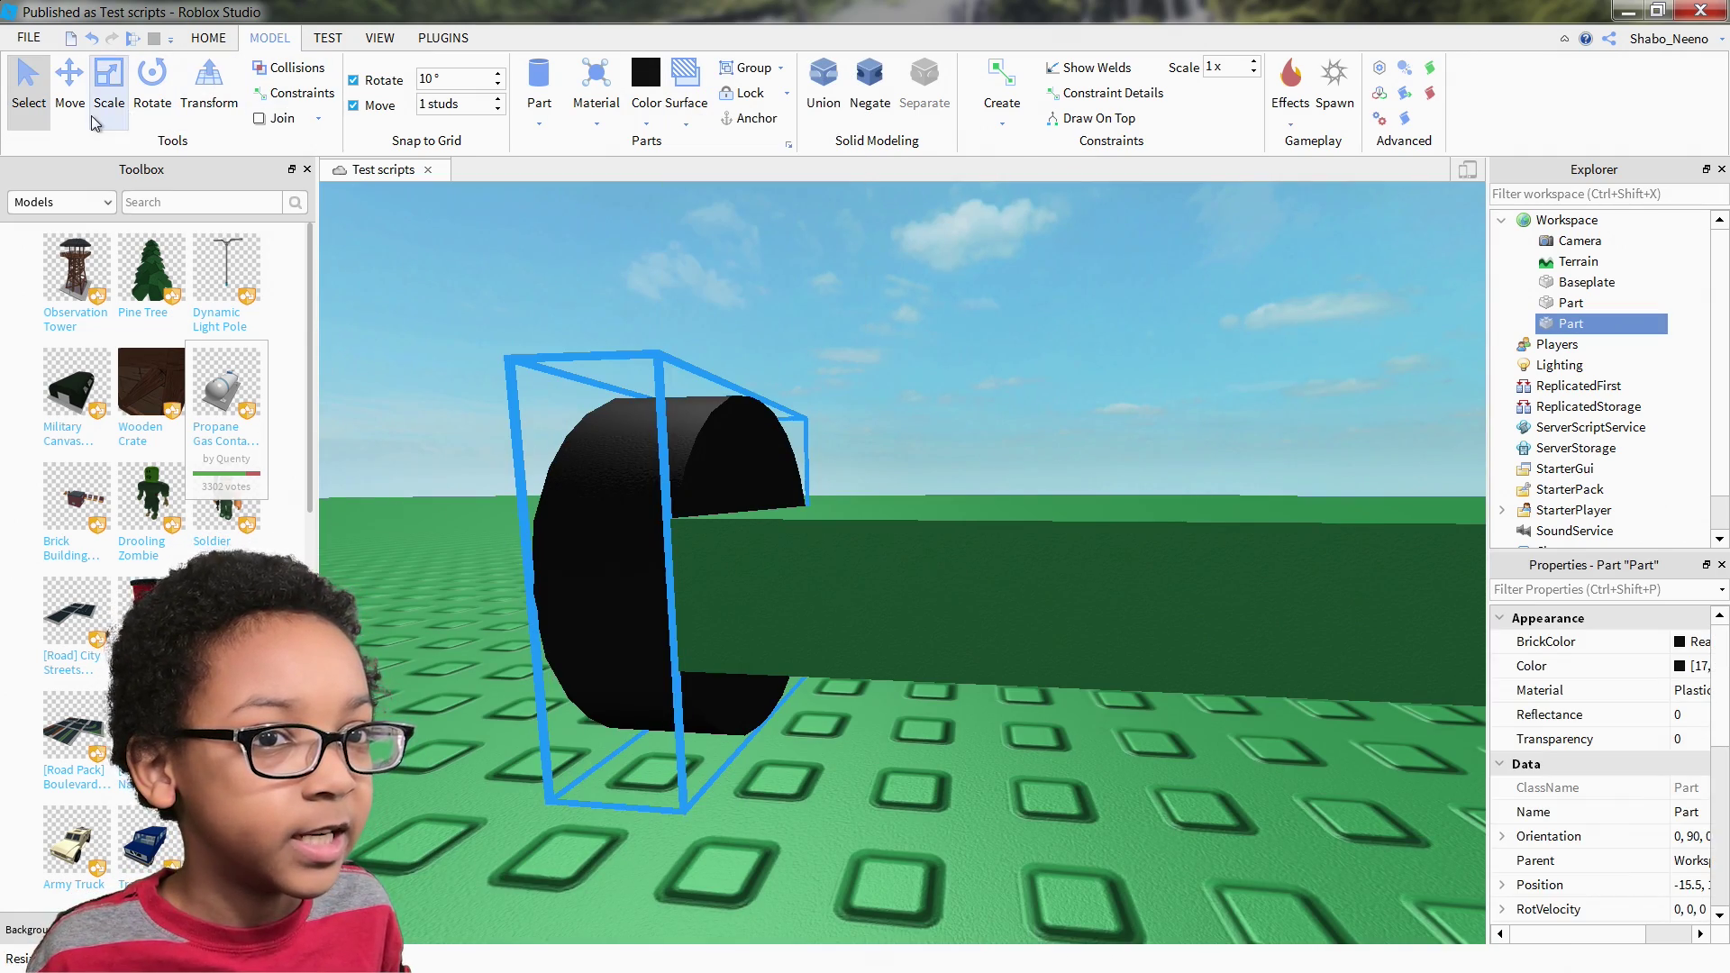
- Duplicate the hinged wheel and move the copy along the same plate edge to the other corner
scroll(813, 301, down, 5)
right_click(879, 354)
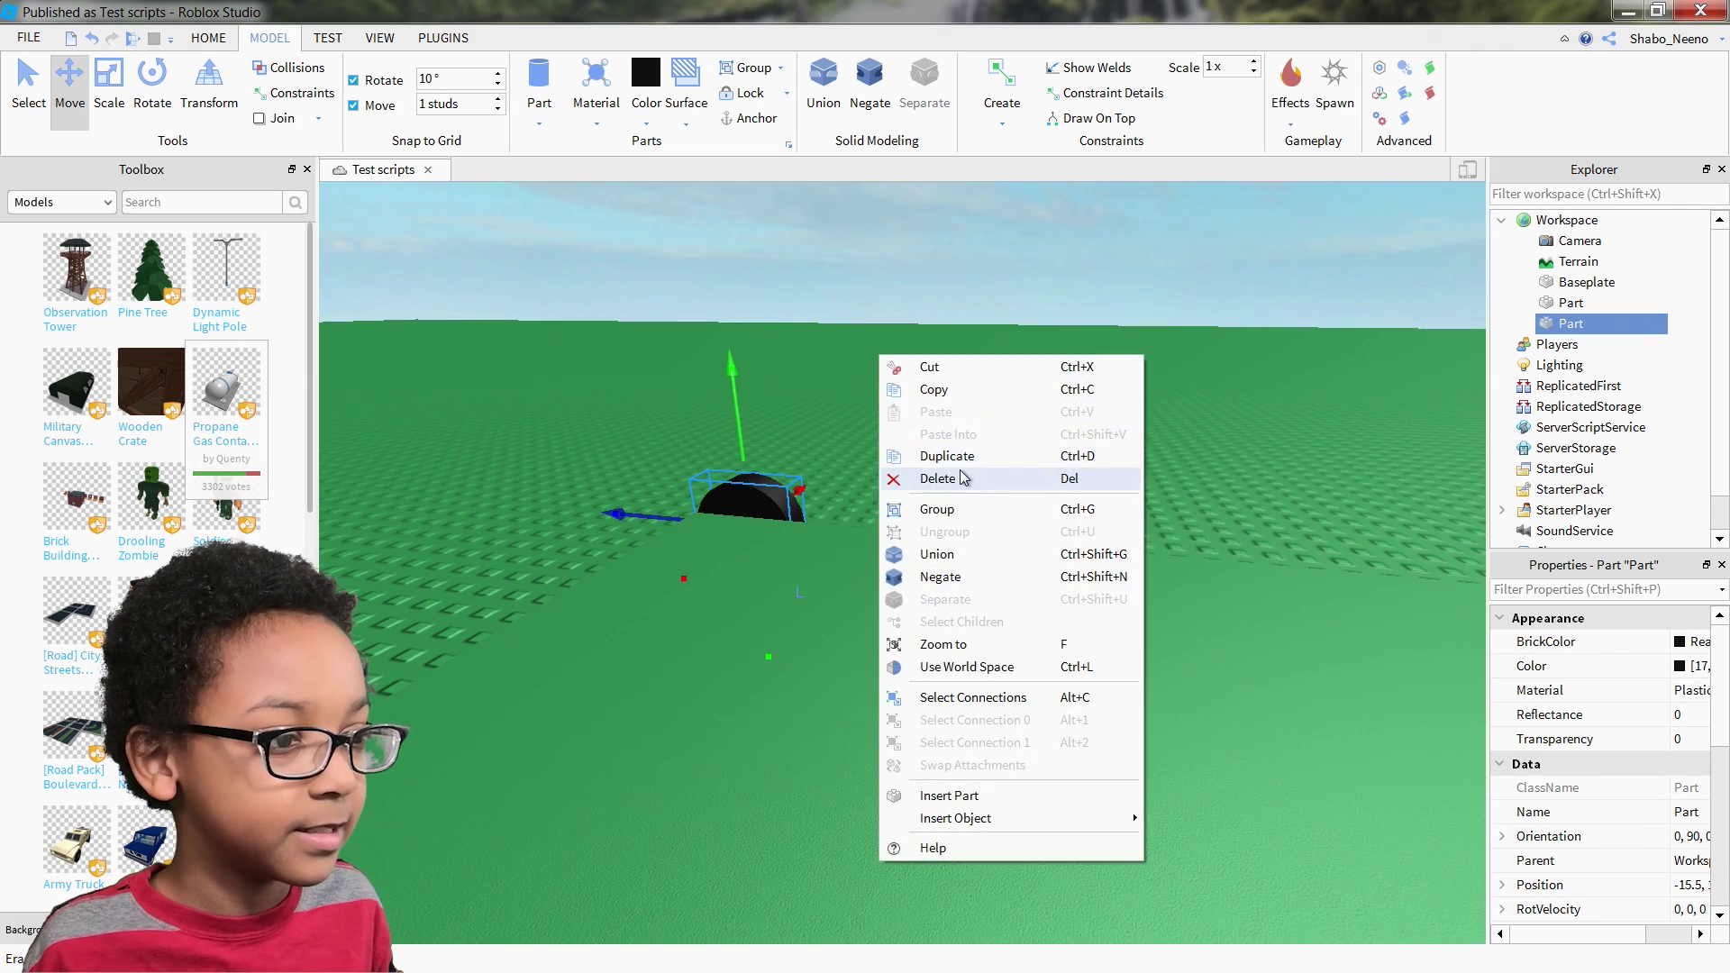
click(961, 463)
key(d)
drag(892, 546, 1192, 552)
- Select both wheels, duplicate the pair, and move the copies to the opposite edge of the plate
key(a)
key(s)
drag(653, 389, 1328, 484)
key(d)
right_click(1165, 371)
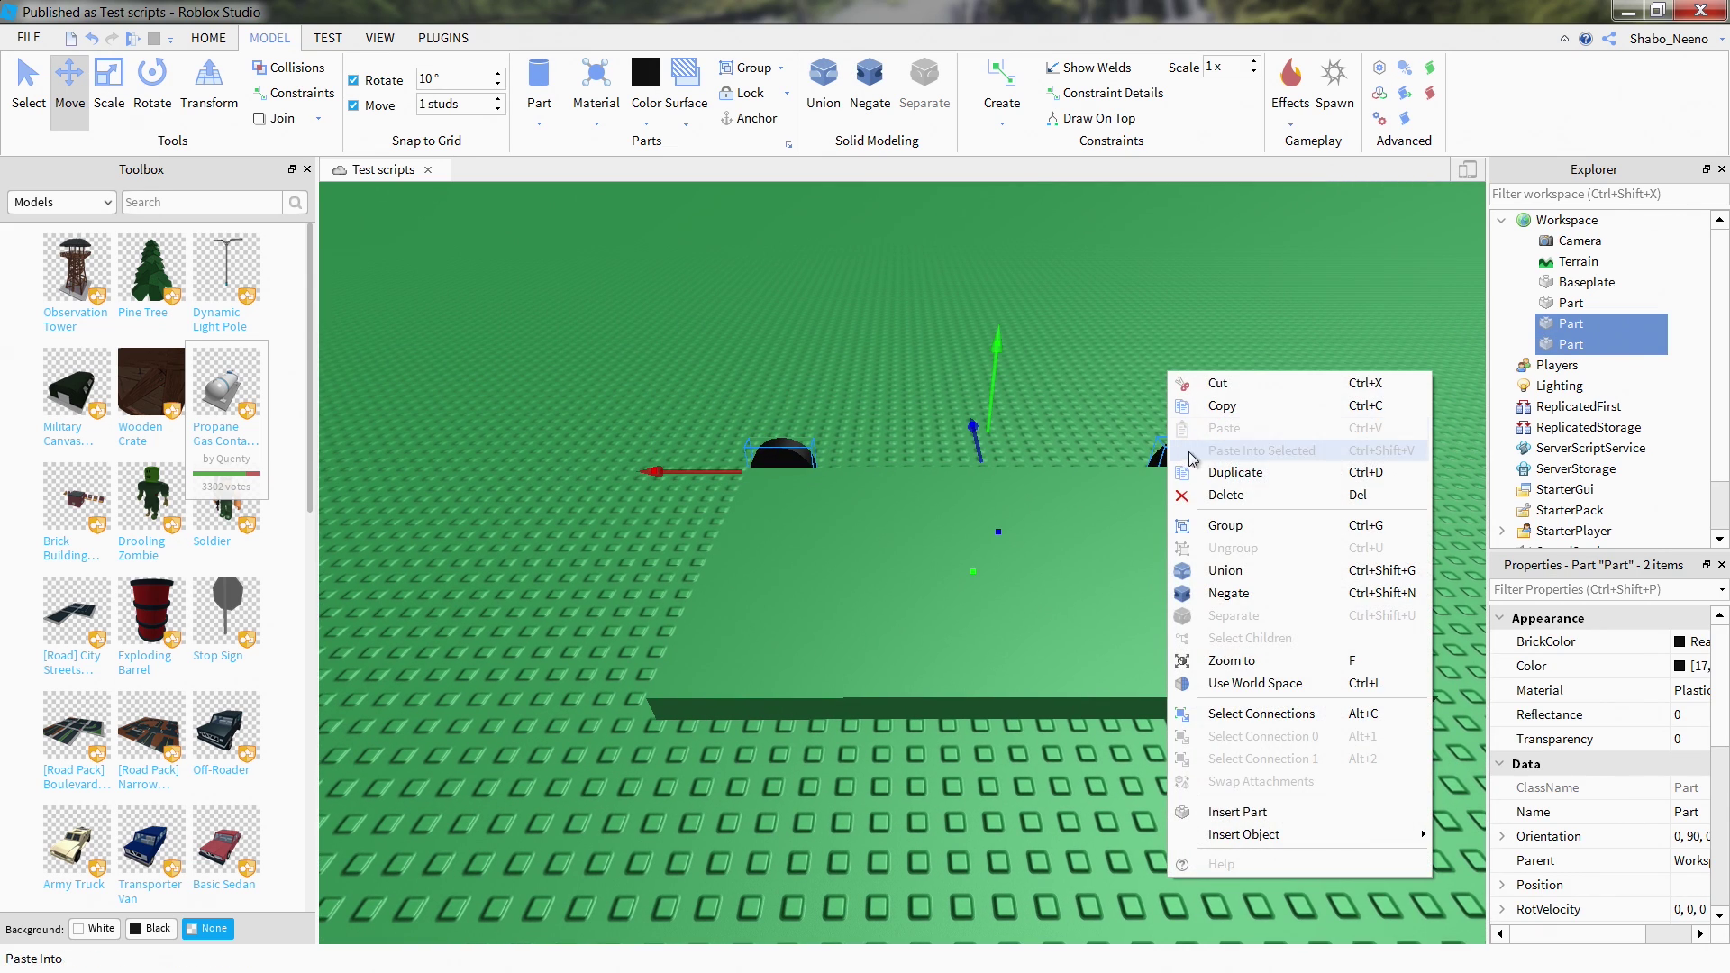
click(1098, 530)
key(ctrl+d)
key(s)
drag(999, 532, 1103, 822)
- Rotate the two copied wheels half a turn so their hinged faces point toward the plate, and deselect them
click(155, 132)
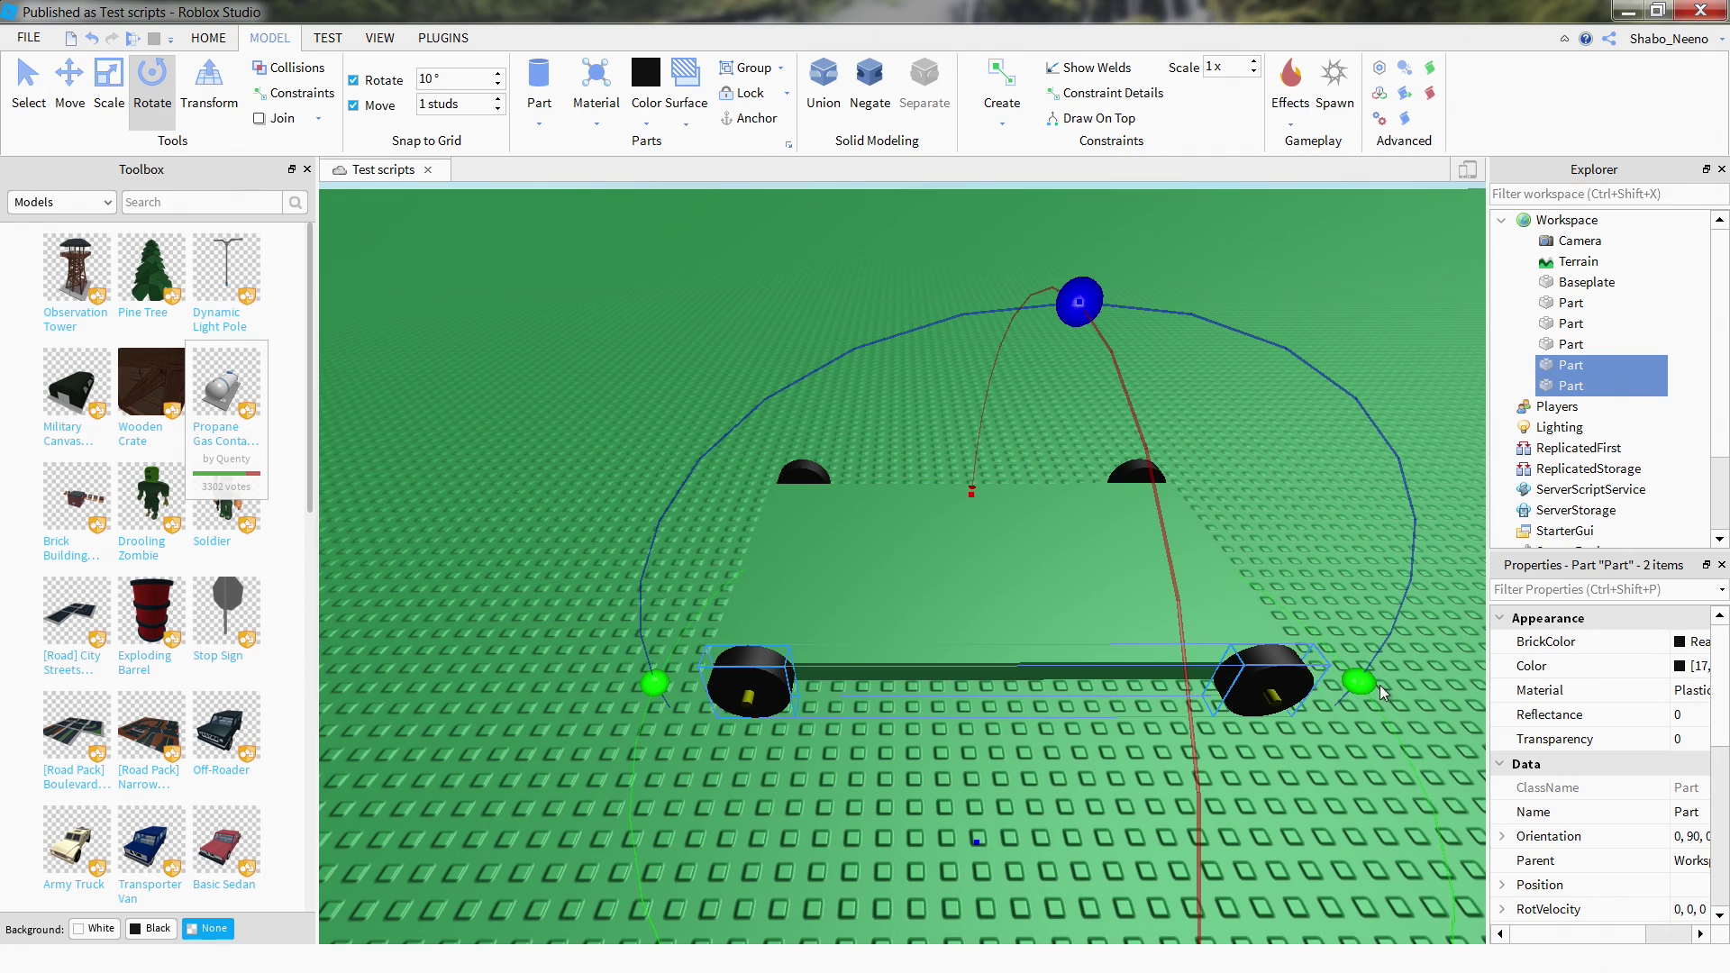
drag(1382, 691, 639, 698)
click(894, 412)
right_drag(894, 413, 838, 445)
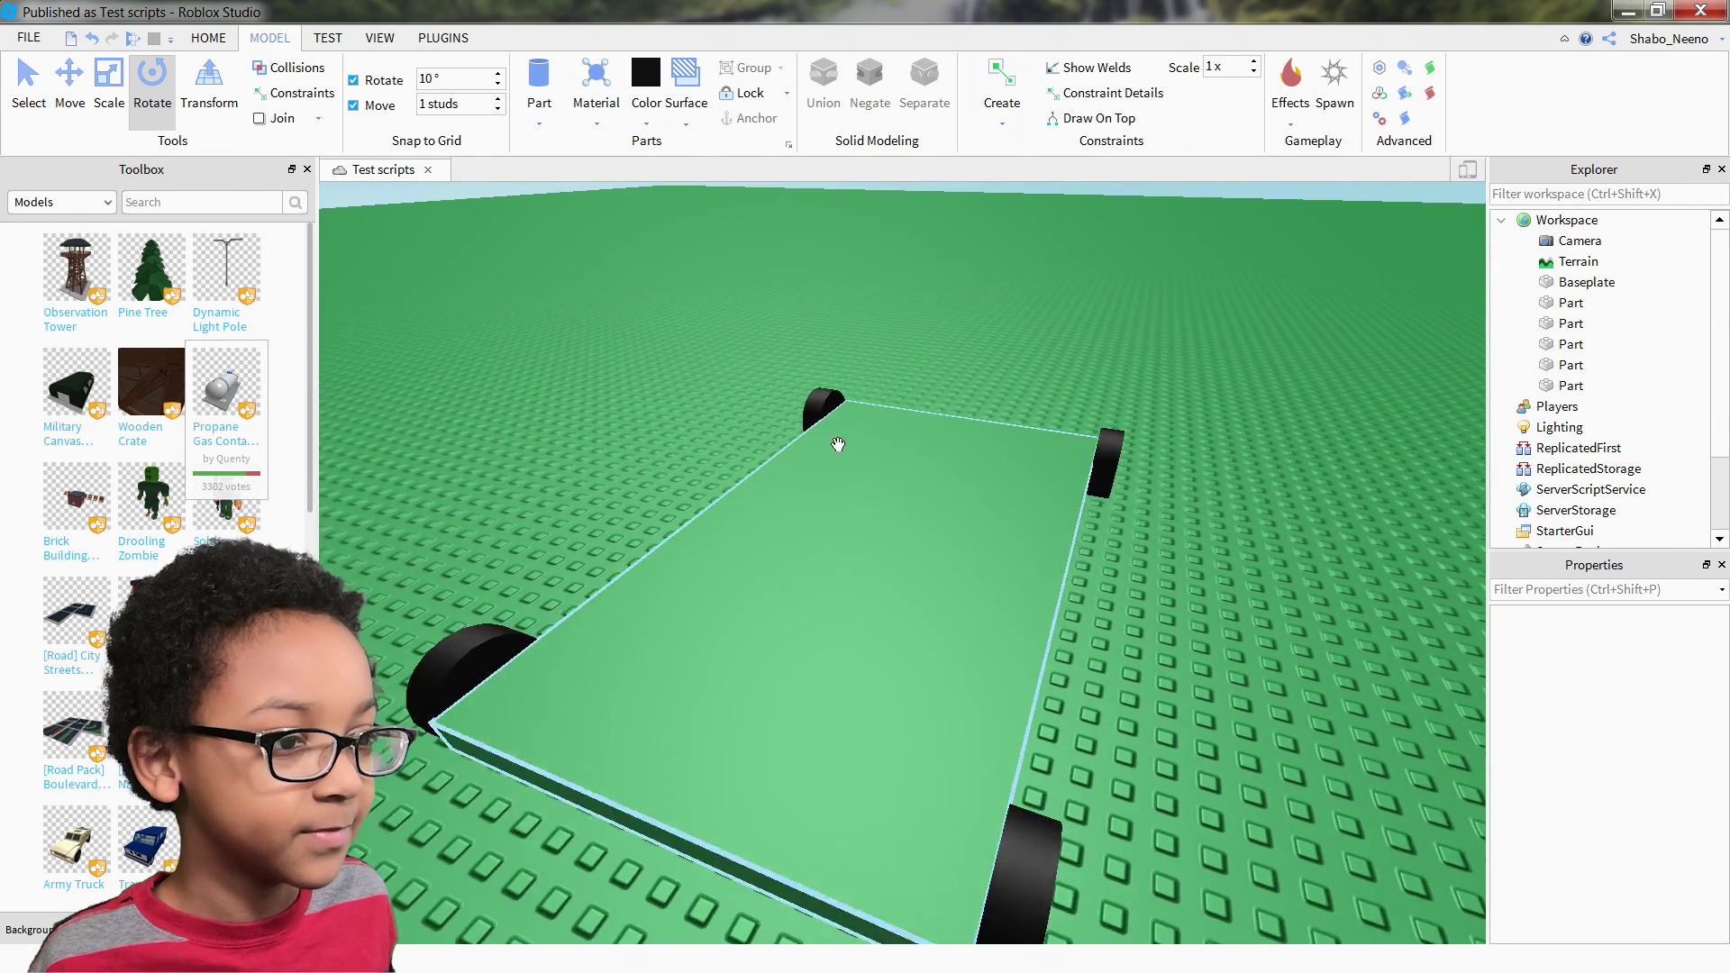
scroll(852, 477, down, 1)
scroll(858, 502, up, 2)
click(858, 502)
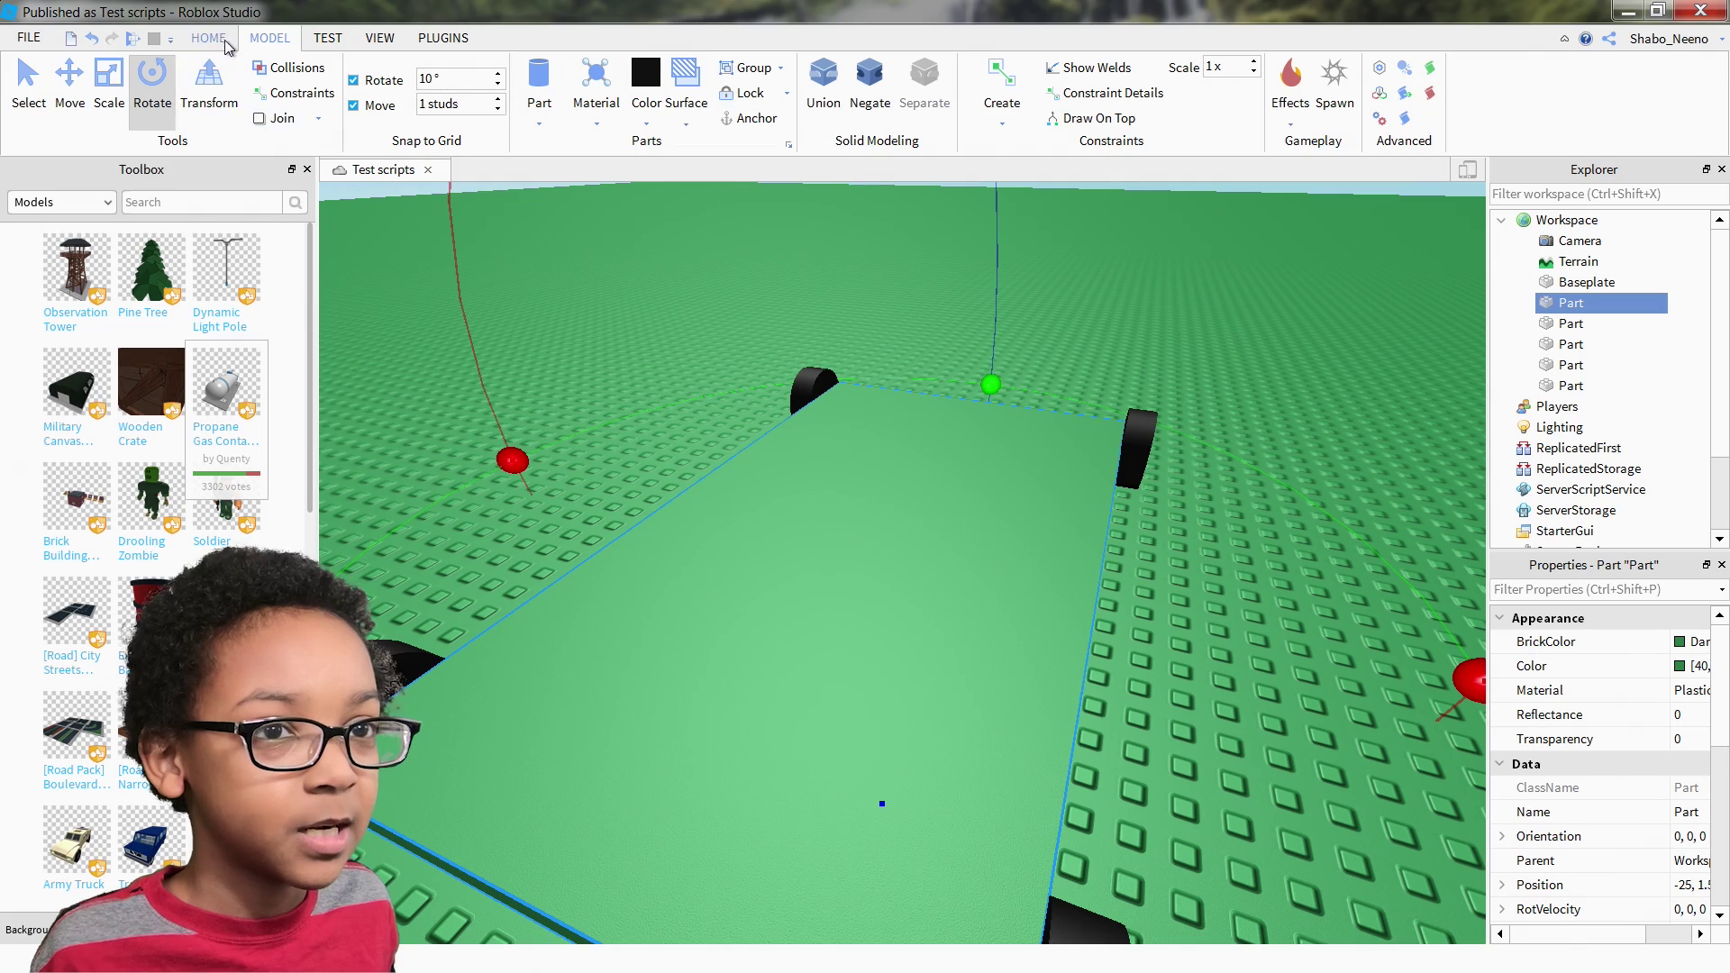
click(225, 48)
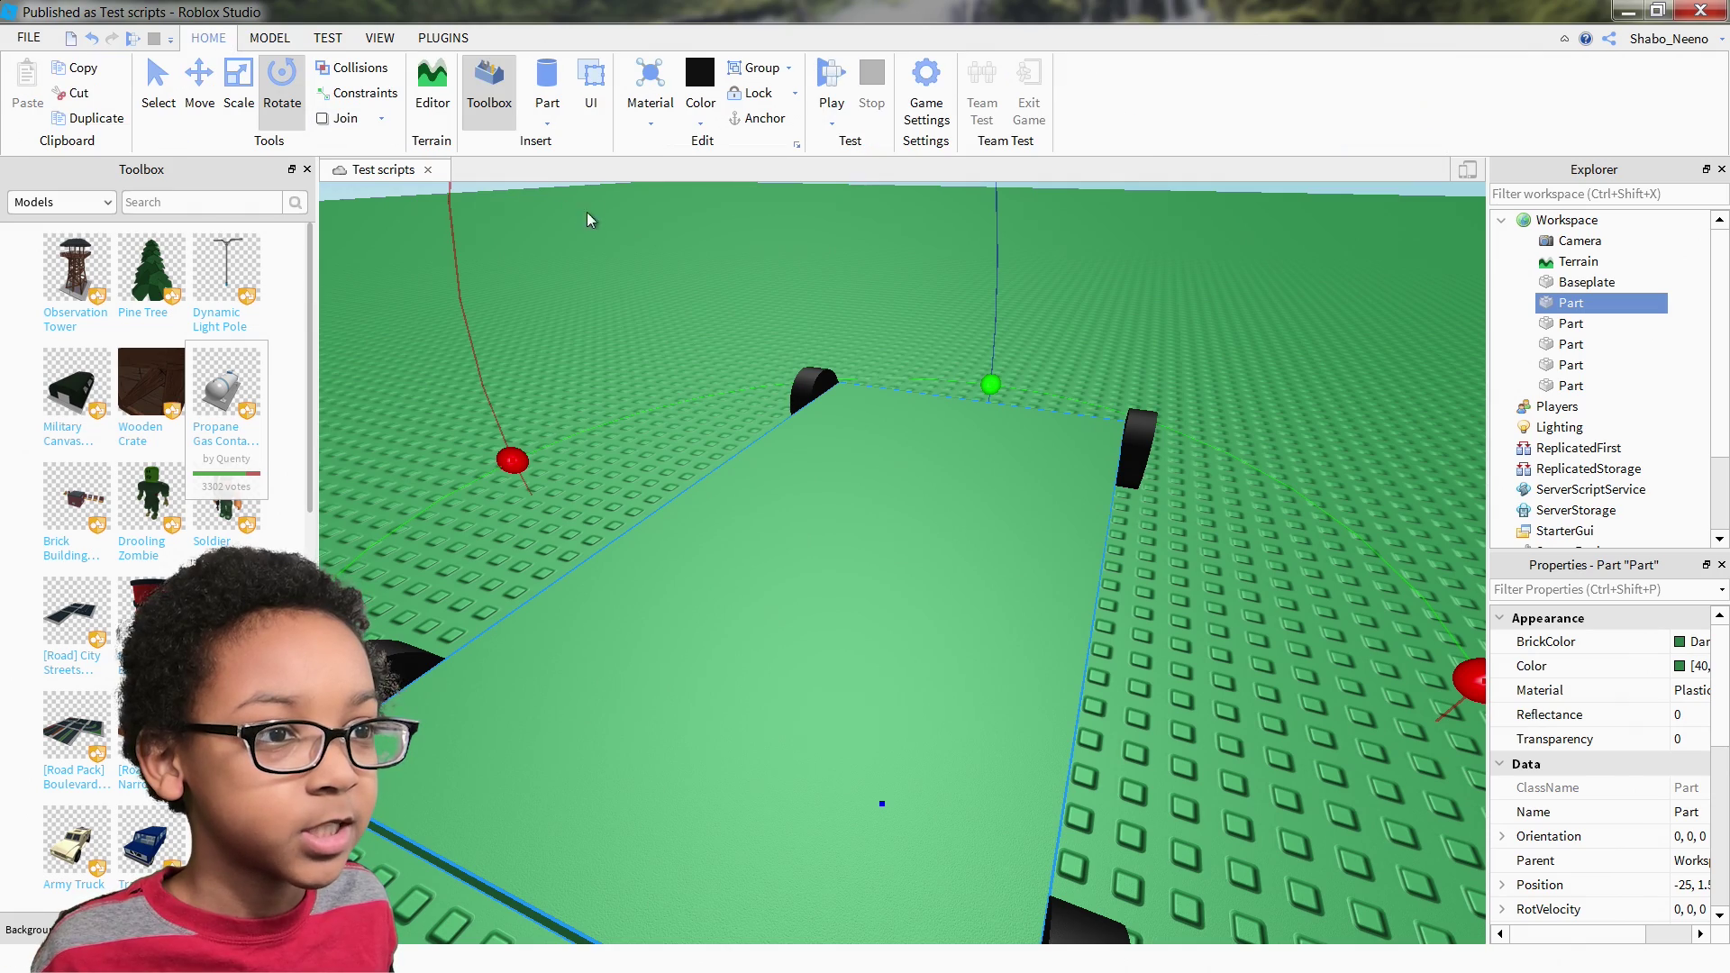
click(586, 214)
key(s)
key(a)
click(285, 41)
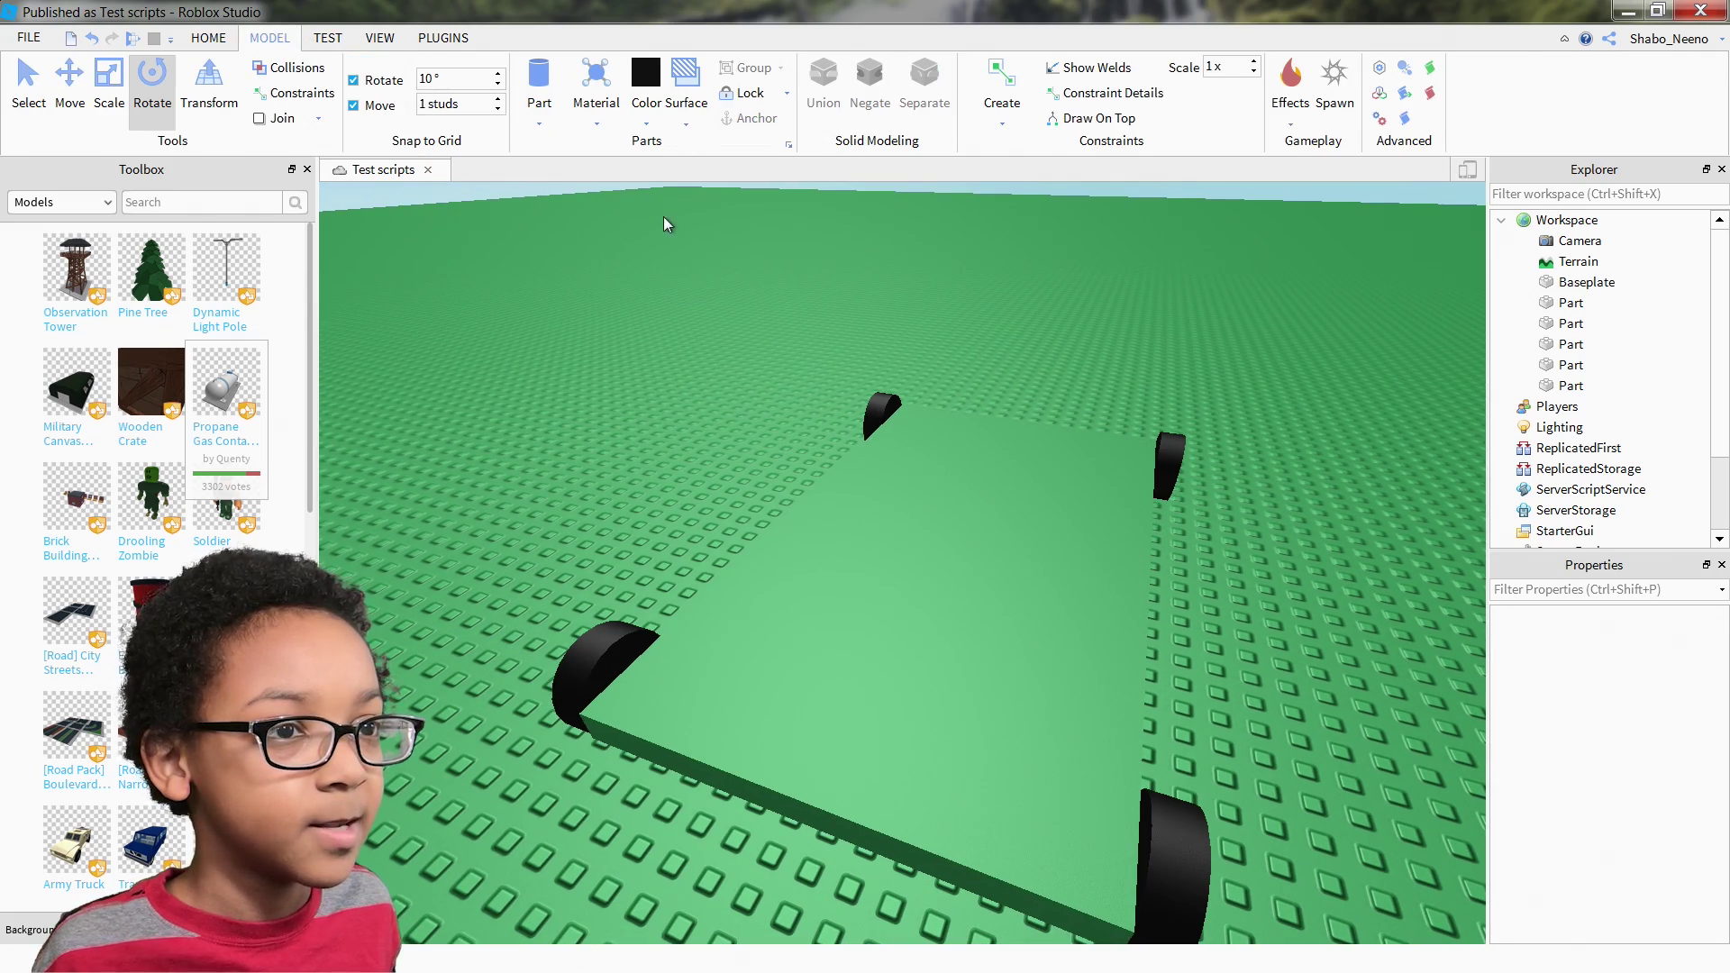
right_drag(663, 219, 695, 108)
key(w)
click(558, 207)
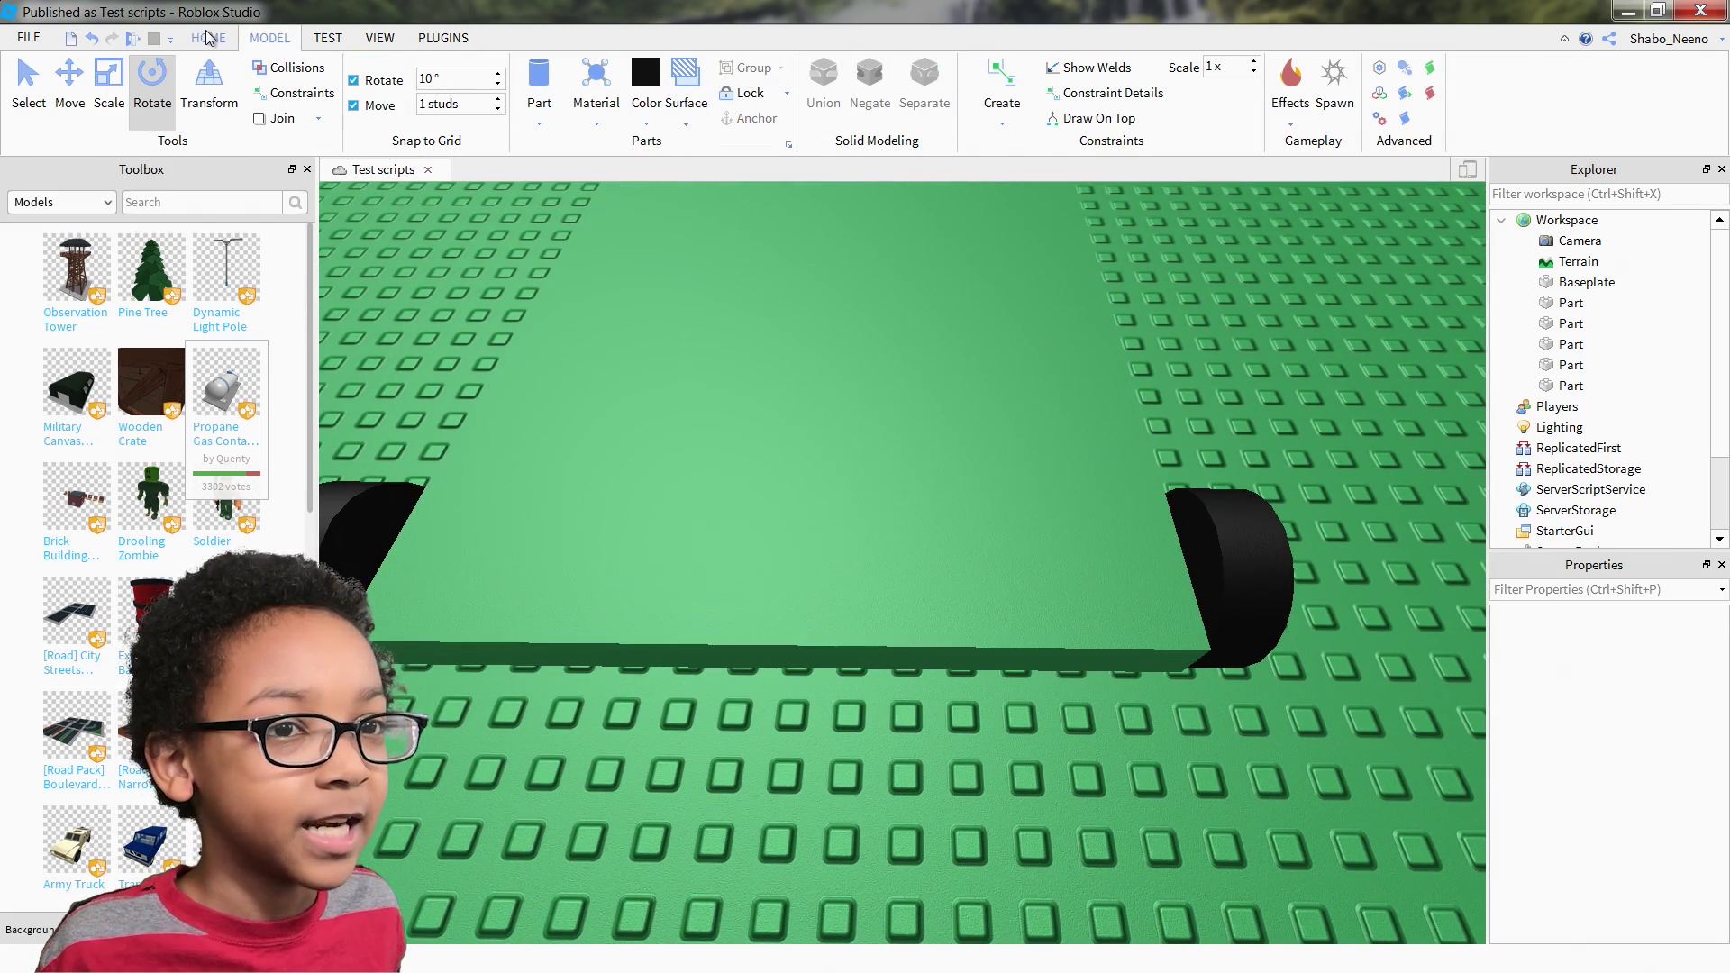
click(208, 37)
click(559, 142)
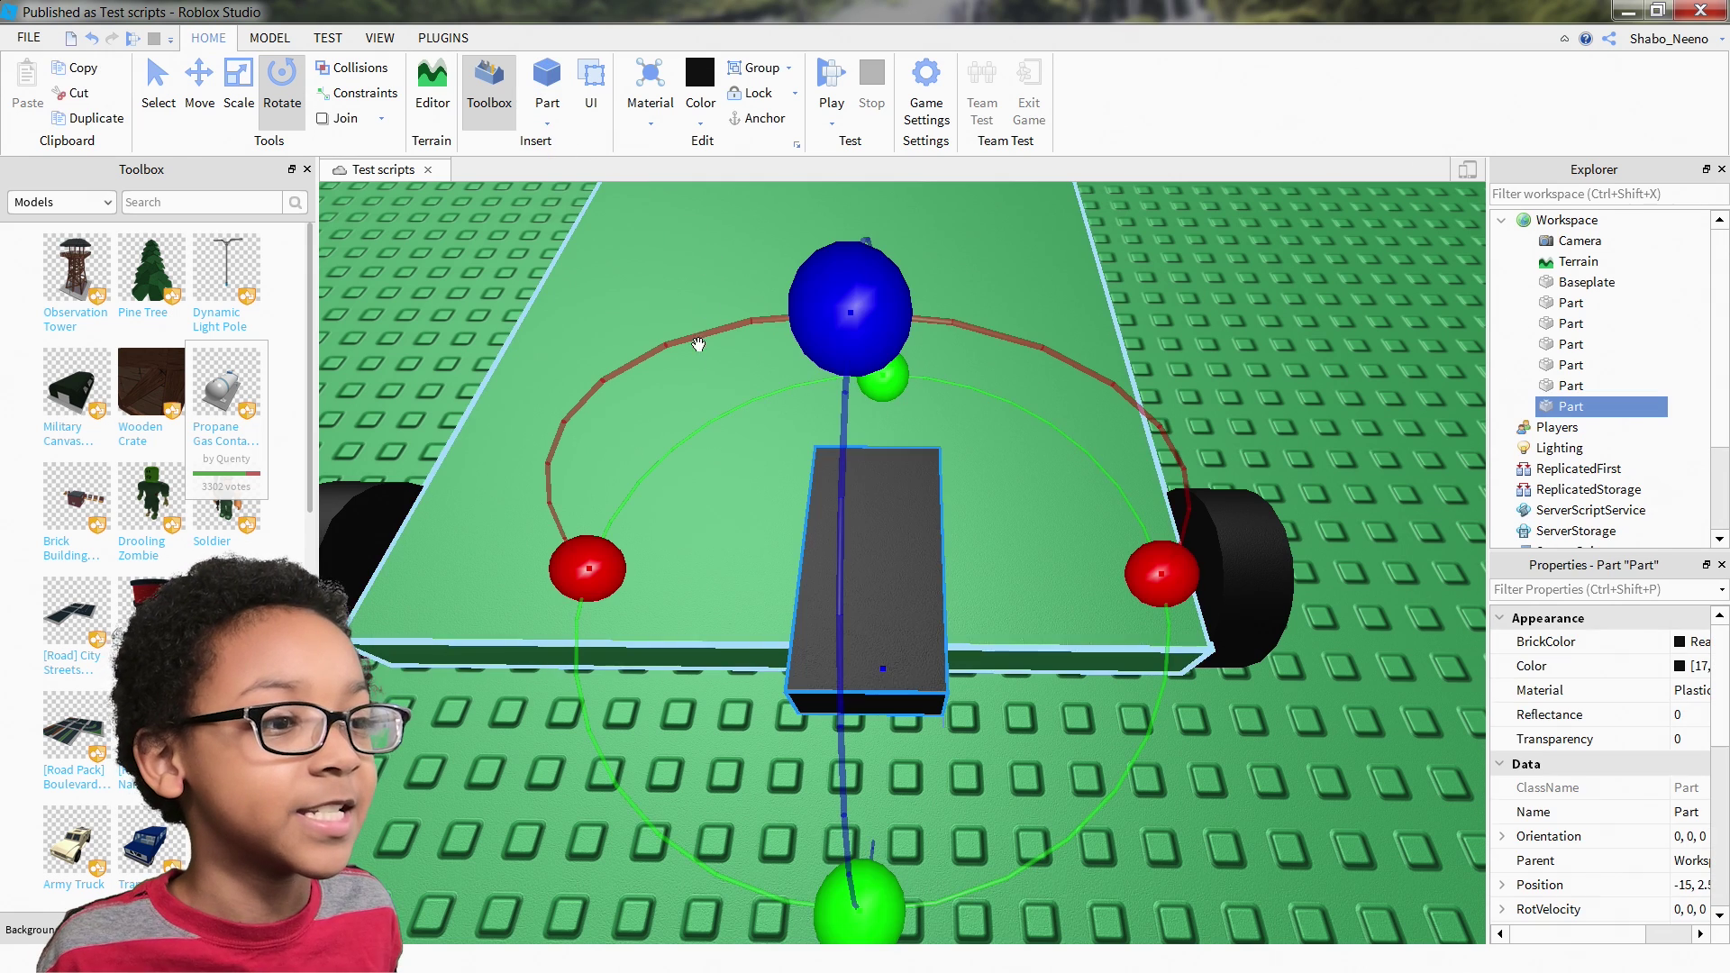
key(ctrl+r)
drag(910, 577, 818, 465)
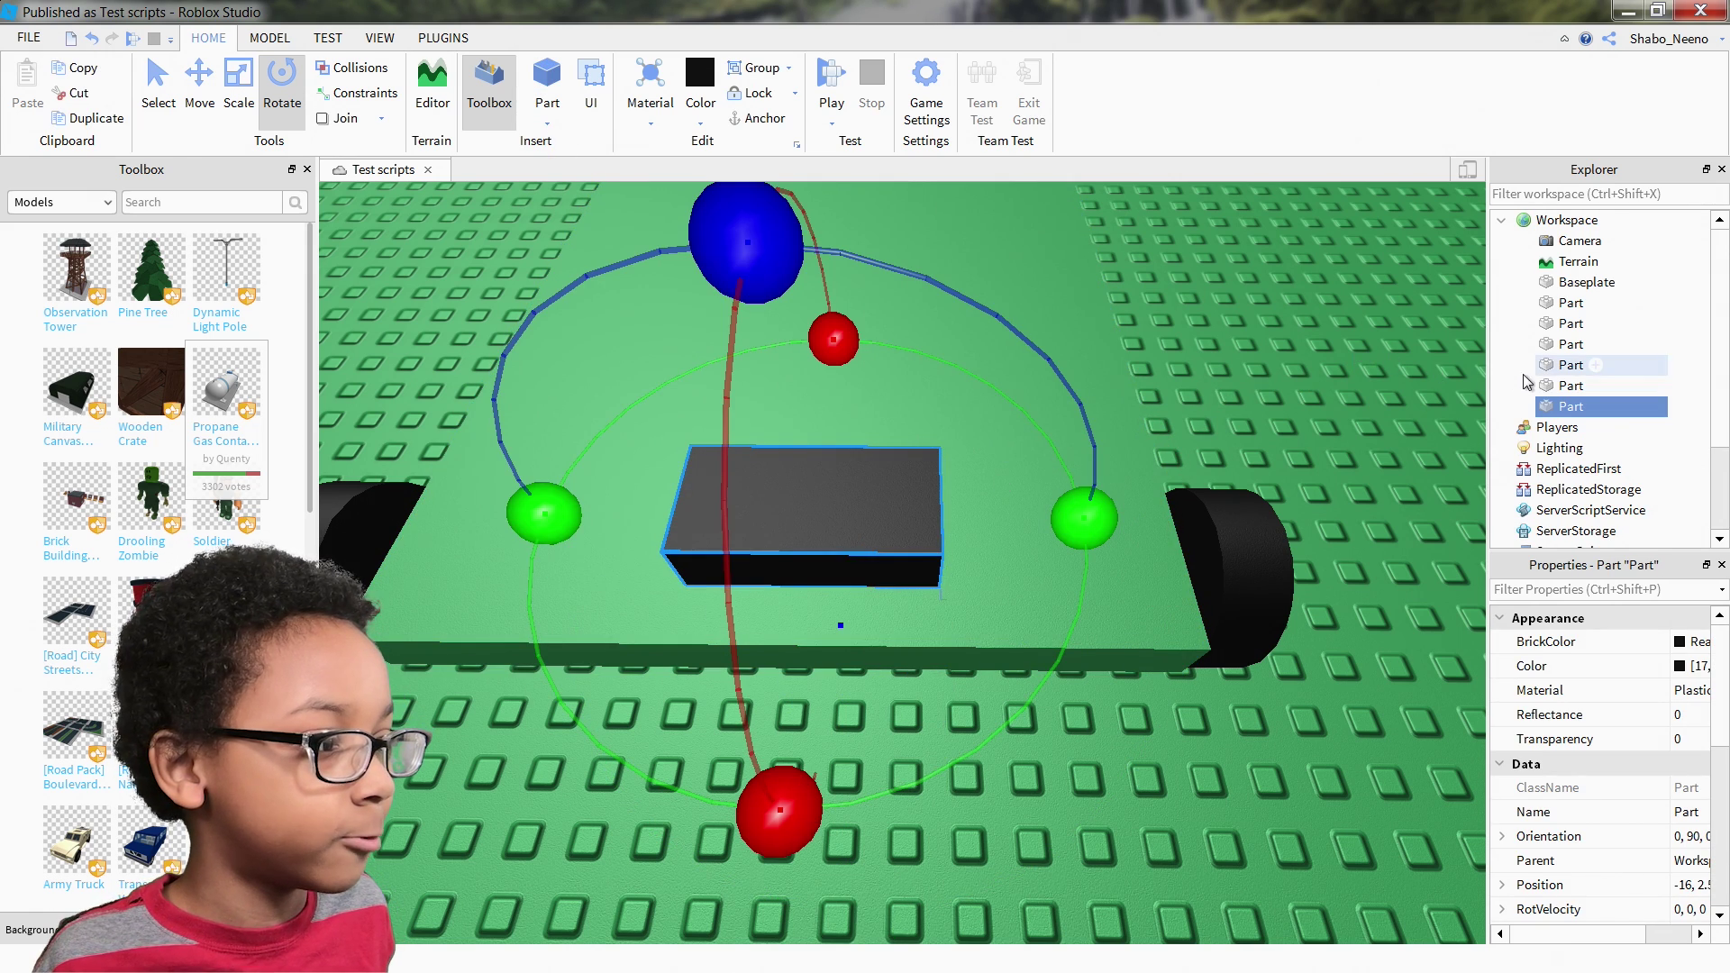
right_click(1560, 410)
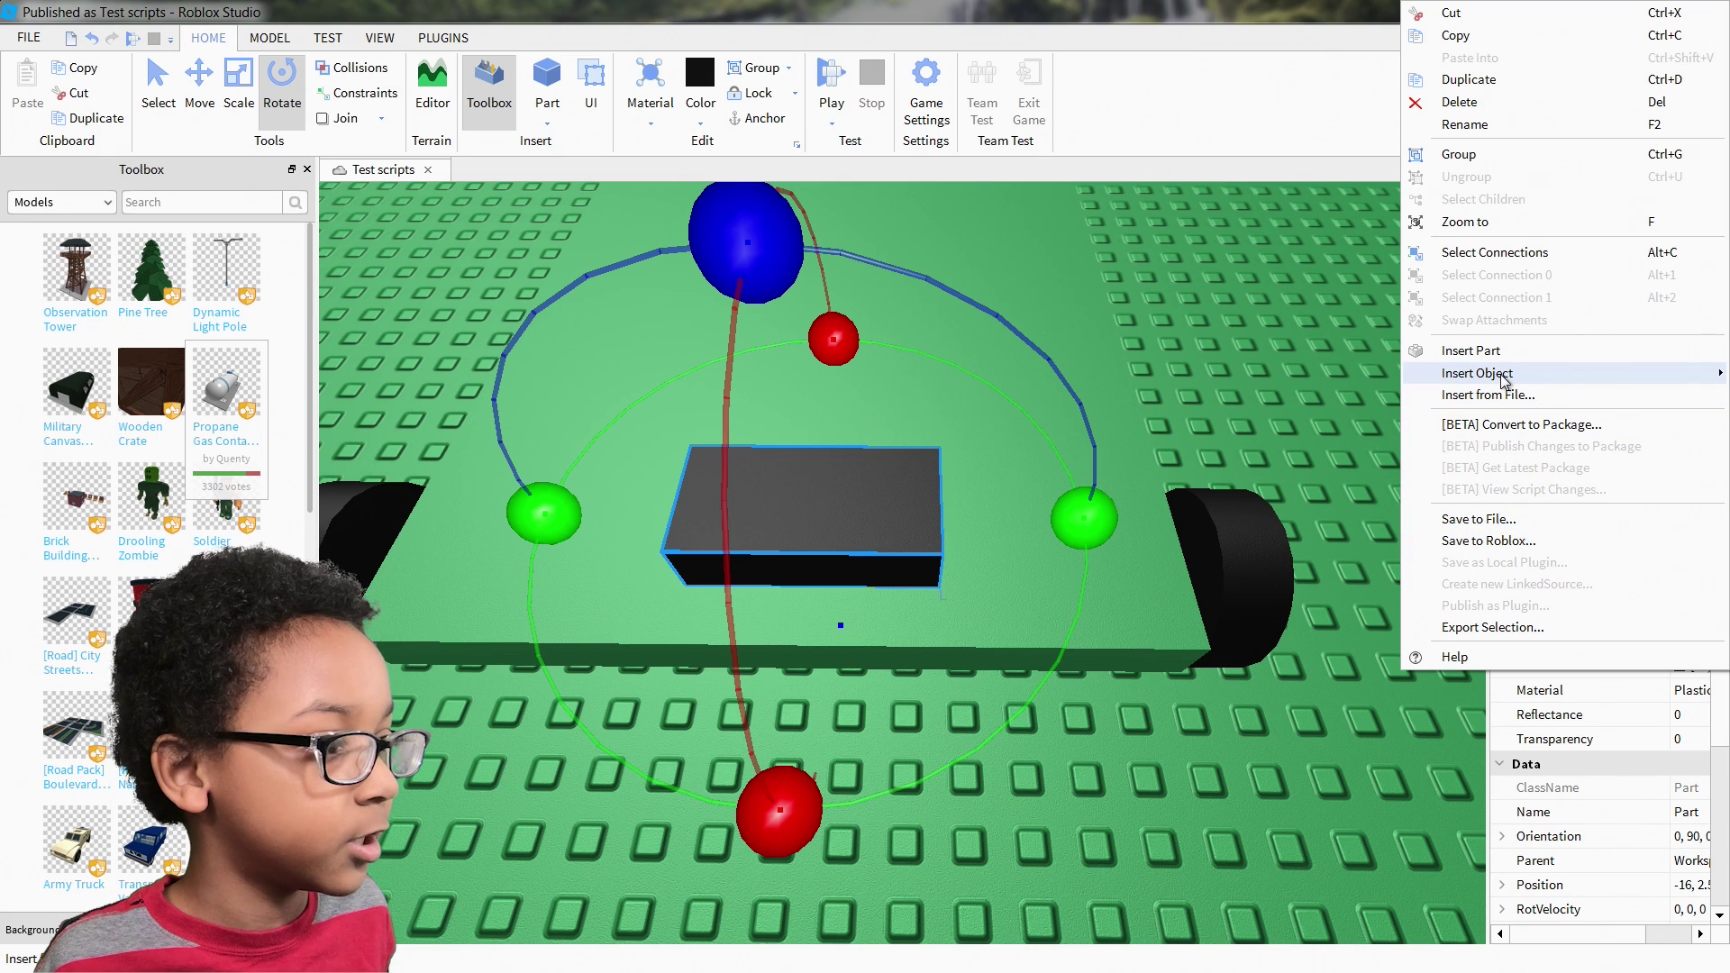
mouse_move(1503, 381)
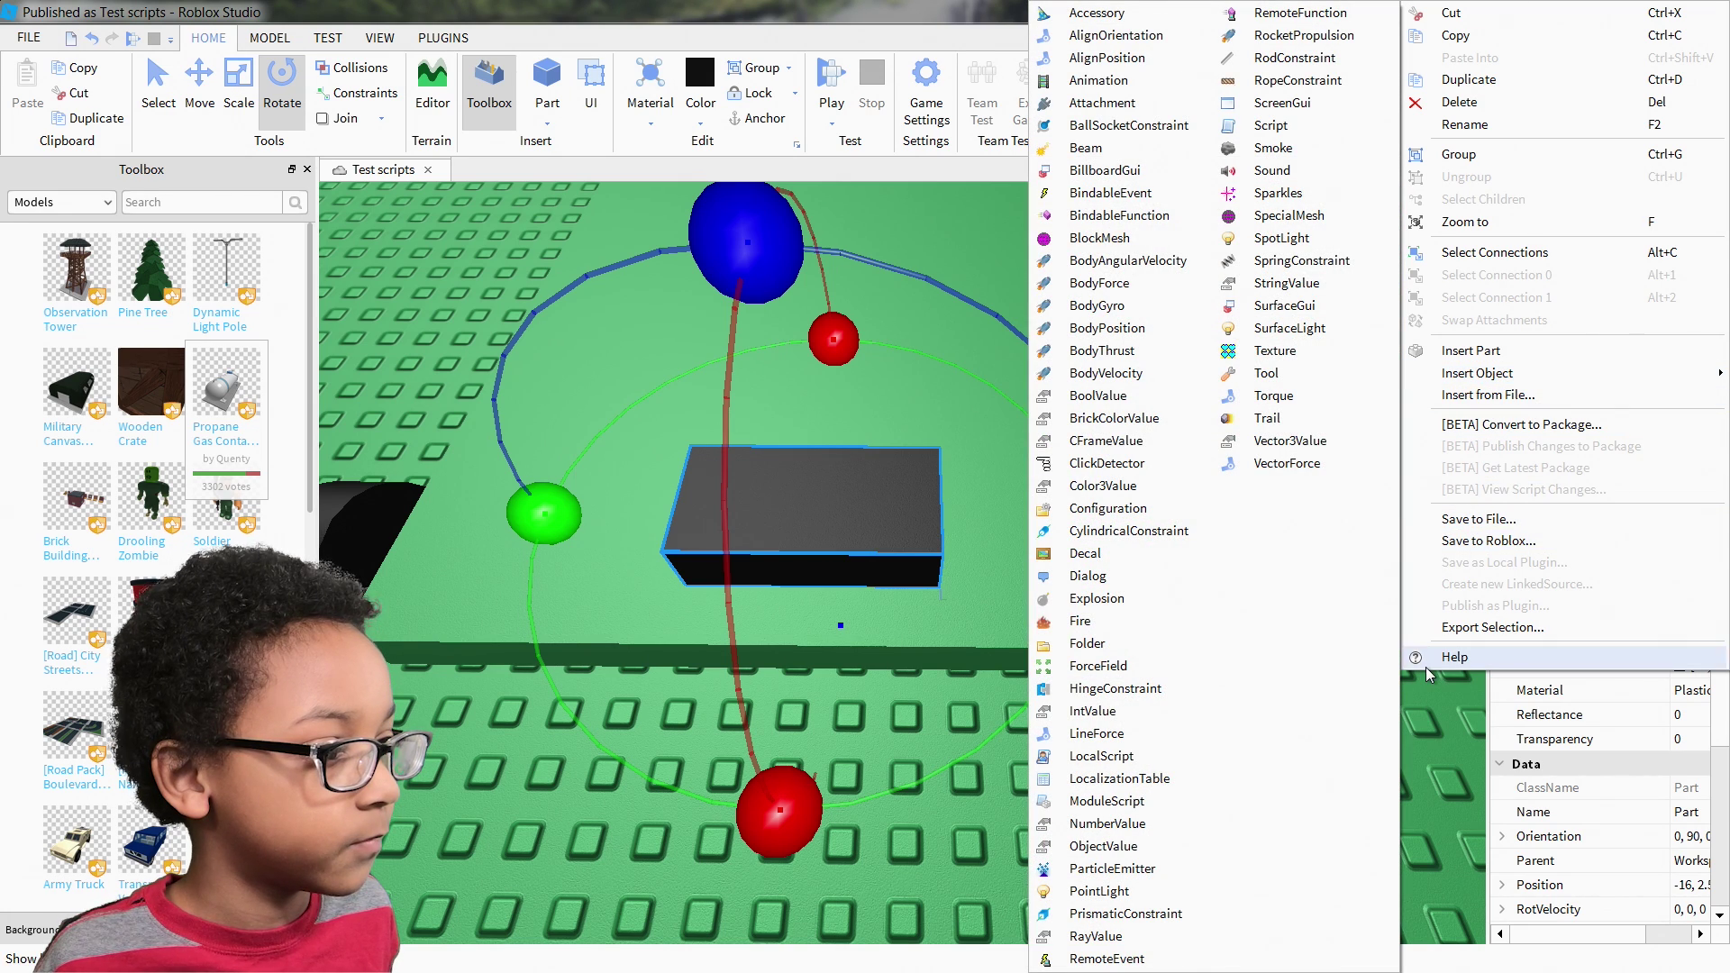
click(1381, 500)
click(834, 534)
right_click(834, 533)
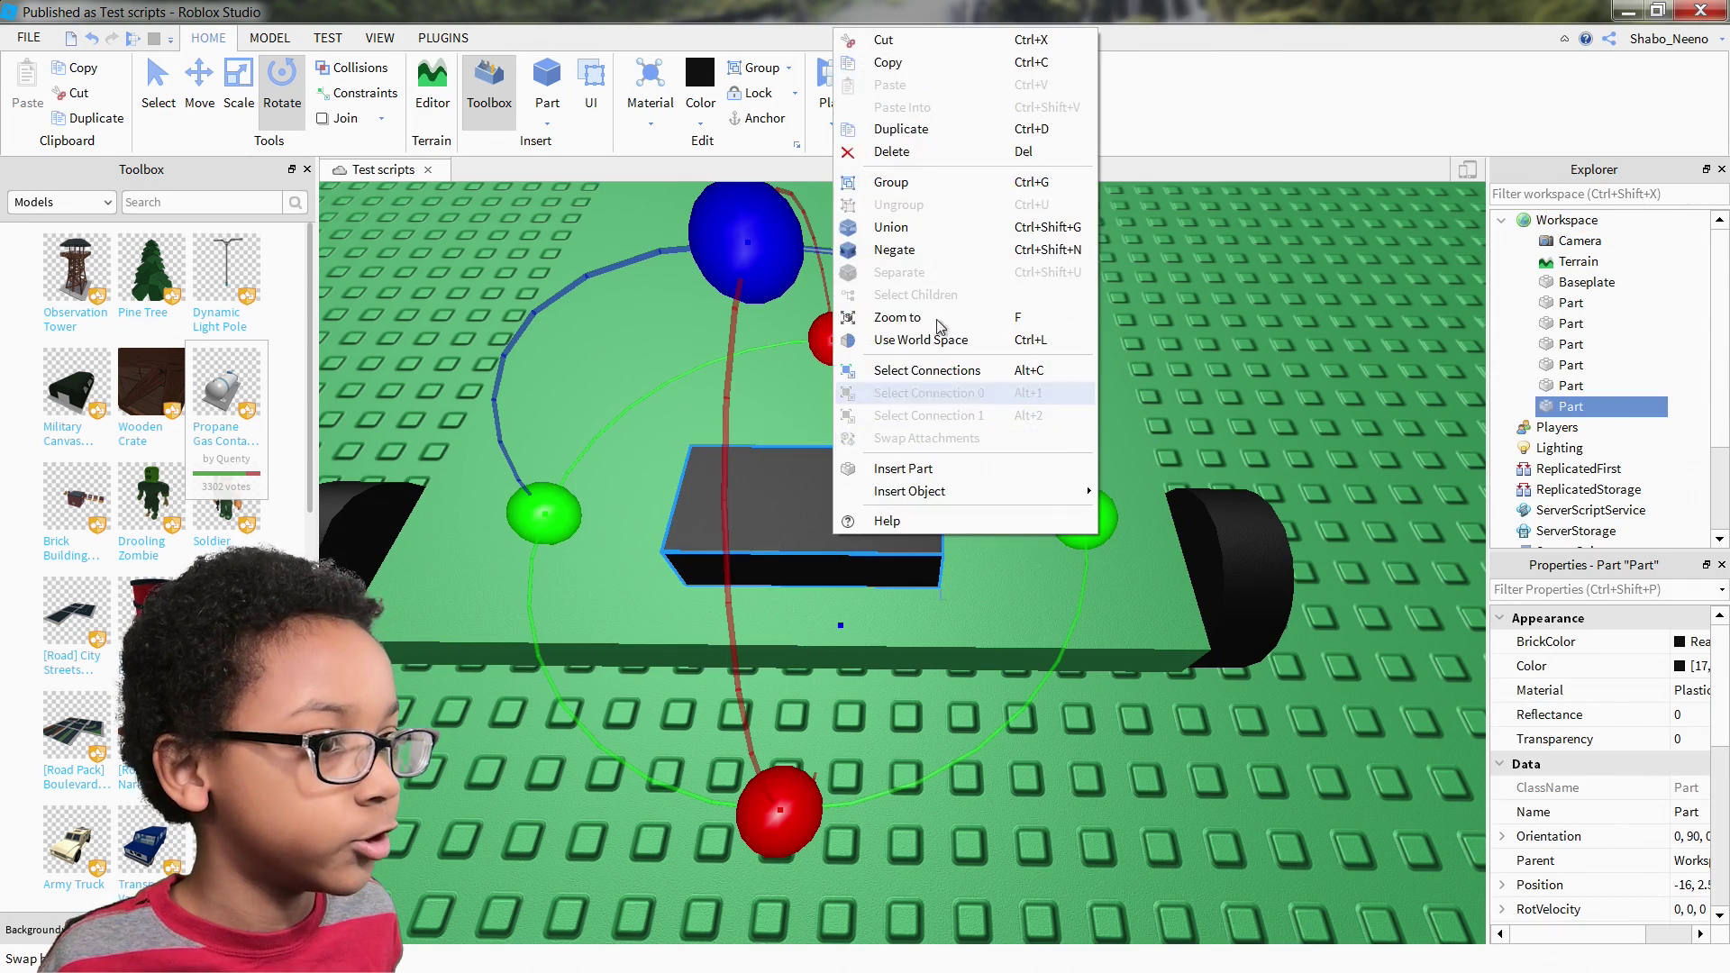
click(959, 153)
- Insert a VehicleSeat object into the Workspace and place it crosswise on top of the plate near one end
right_click(1568, 220)
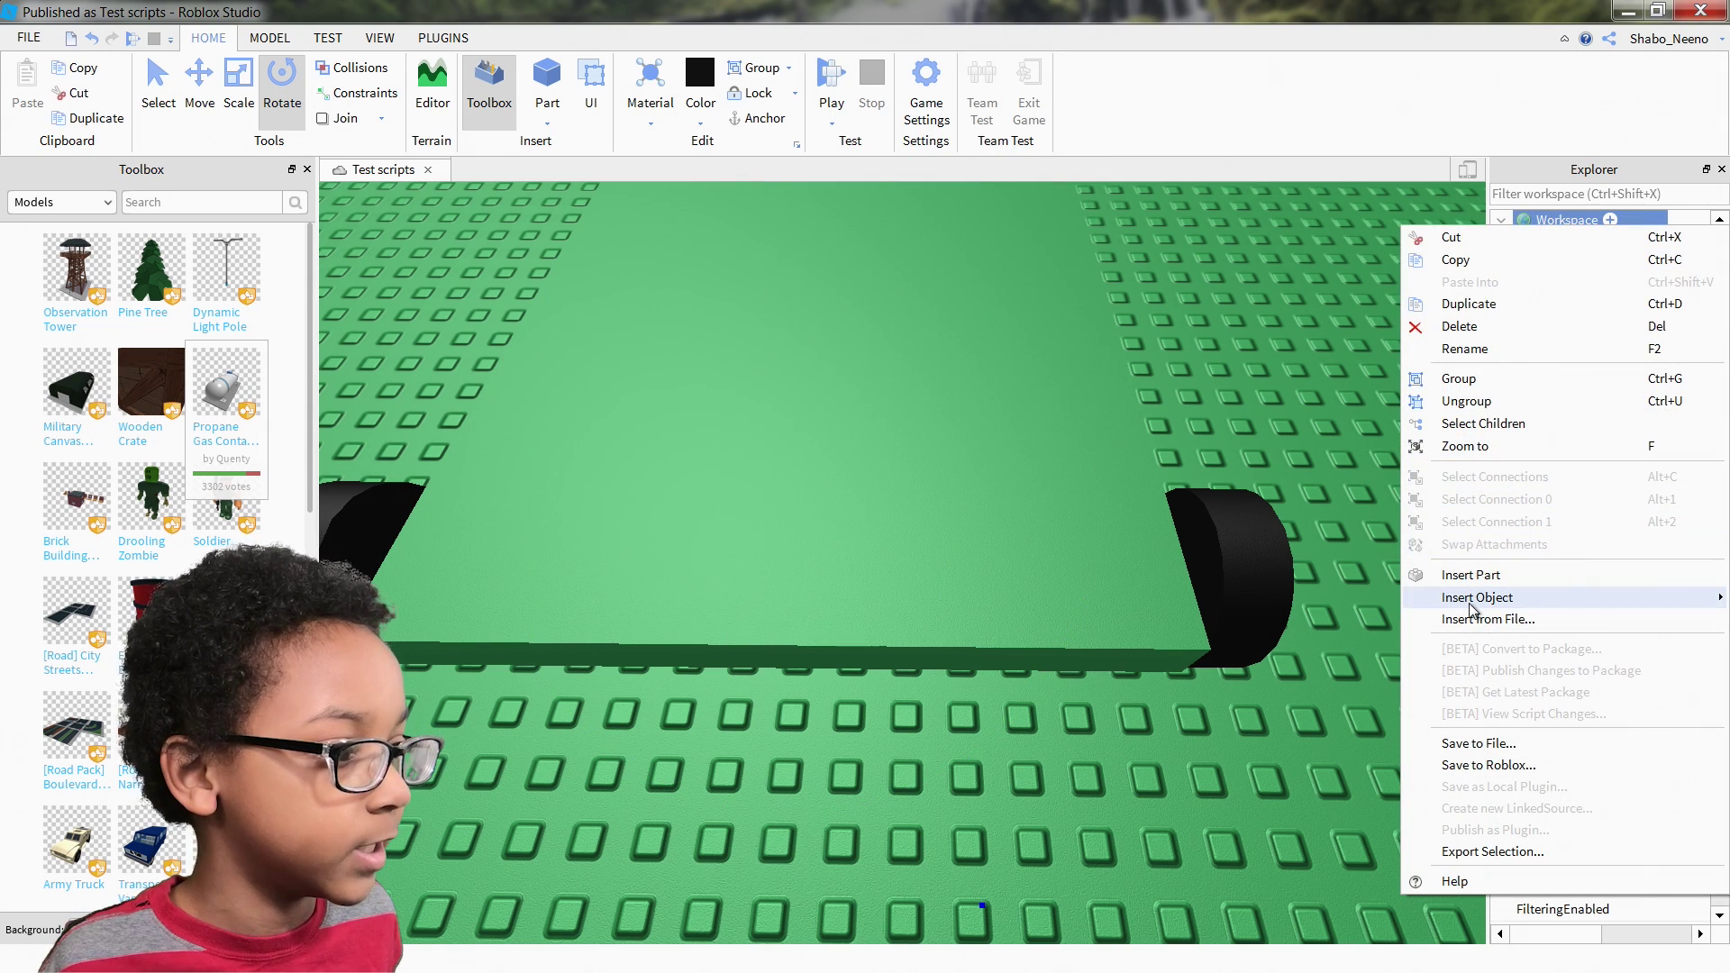
mouse_move(1470, 610)
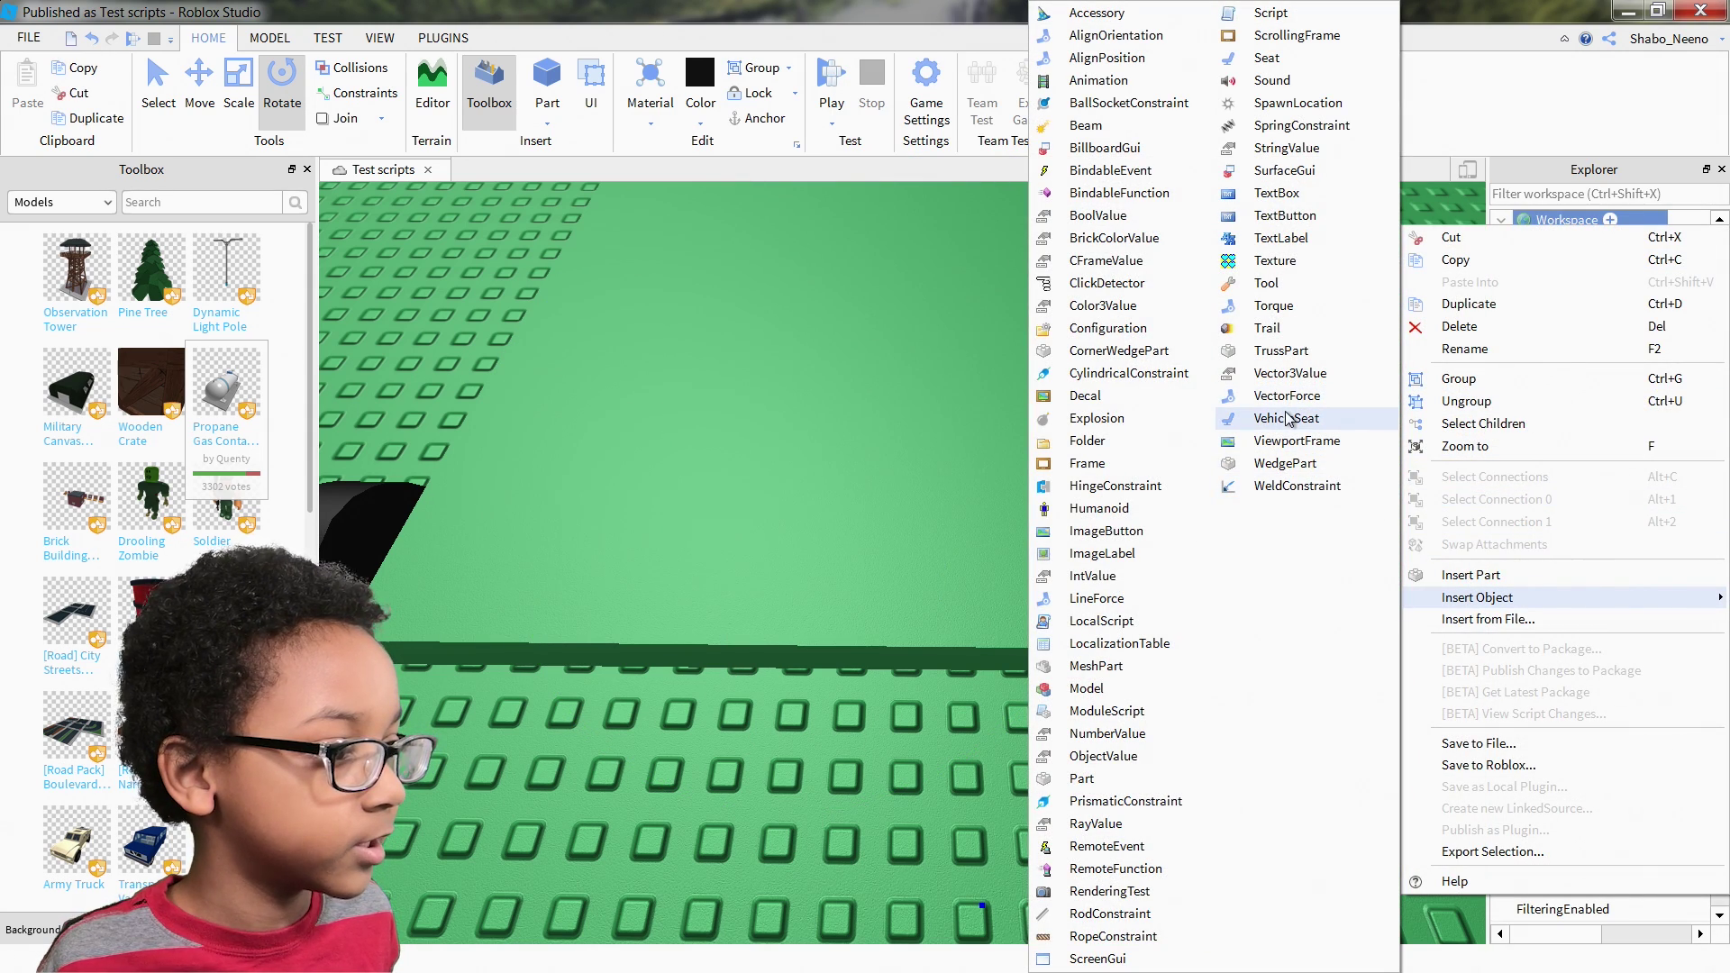
click(1287, 419)
drag(911, 560, 782, 408)
click(270, 38)
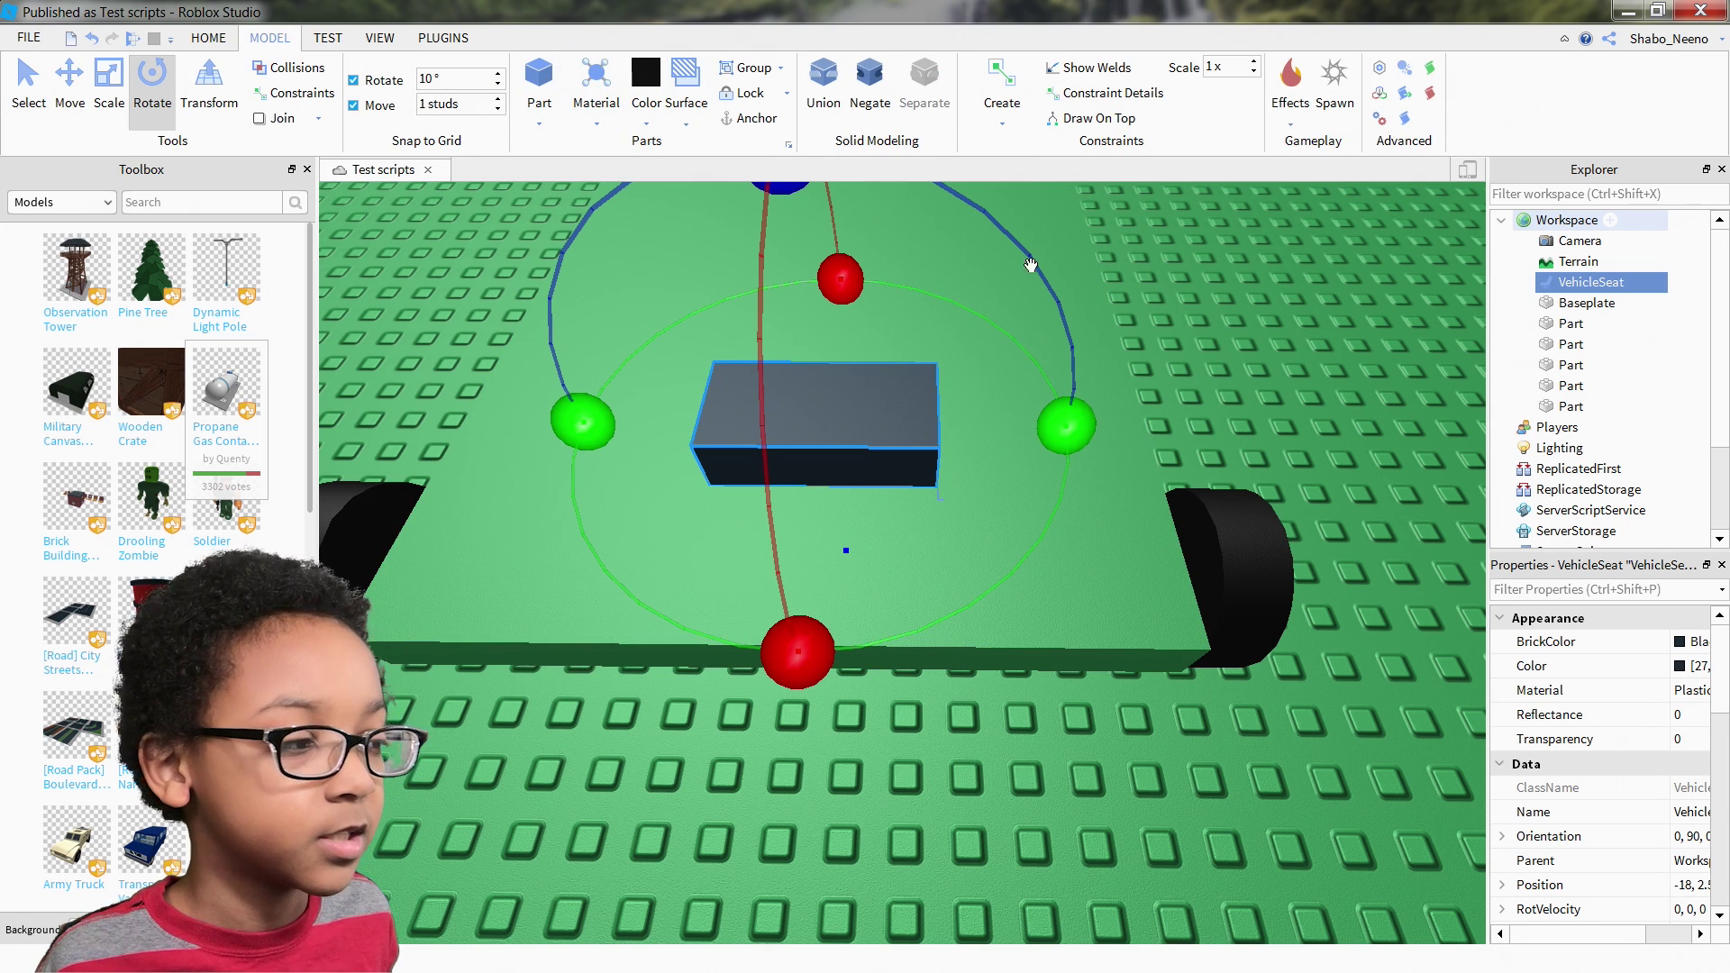
- Highlight the vehicle seat's FrontSurface in its surface properties, and rotate the seat half a turn so its front faces the nearer plate end
scroll(1556, 869, down, 8)
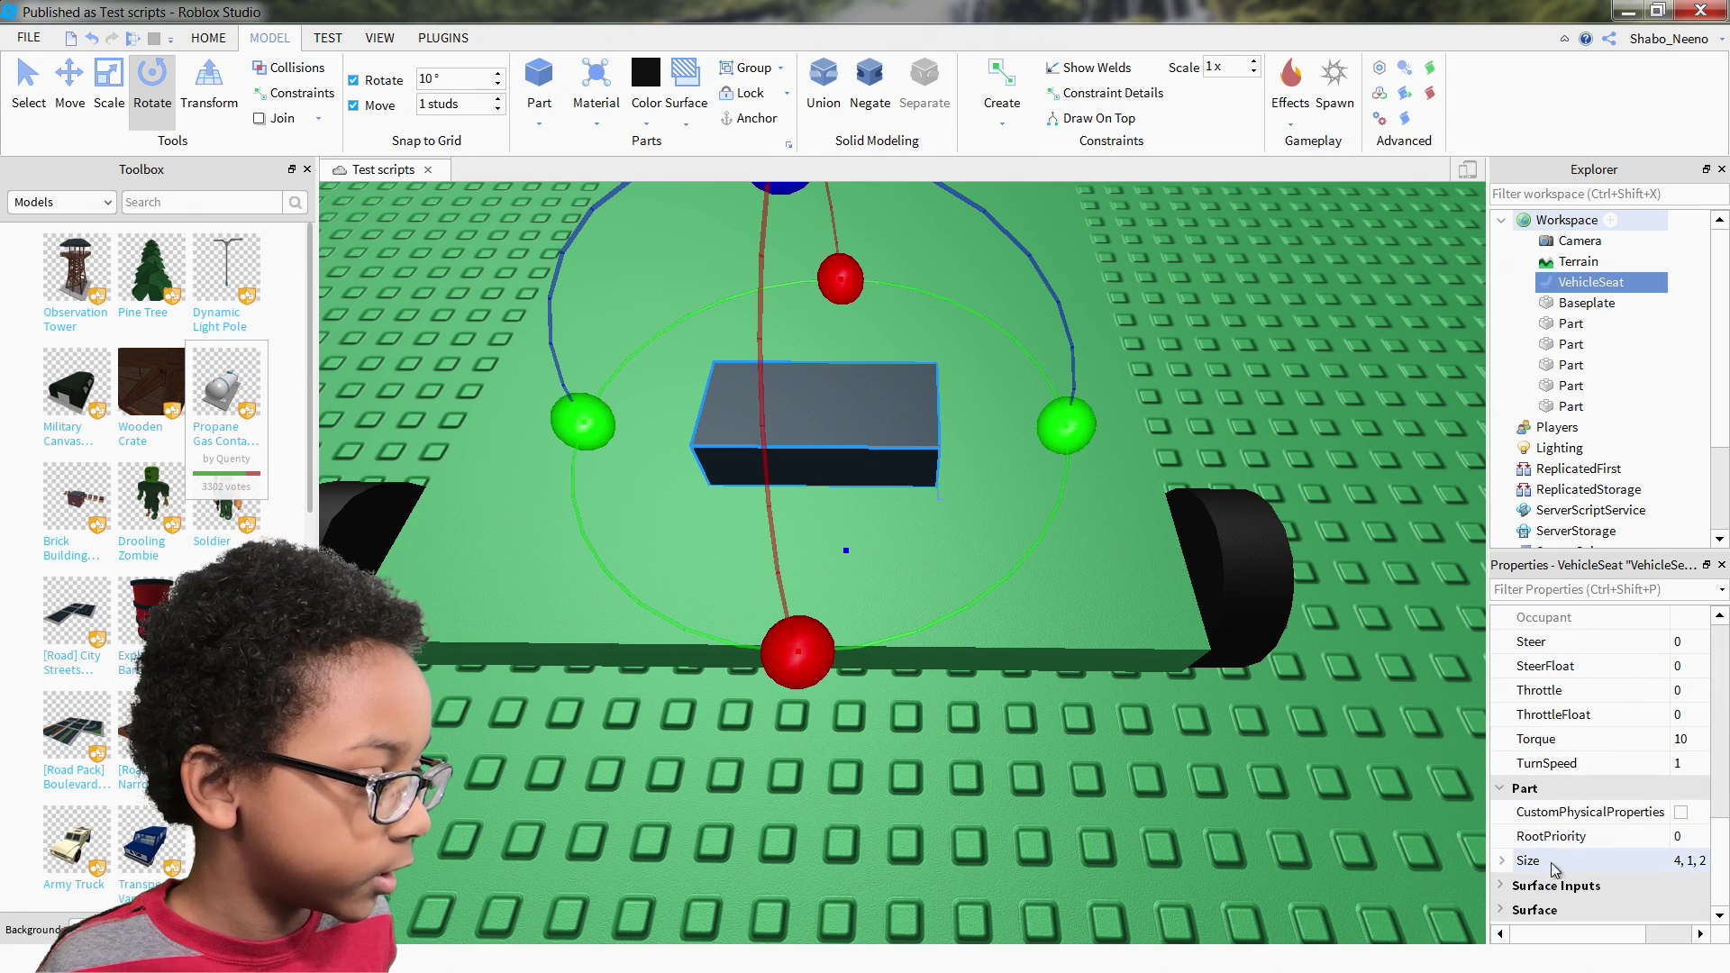
click(1498, 910)
scroll(1552, 847, down, 2)
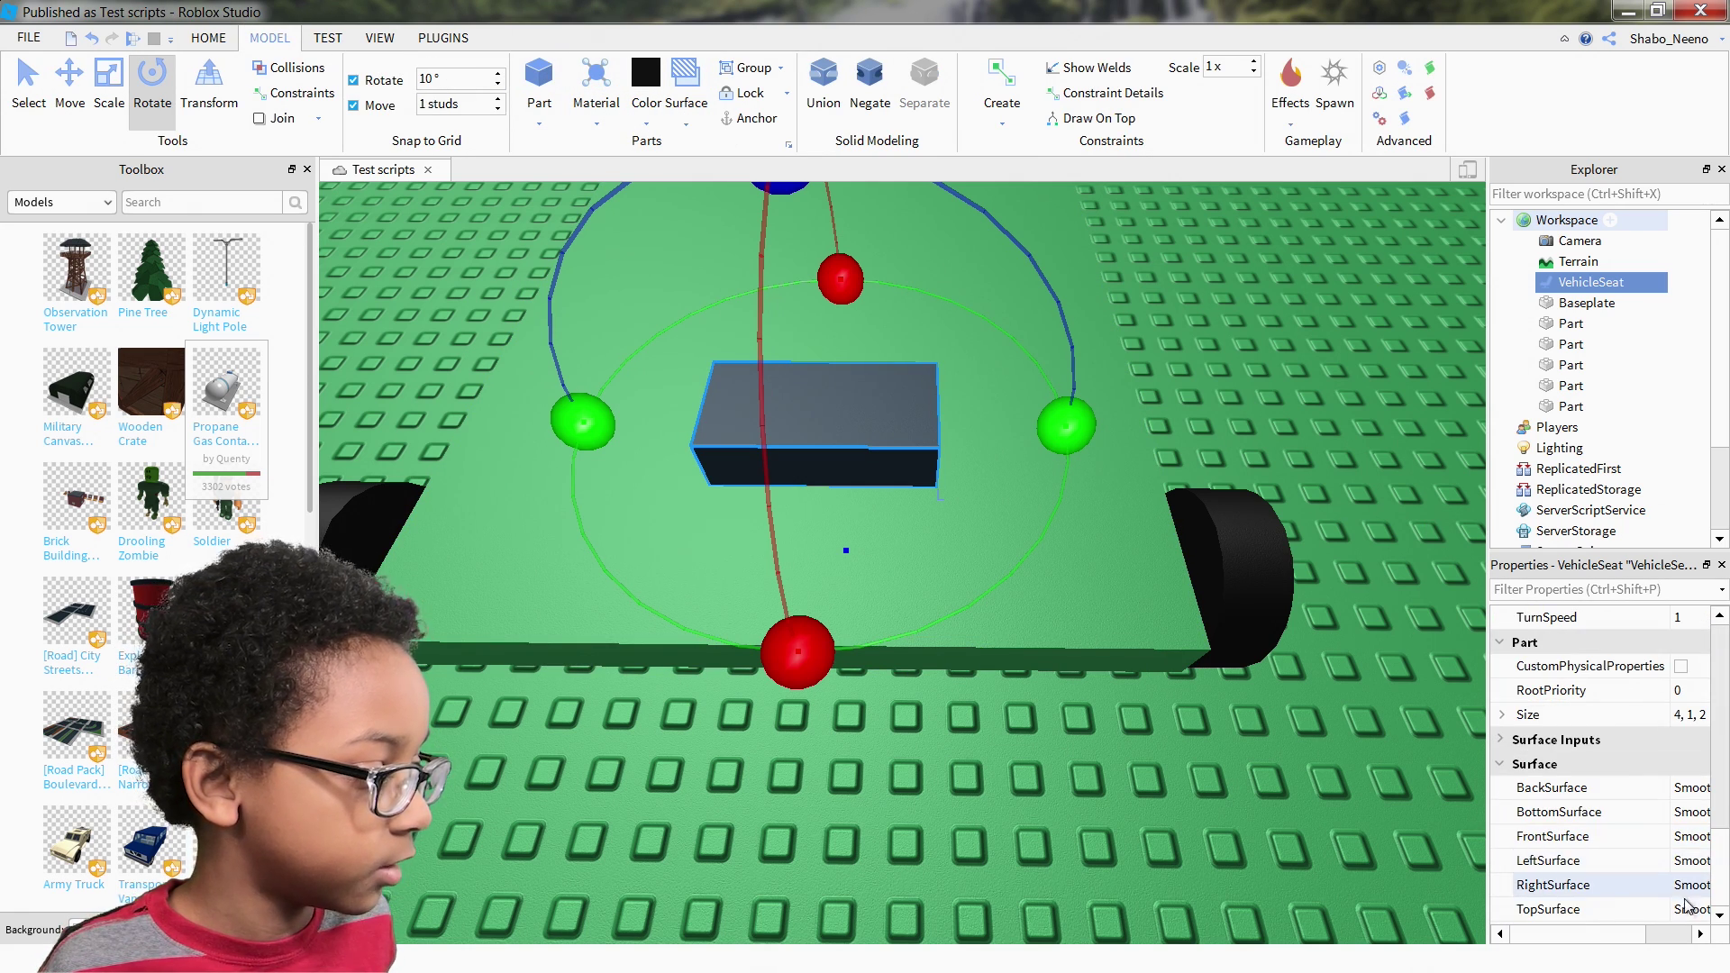
click(1691, 912)
click(1656, 836)
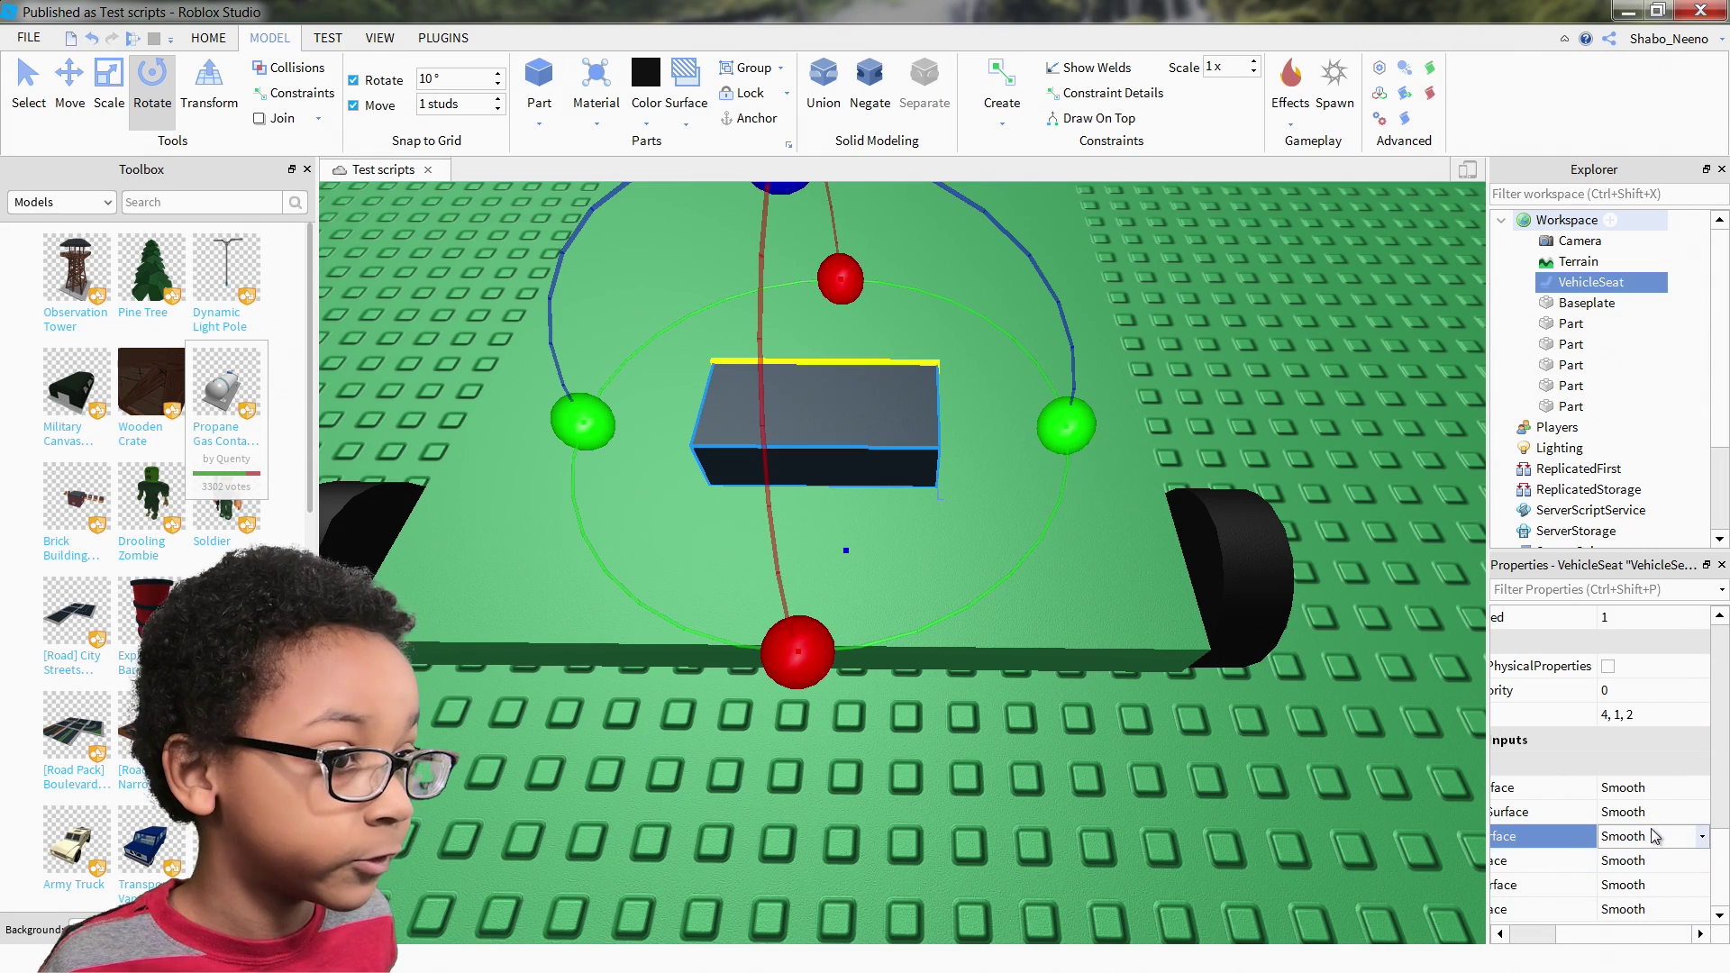
drag(1077, 396, 696, 430)
- Move the vehicle seat about 2 studs closer to the plate's near end, adjust it across the width, and deselect it
right_drag(695, 430, 696, 429)
click(70, 88)
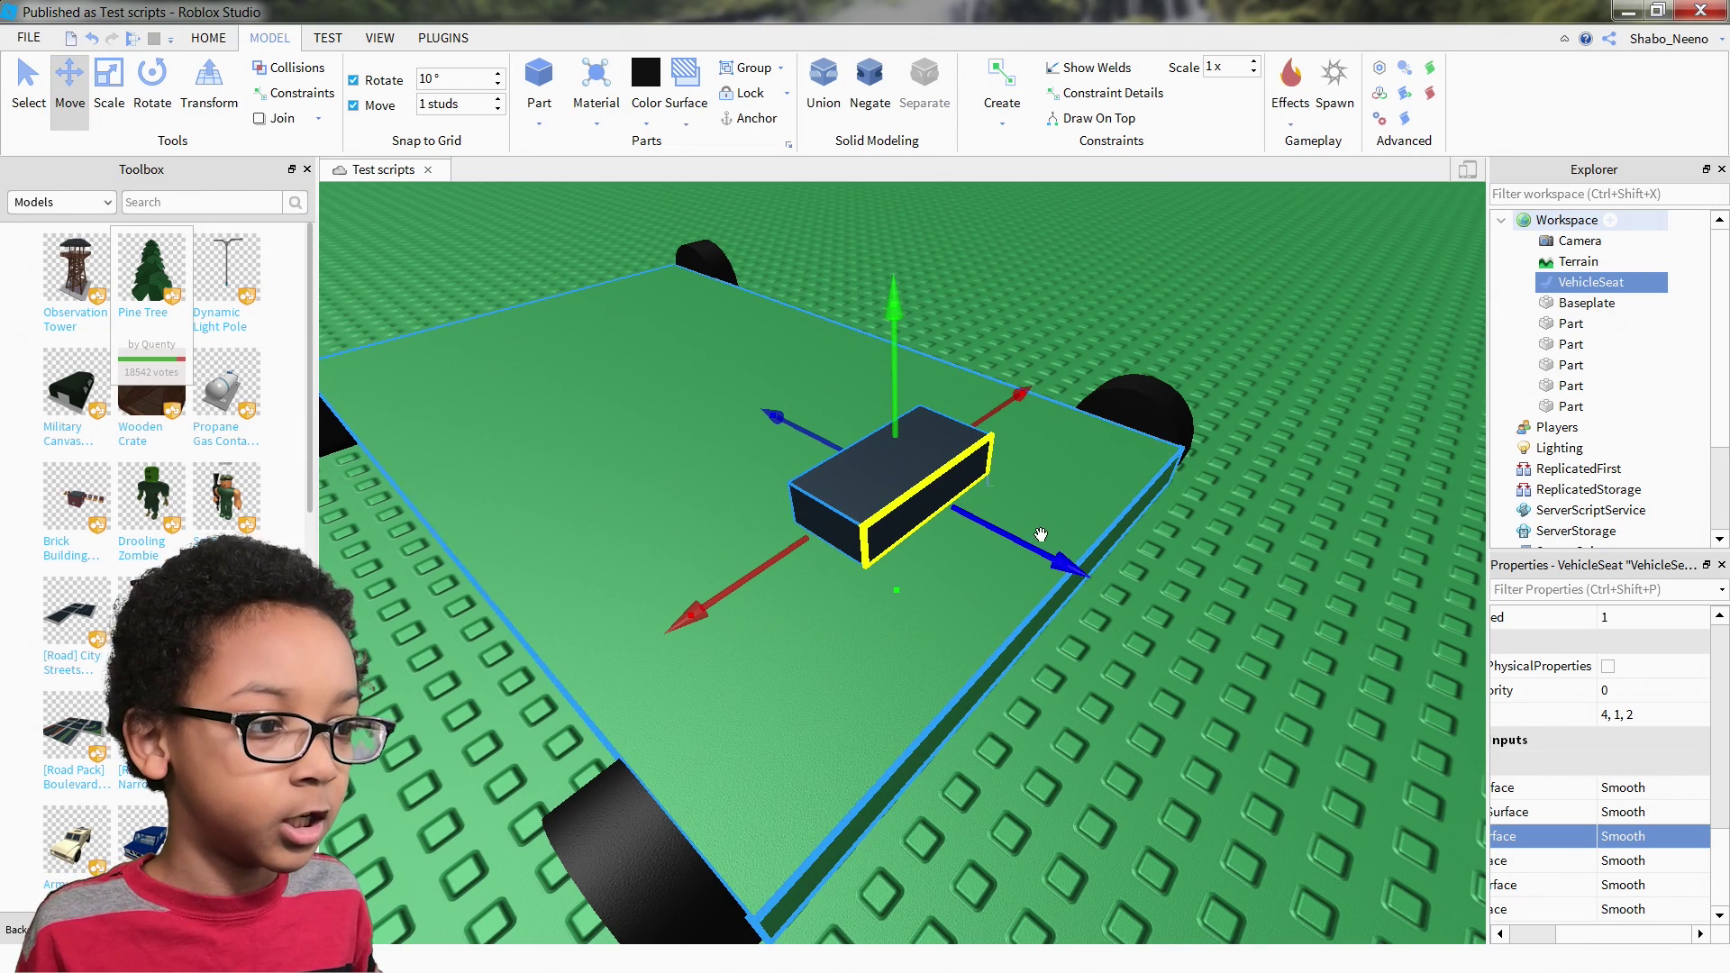
drag(1041, 535, 1117, 572)
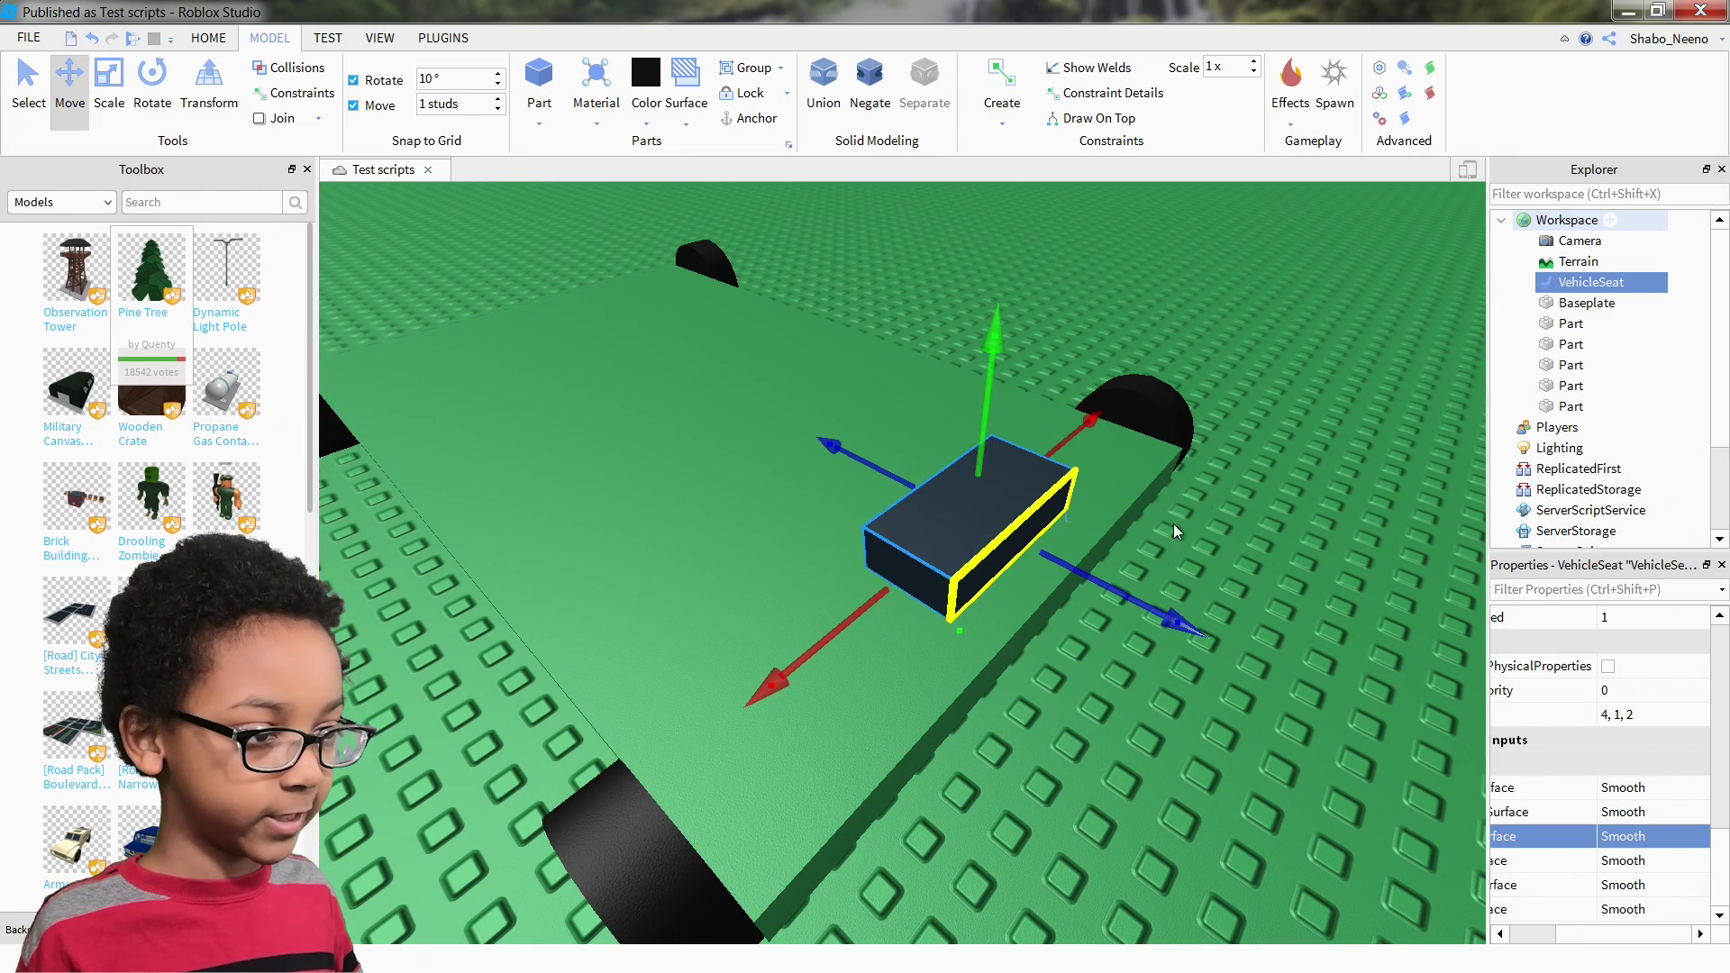
click(1174, 526)
click(970, 484)
right_drag(1261, 441, 1263, 439)
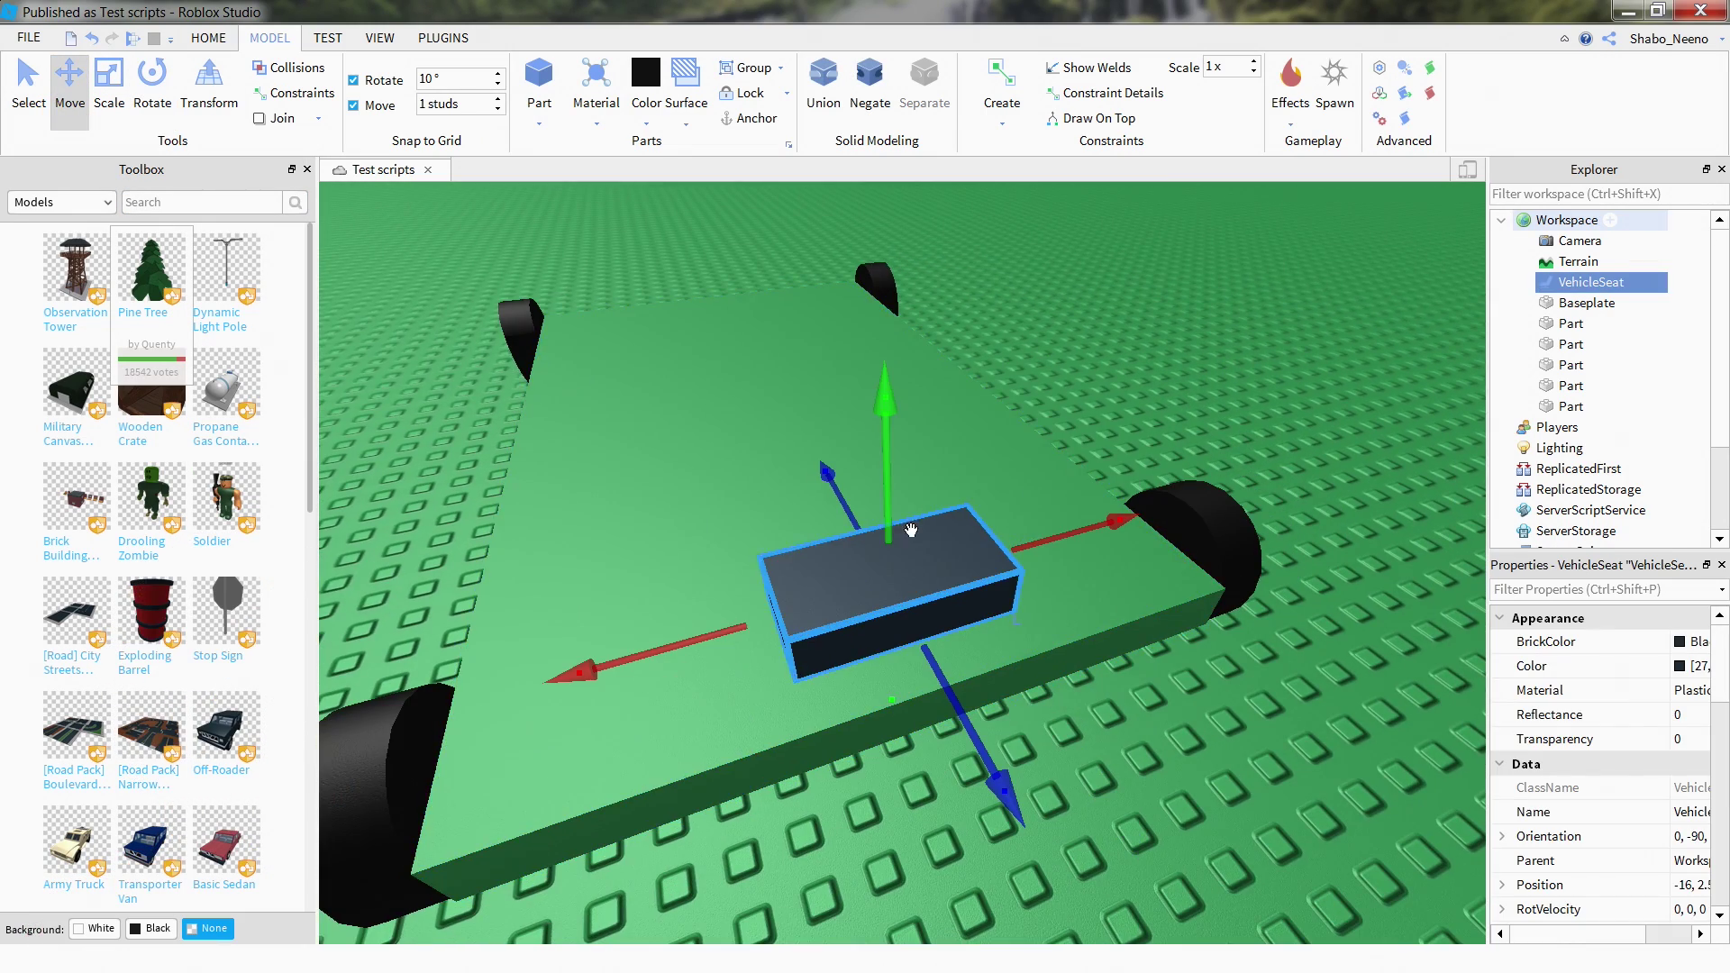
drag(1072, 535, 1042, 537)
scroll(1050, 531, down, 3)
click(1180, 473)
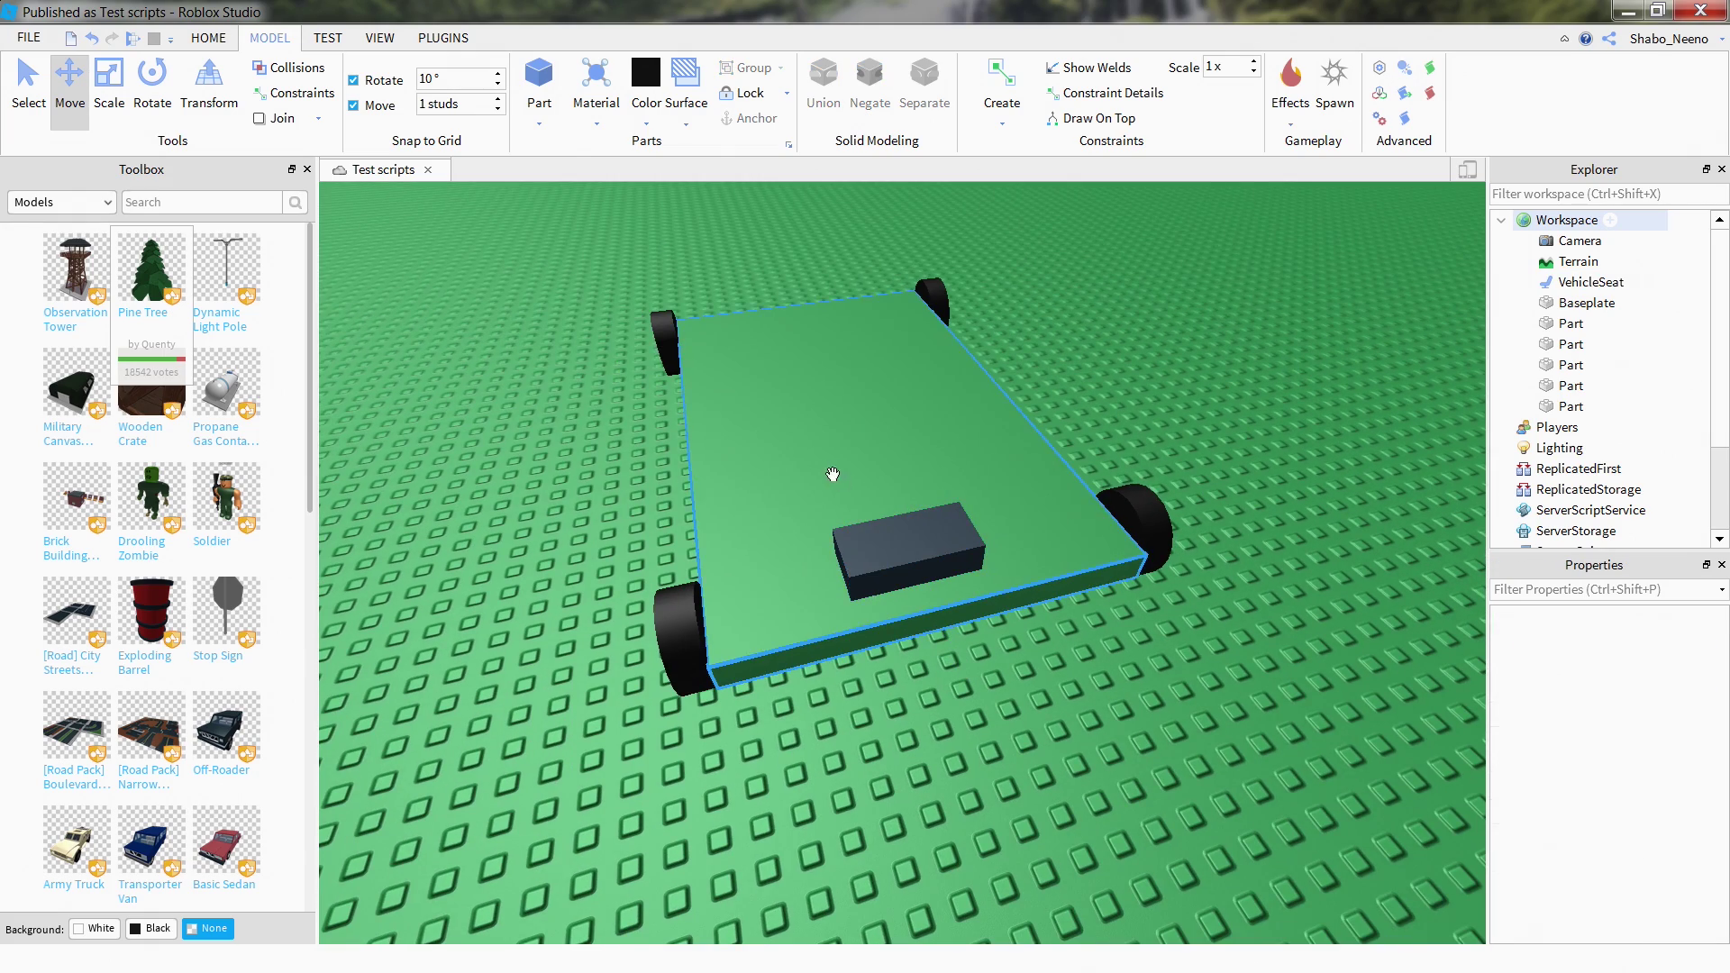
scroll(856, 505, down, 1)
click(898, 568)
scroll(901, 566, up, 2)
click(1213, 370)
scroll(1213, 370, up, 2)
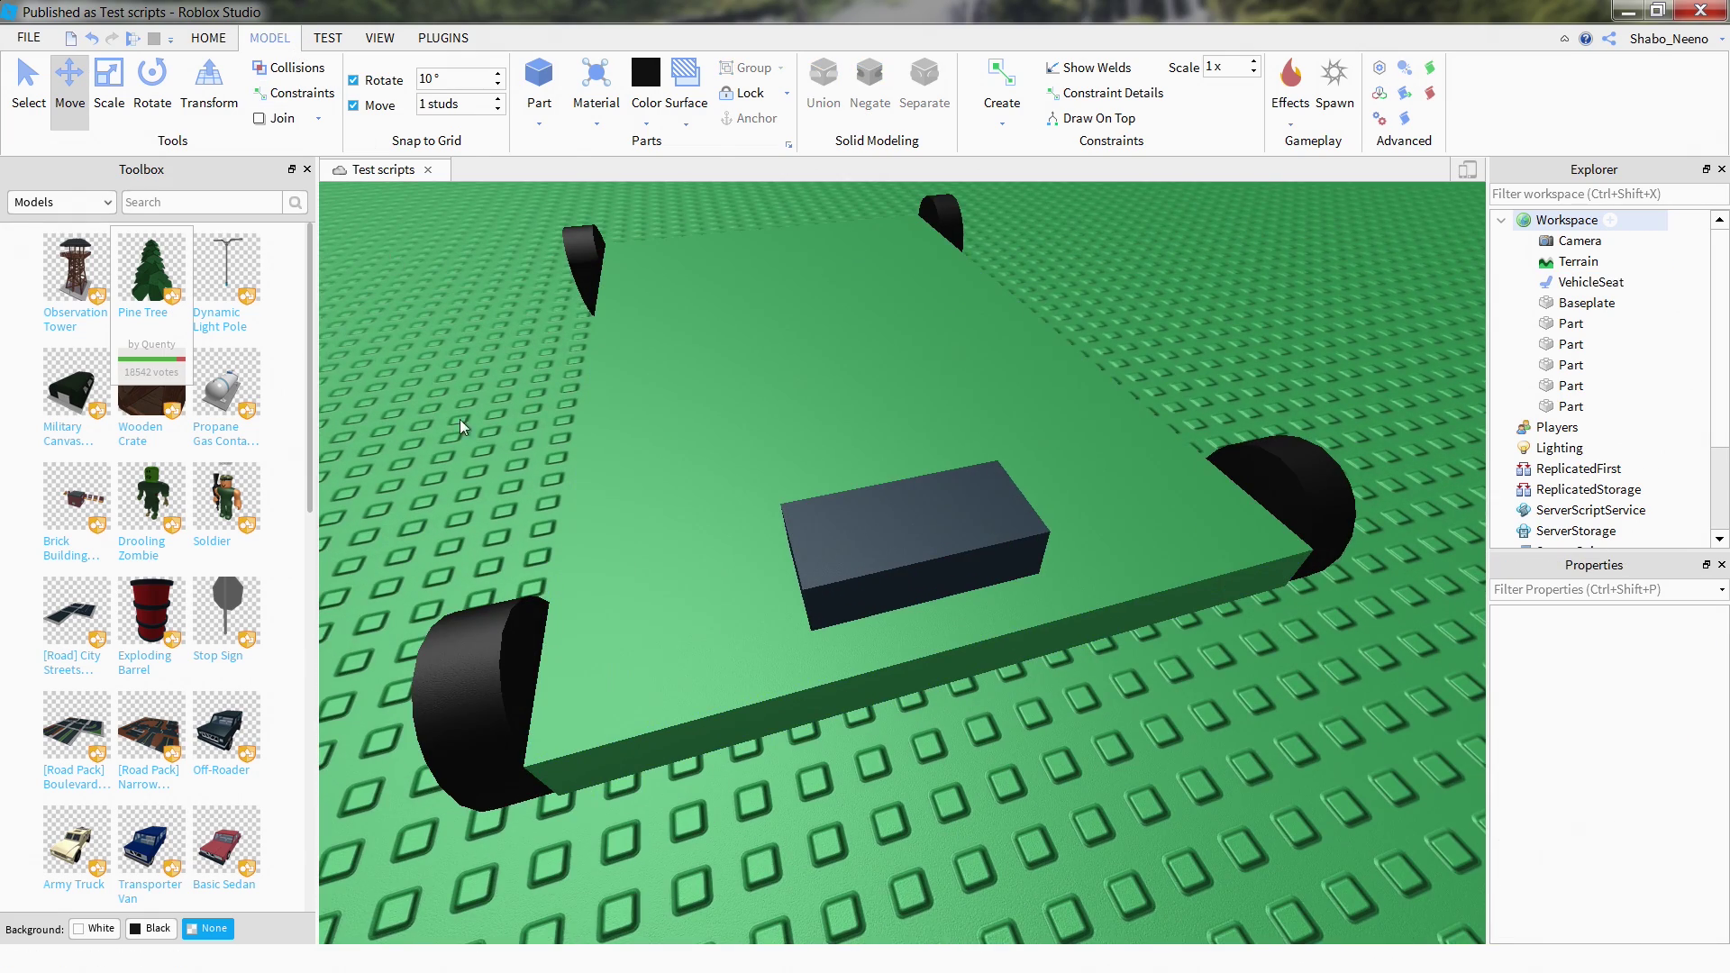
- Weld the vehicle seat to the plate using the Weld surface, and turn off the surface tool
scroll(529, 468, up, 3)
right_drag(529, 468, 564, 452)
click(694, 126)
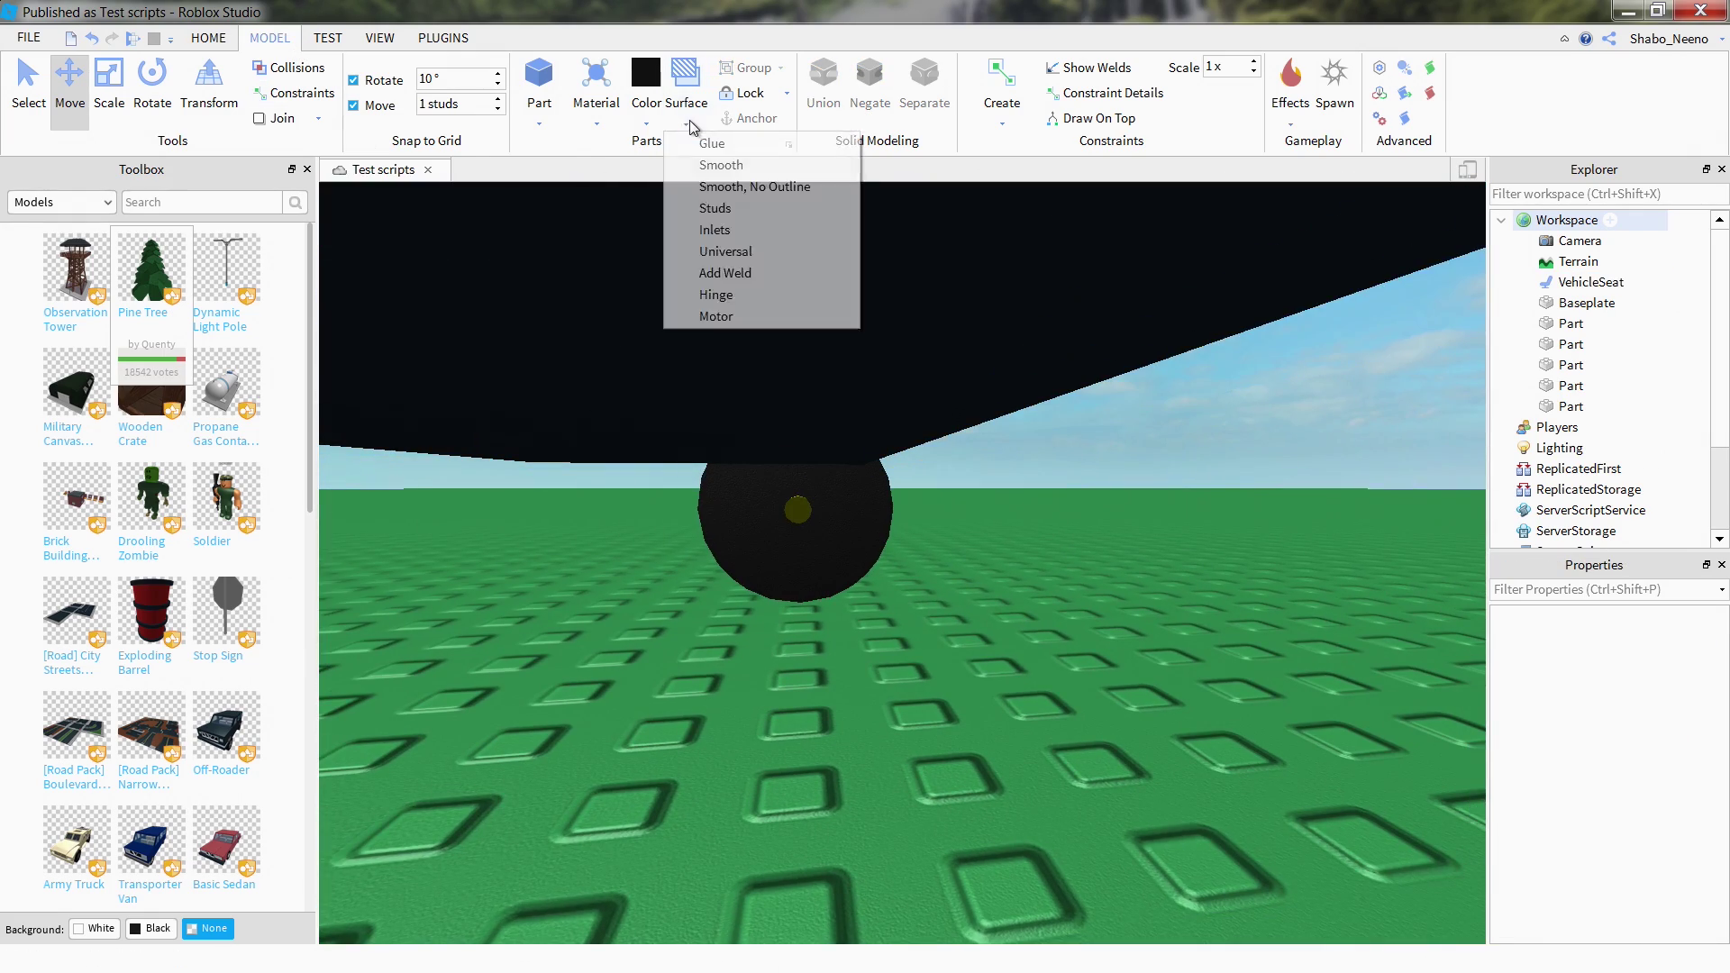
click(712, 273)
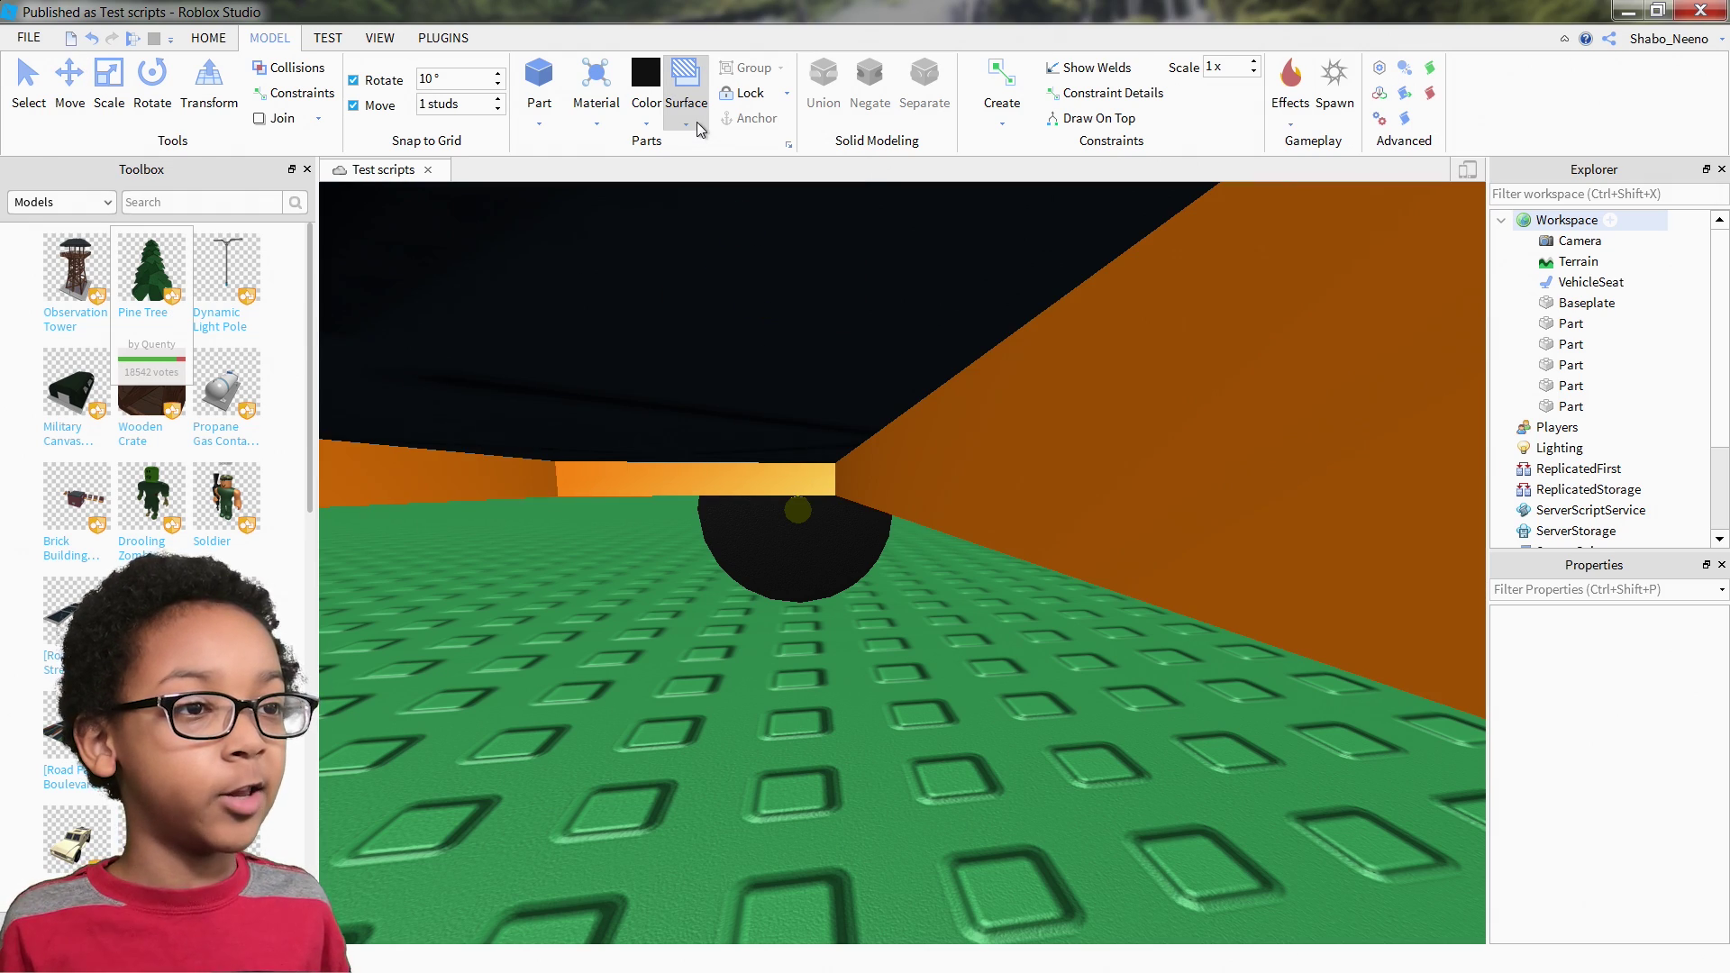
right_drag(749, 290, 755, 302)
scroll(755, 302, down, 5)
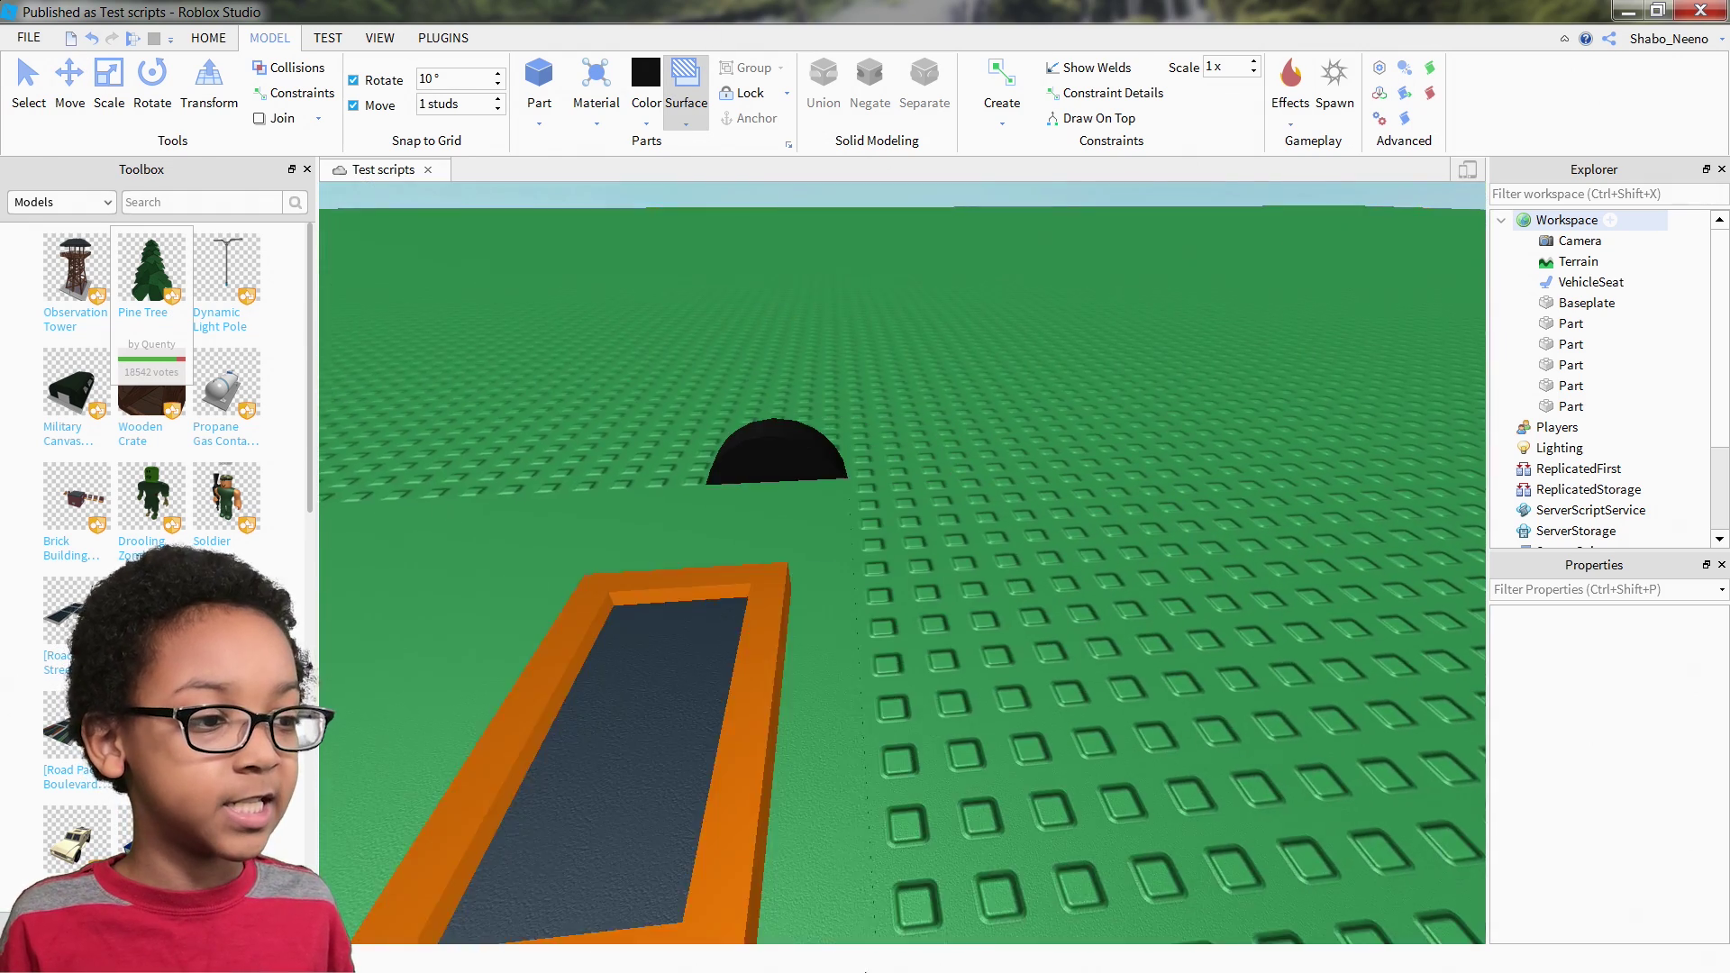
click(672, 126)
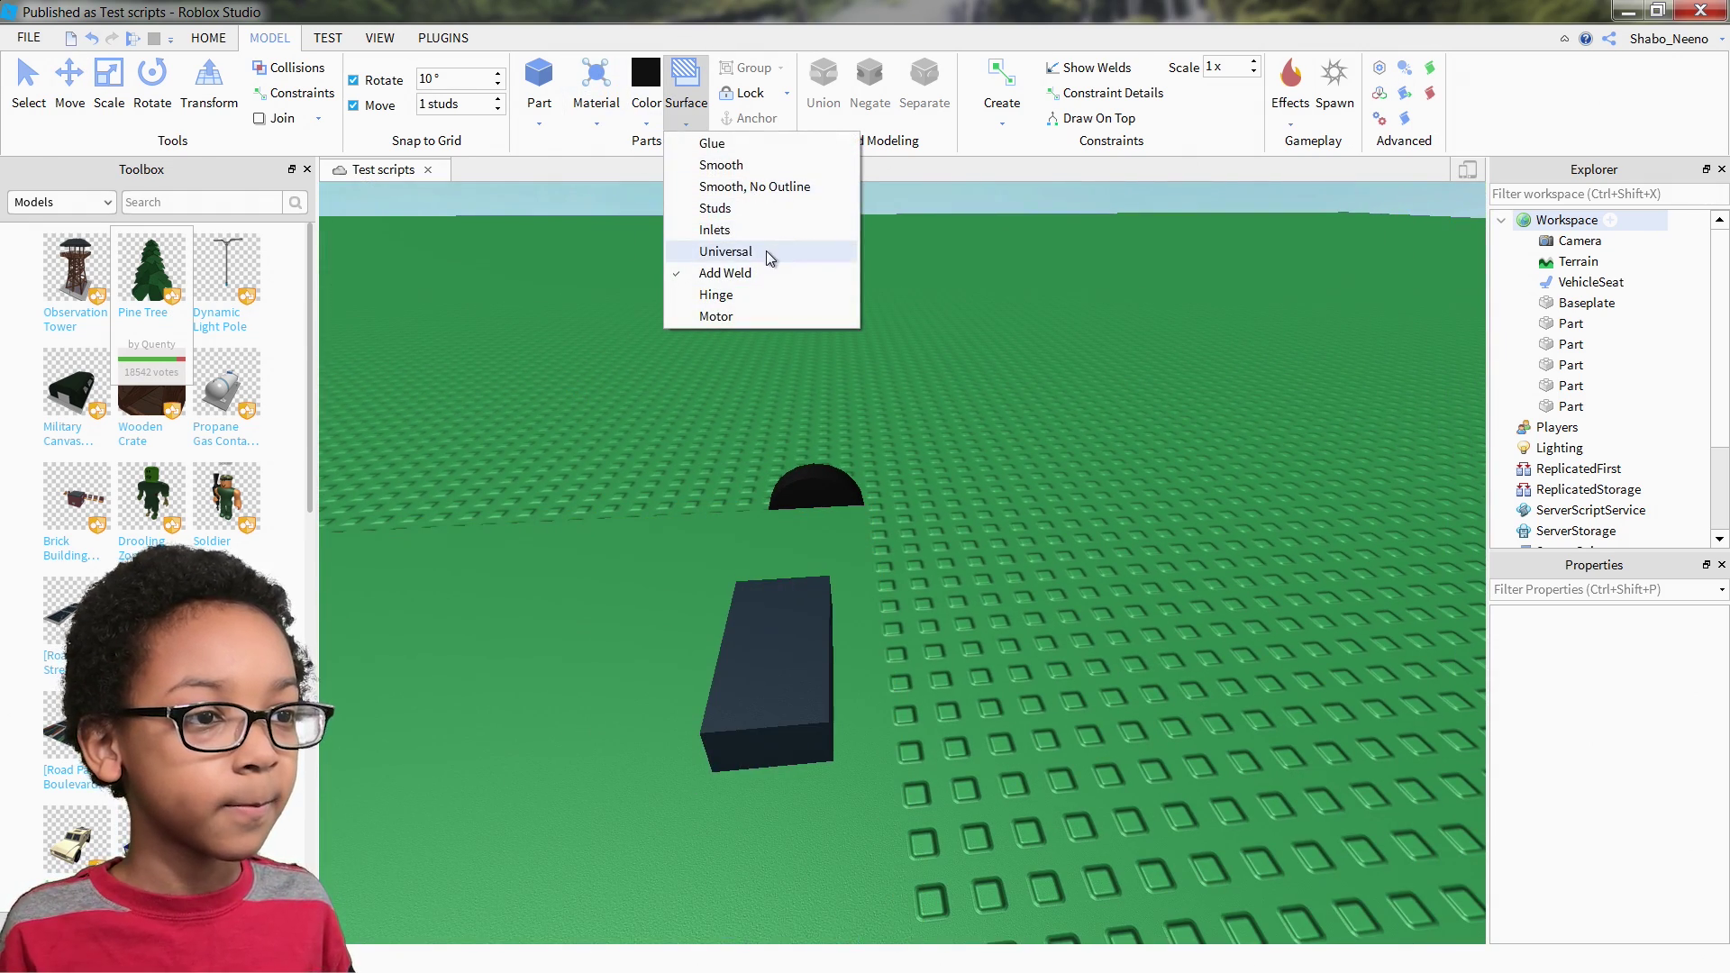
click(765, 275)
- Start a playtest, drive the car forward and steer it from the vehicle seat, and stop the test
click(208, 37)
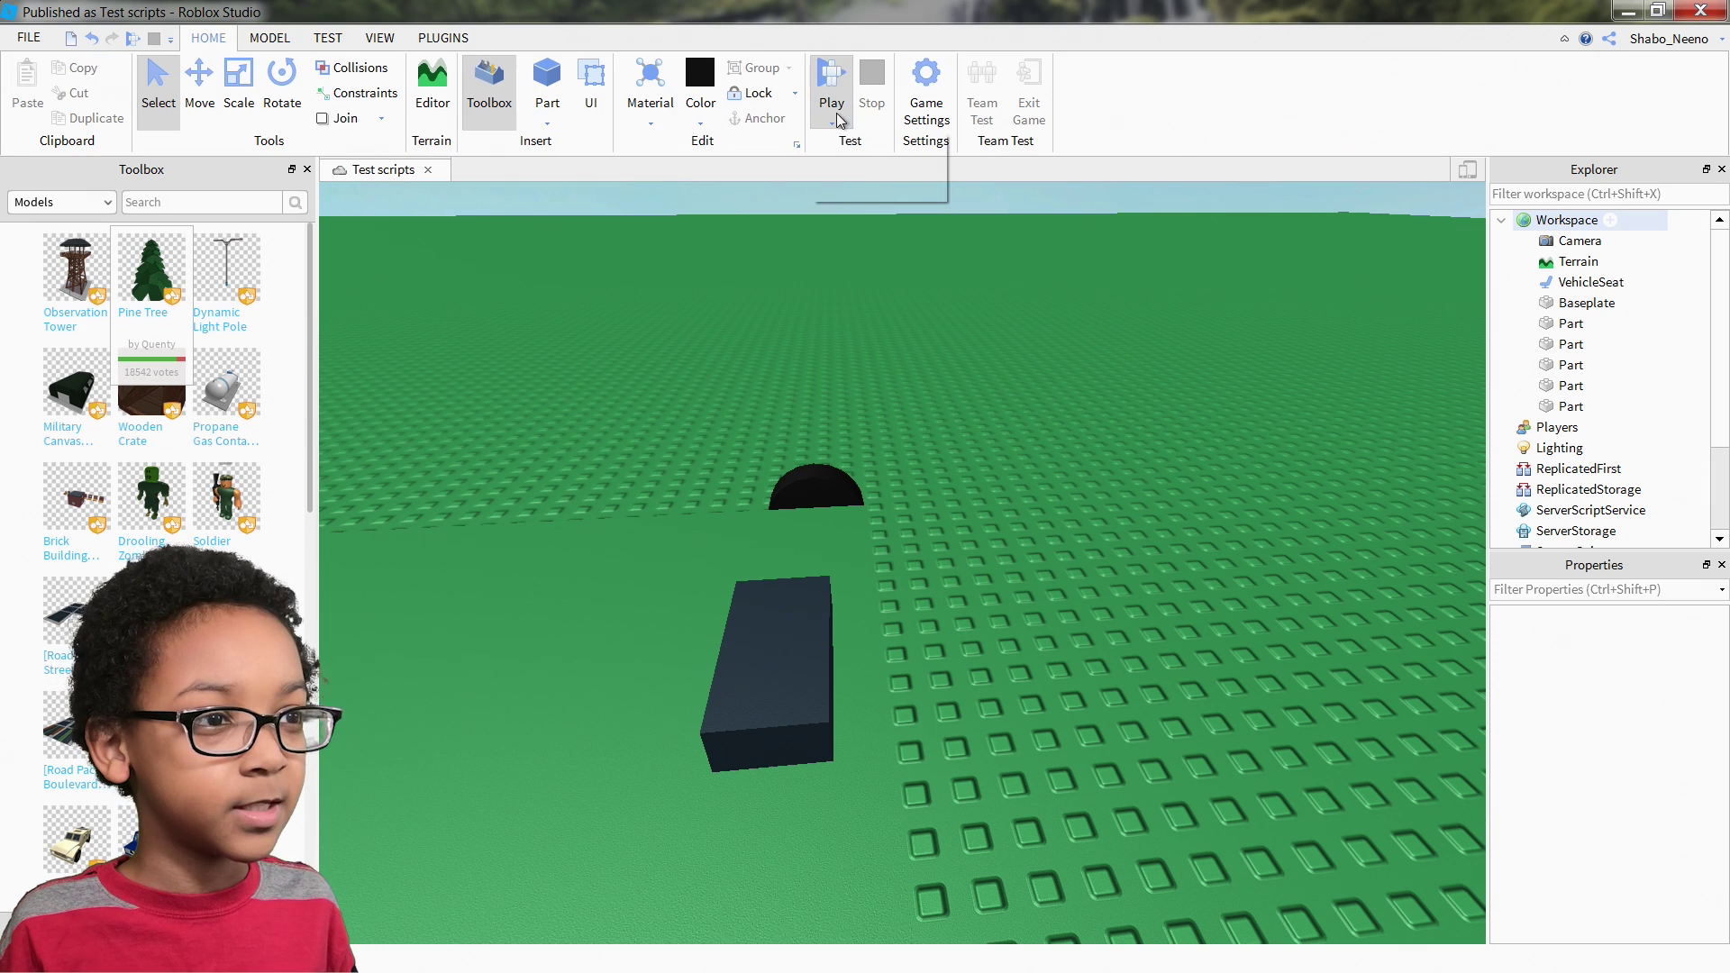
key(F5)
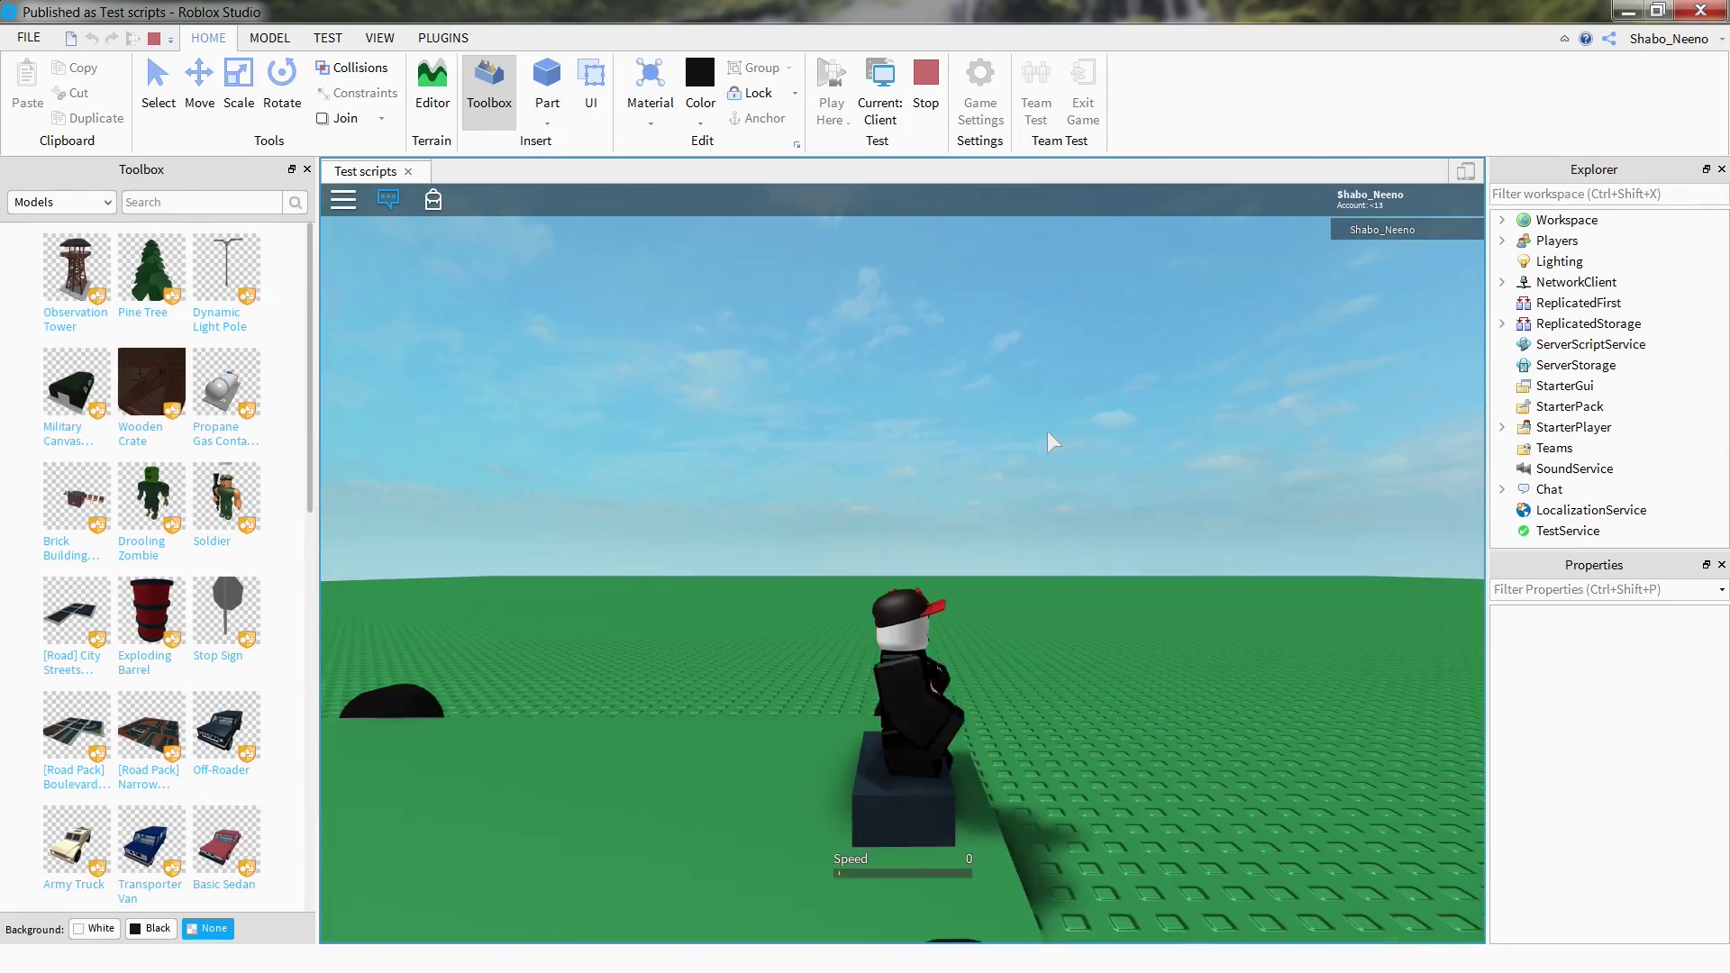
key(w)
key(d)
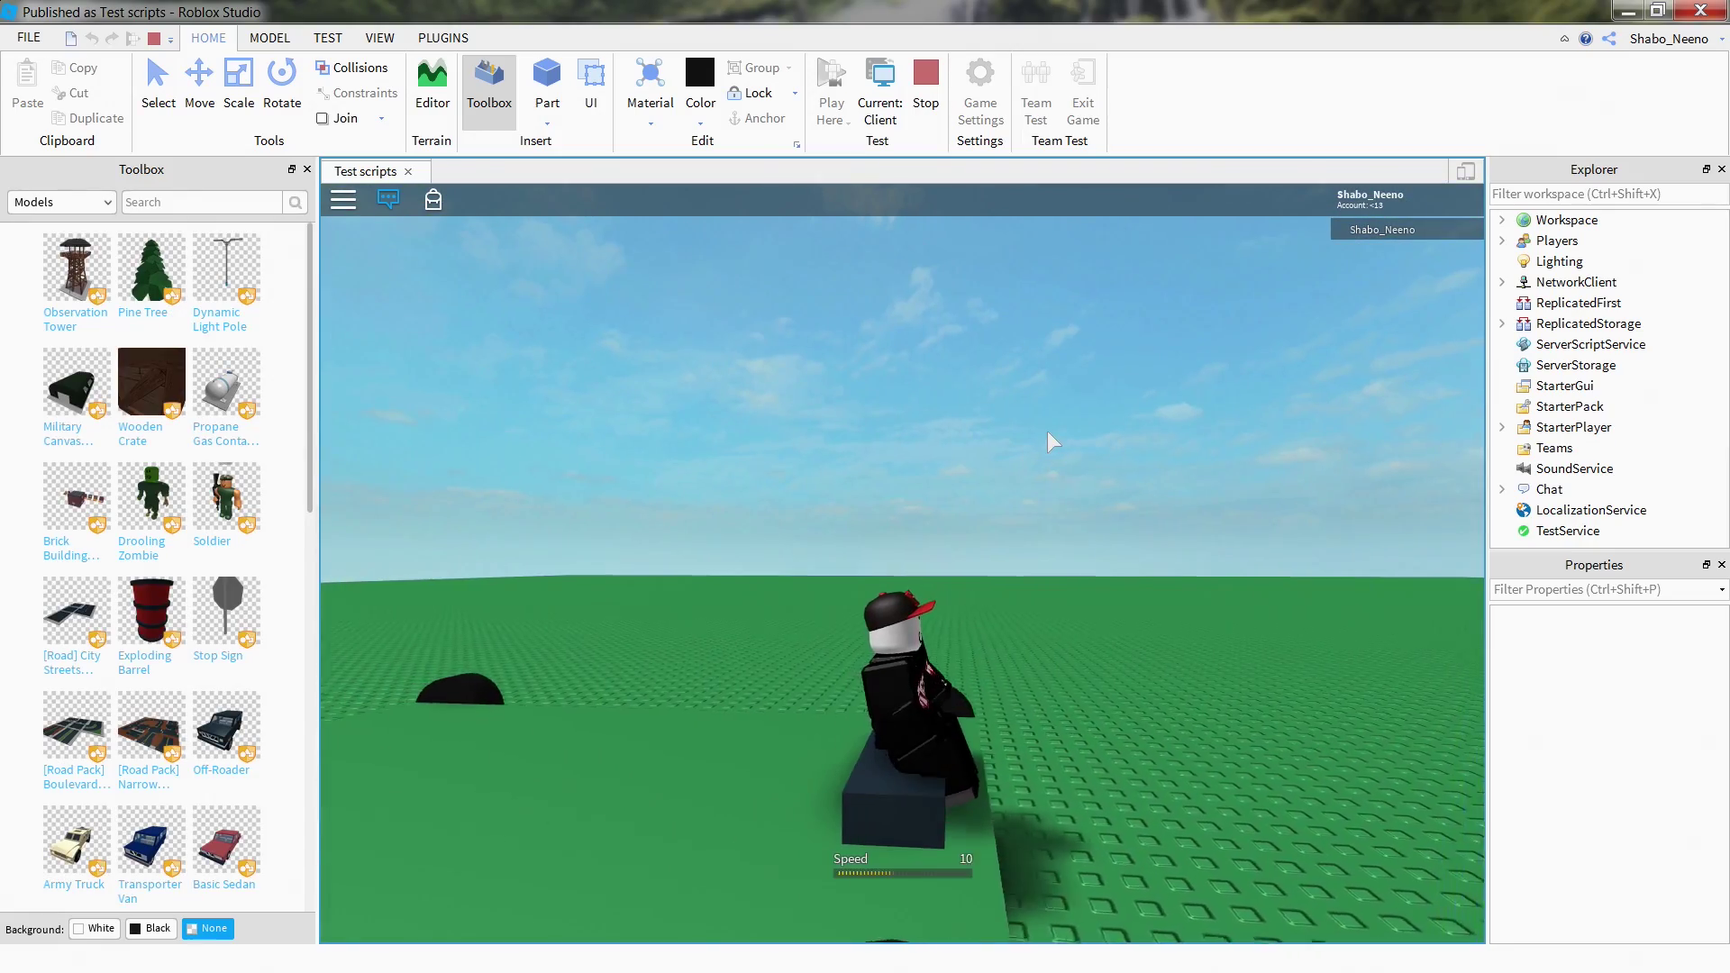
key(w)
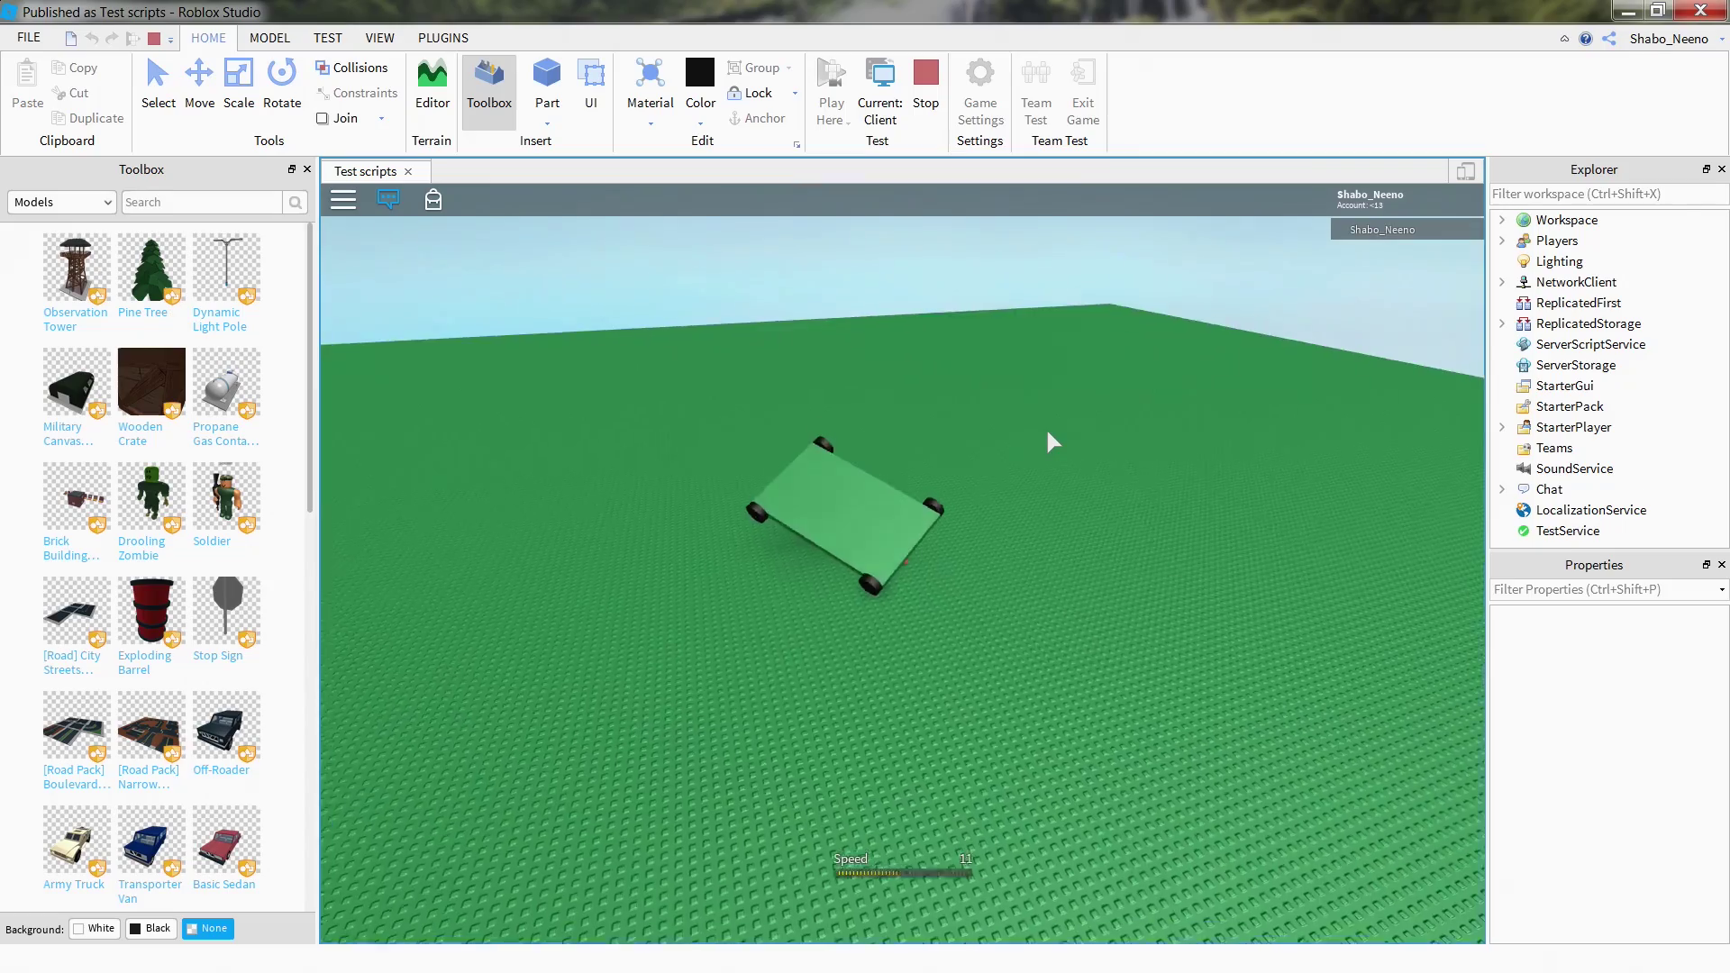
right_drag(1047, 431, 1047, 430)
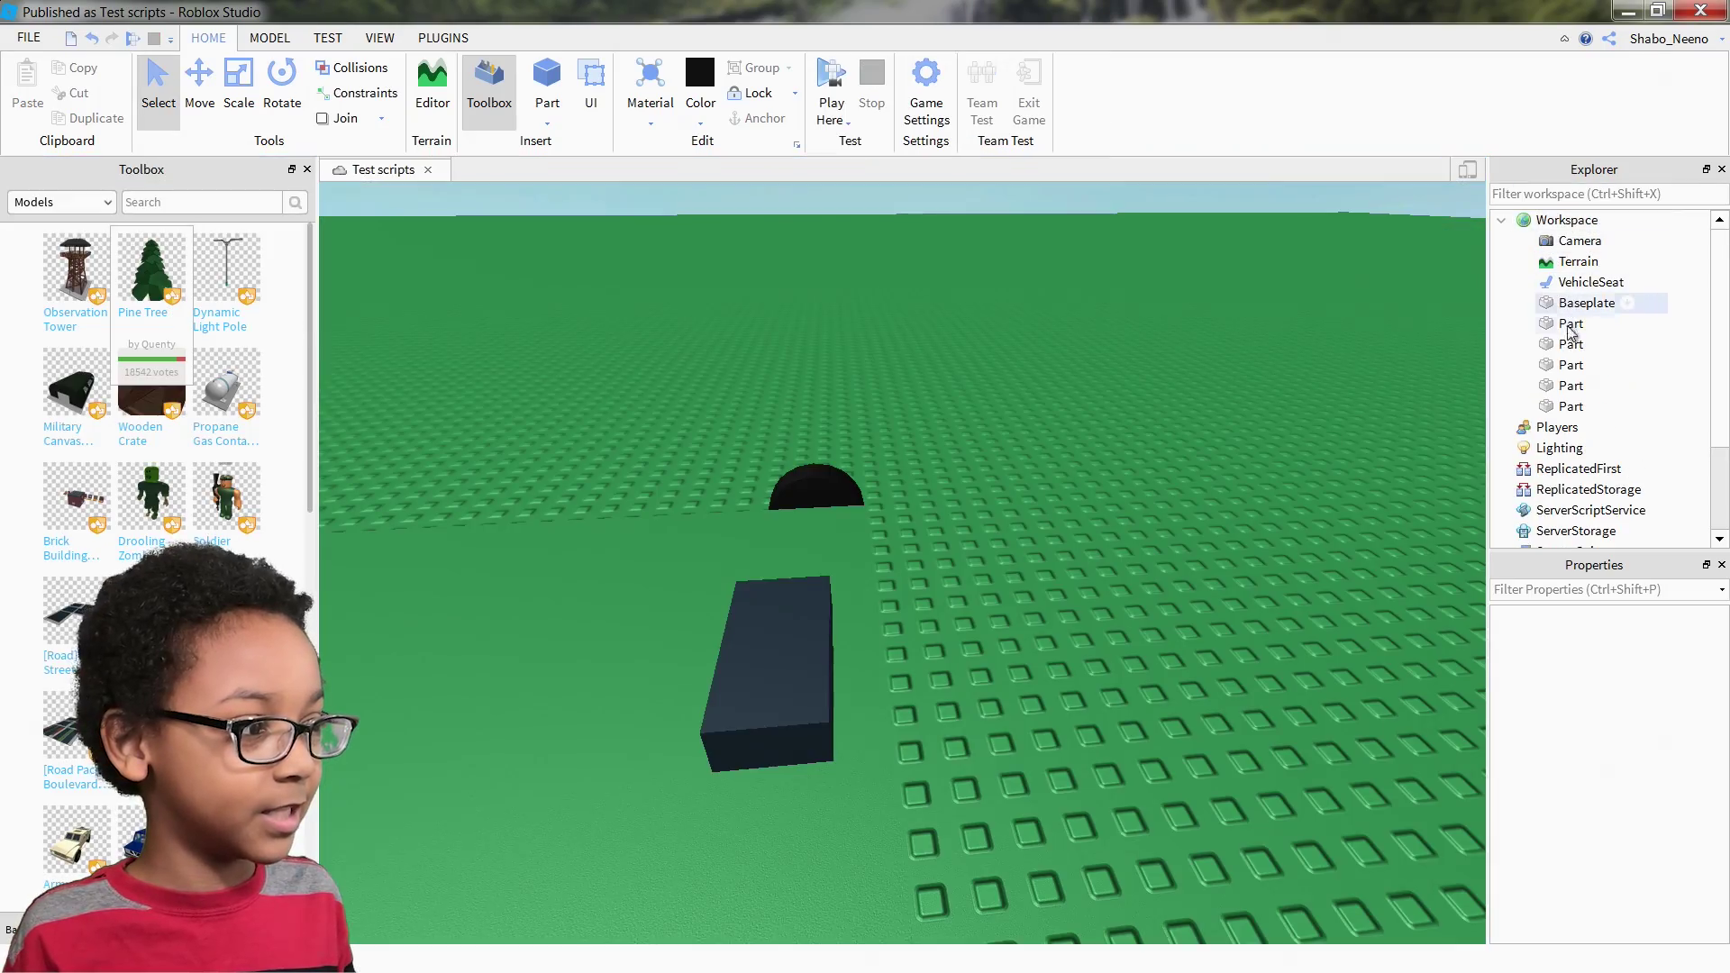
- Check the plate's Anchored setting in its behavior properties, deselect the plate, and start another playtest
click(1570, 365)
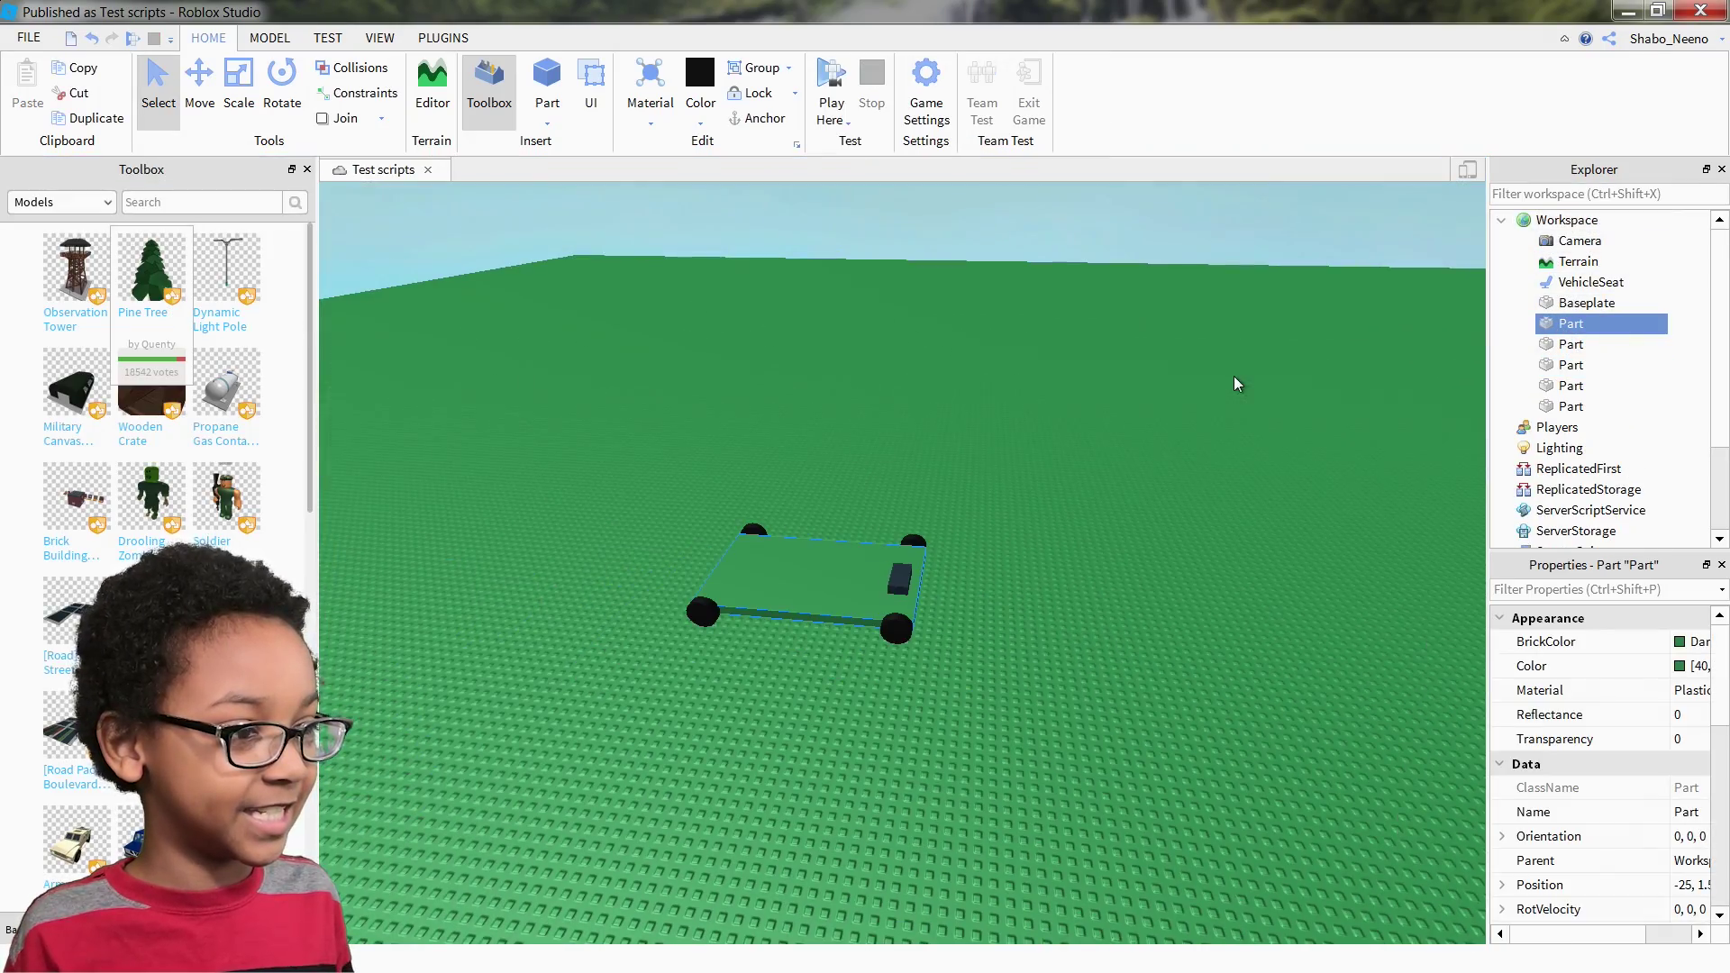
scroll(1685, 863, down, 4)
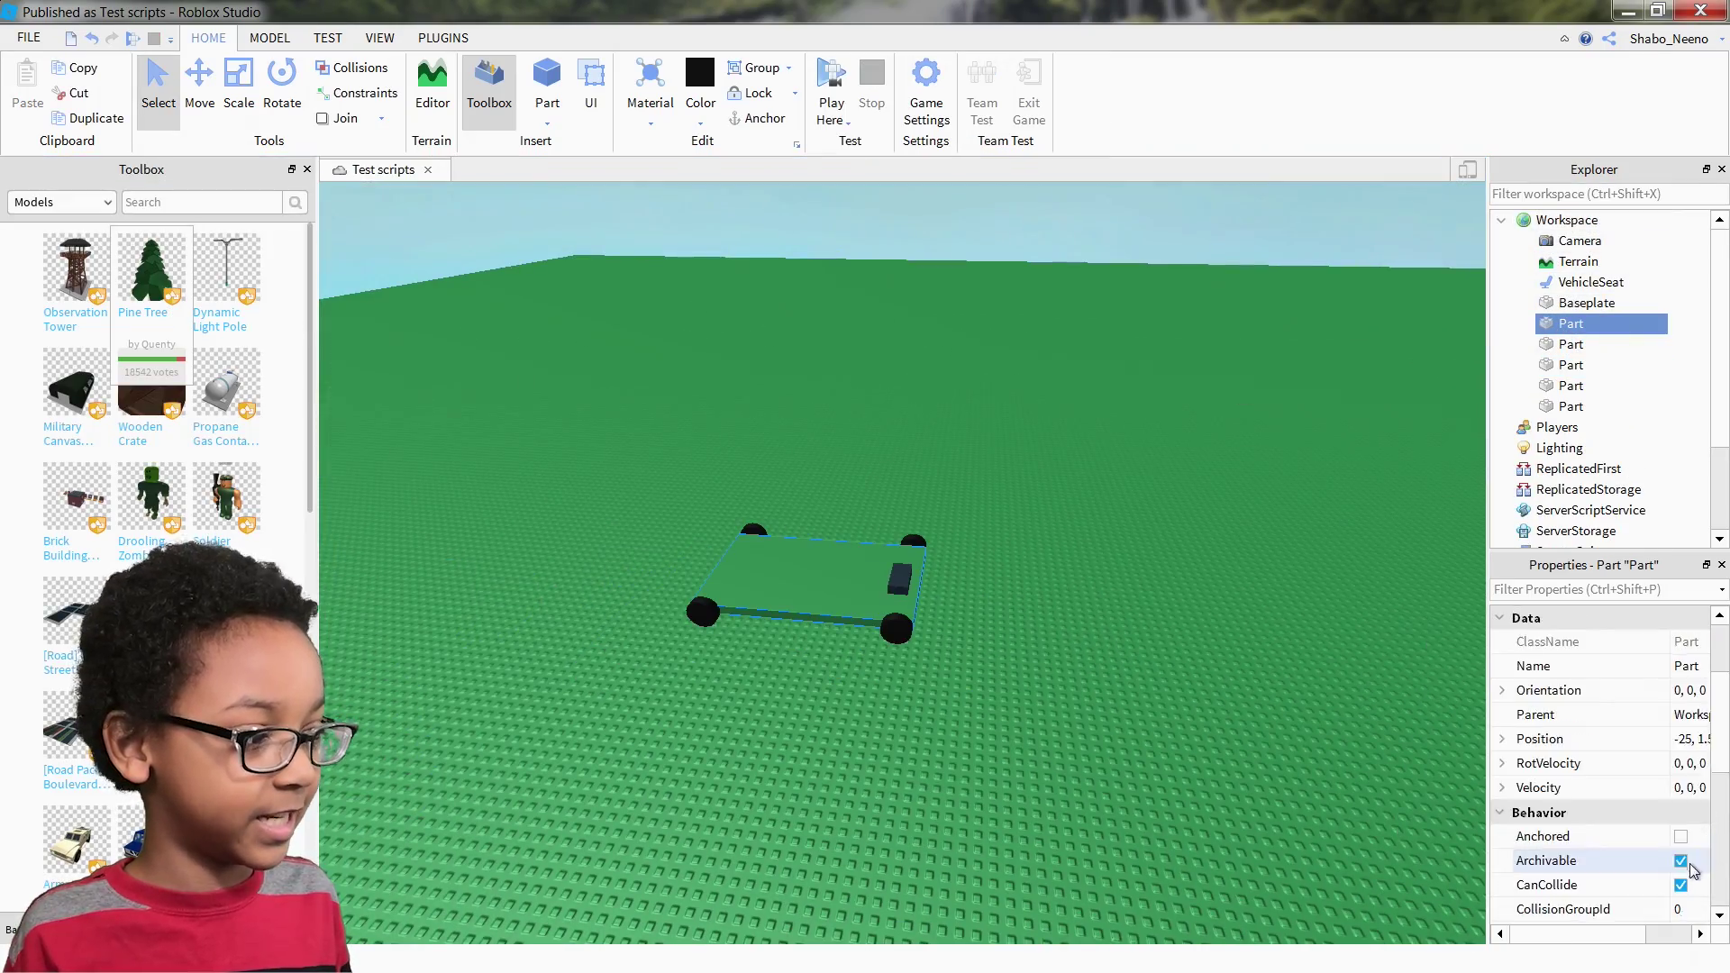
click(1028, 508)
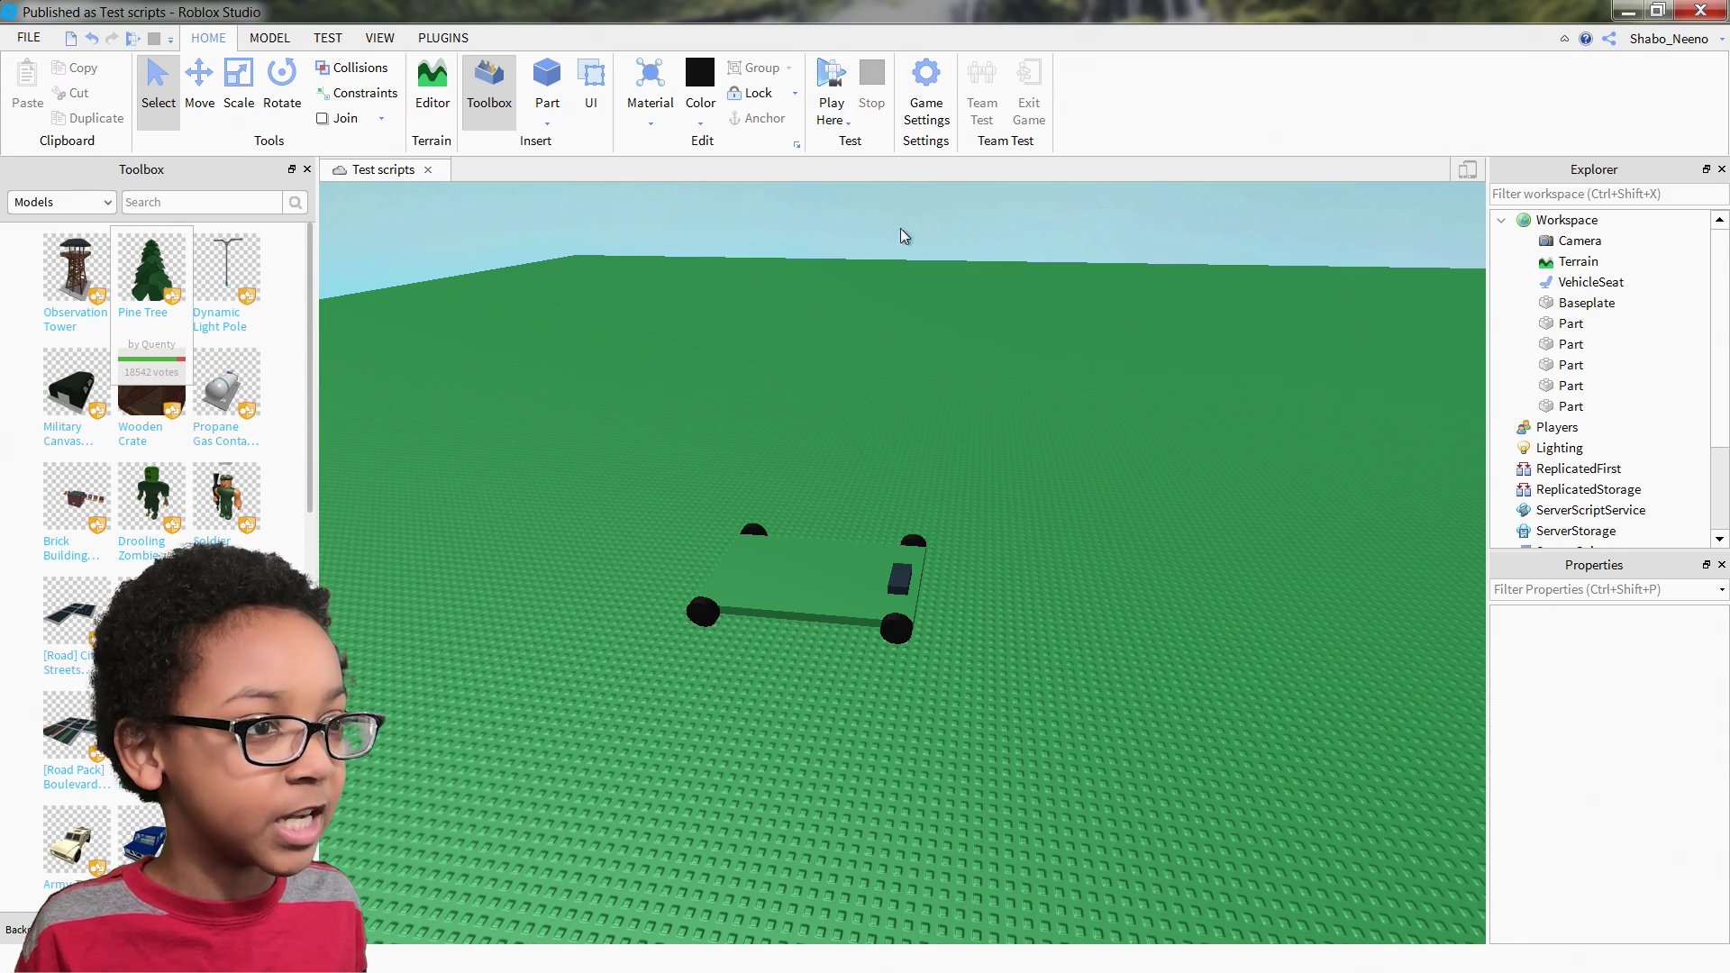
scroll(929, 318, up, 10)
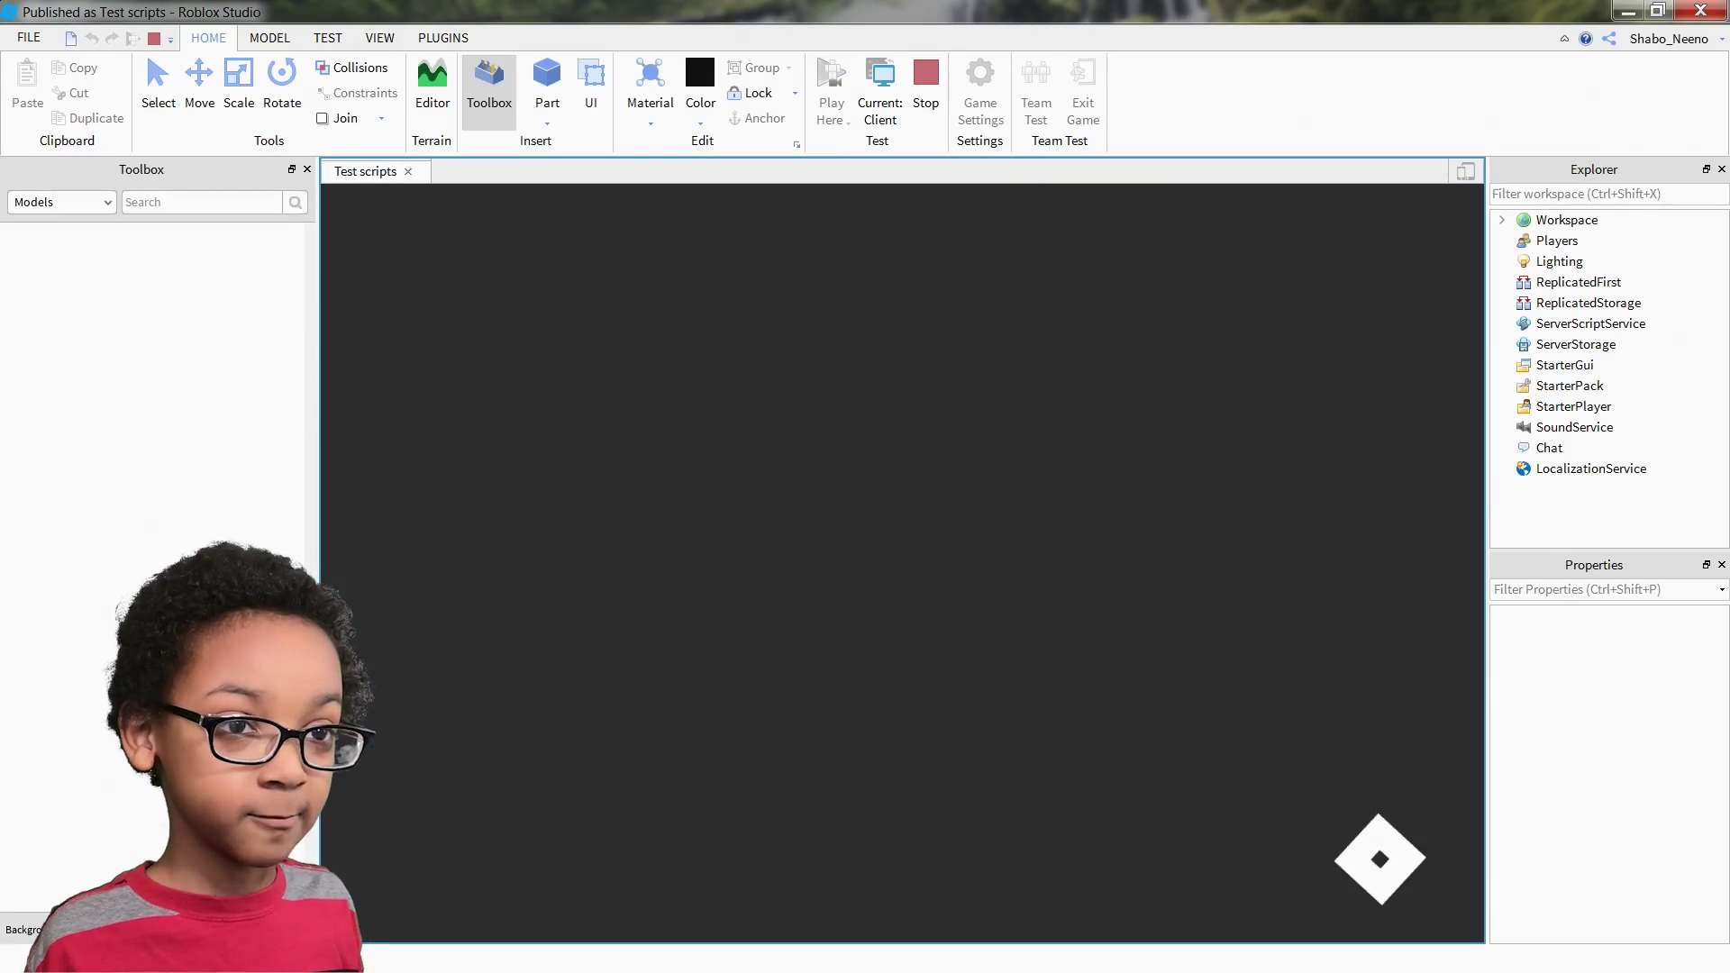
- Drive the car forward from the vehicle seat in the running playtest and steer it to the right
scroll(1038, 307, down, 4)
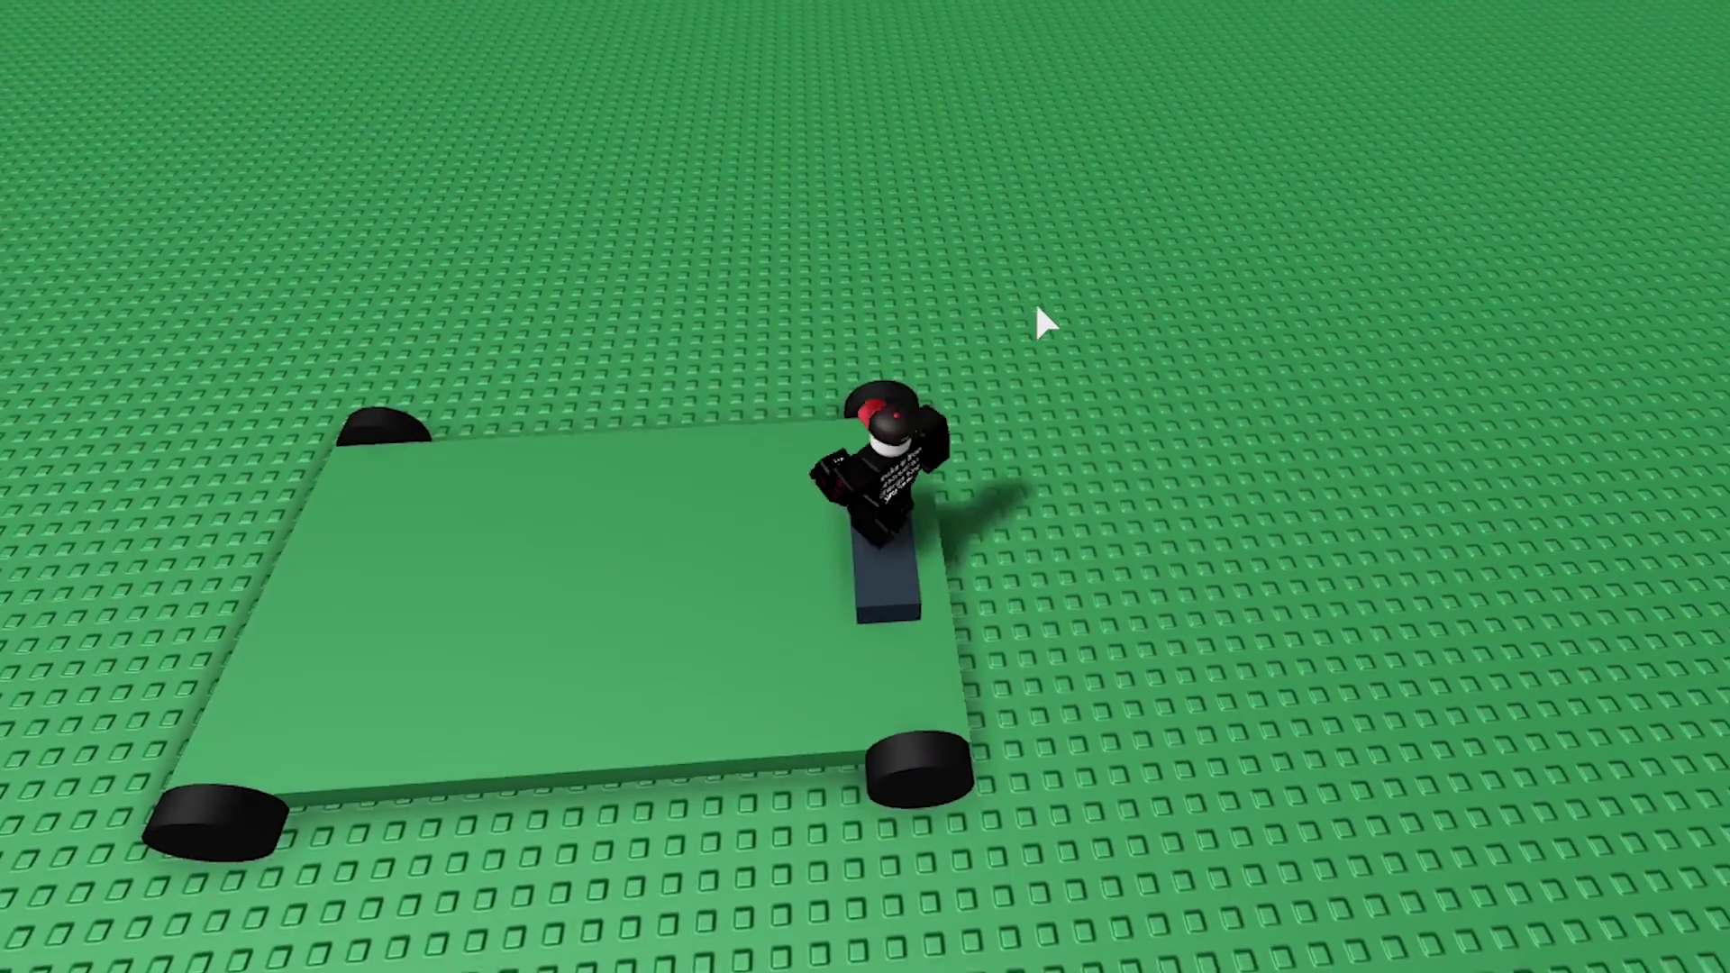
right_drag(1037, 308, 1037, 307)
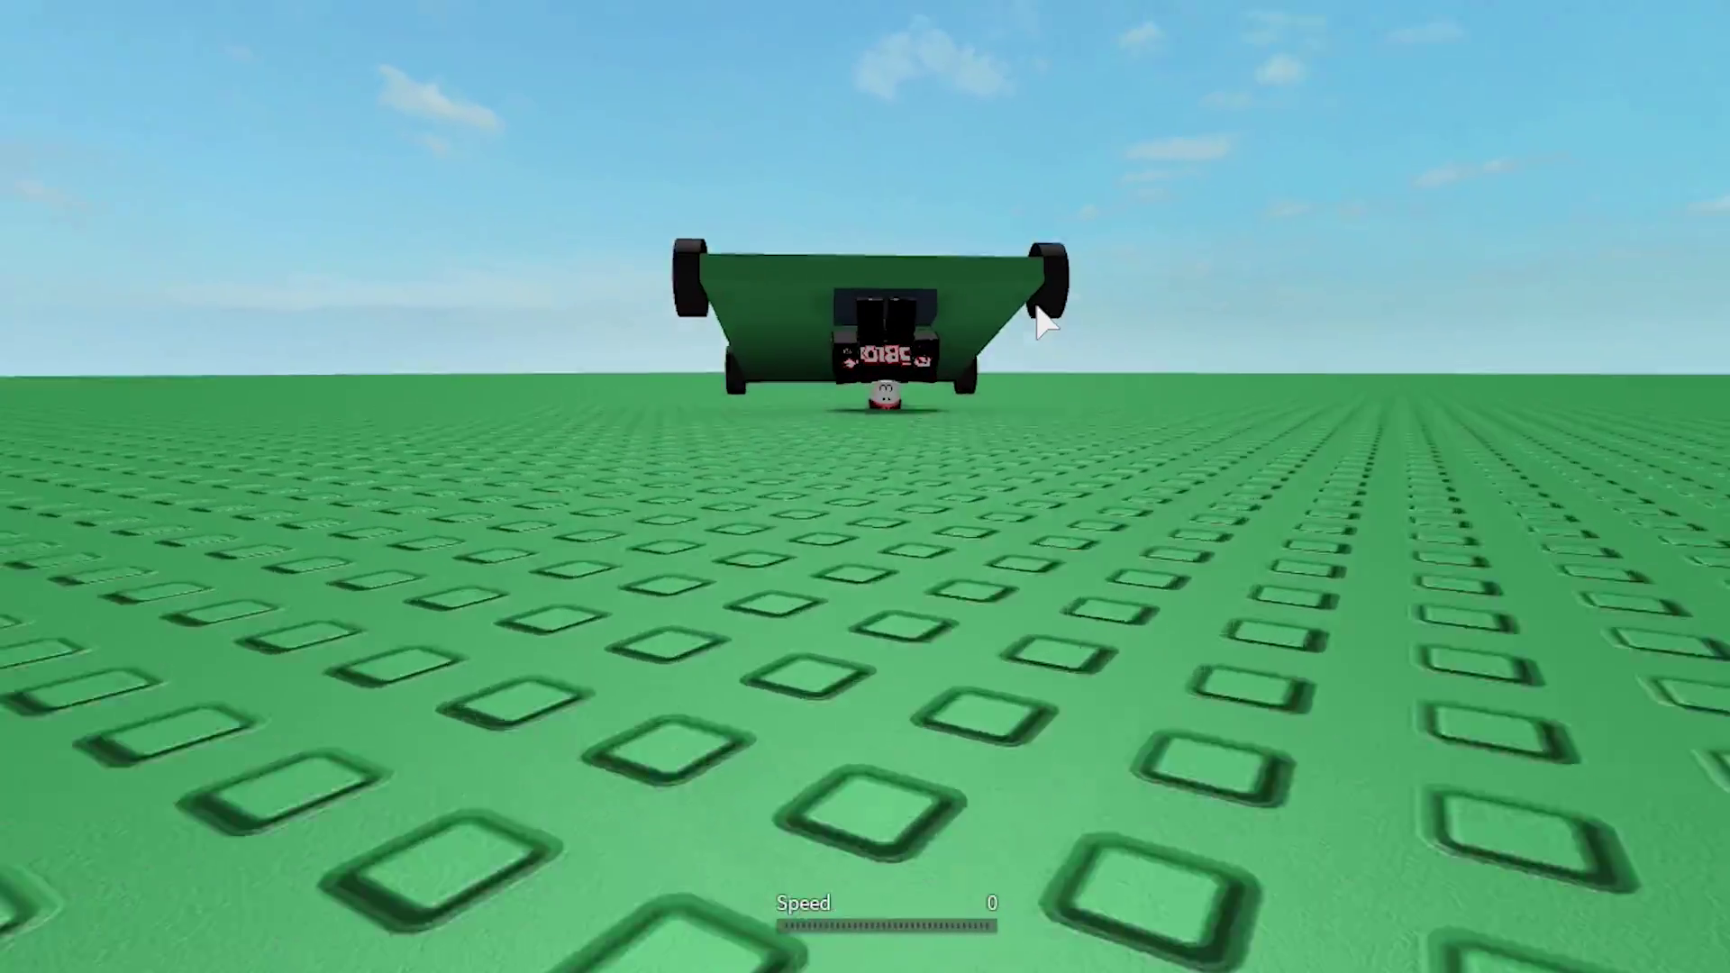
key(w)
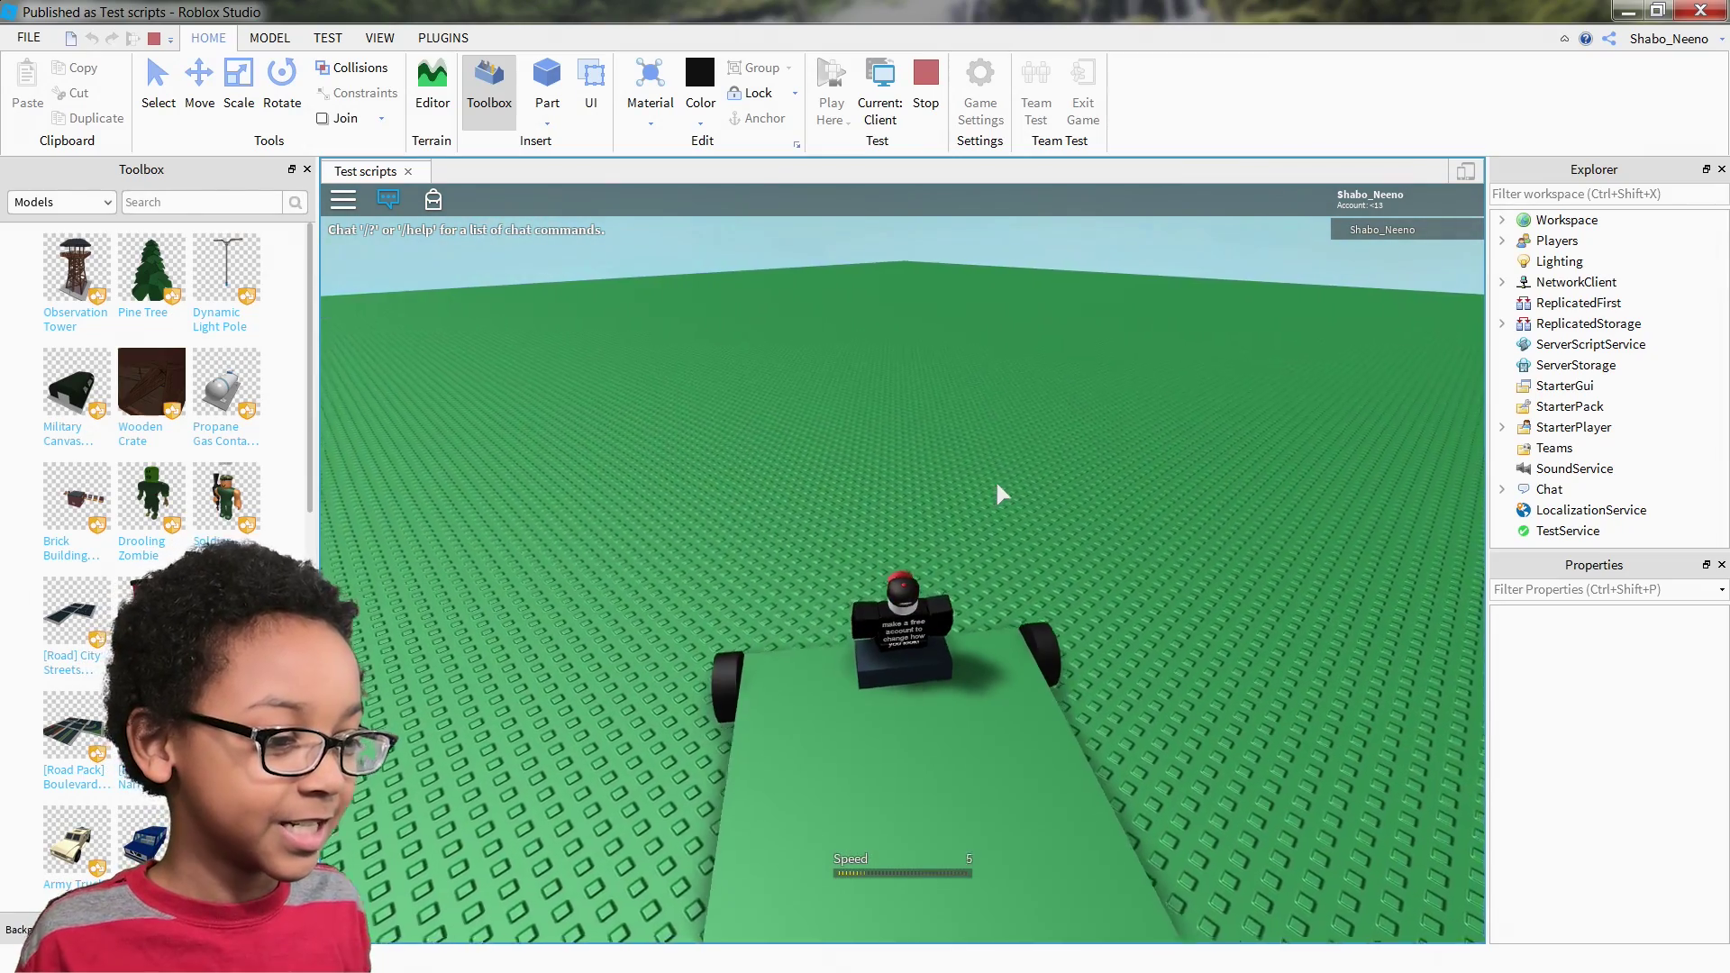
key(d)
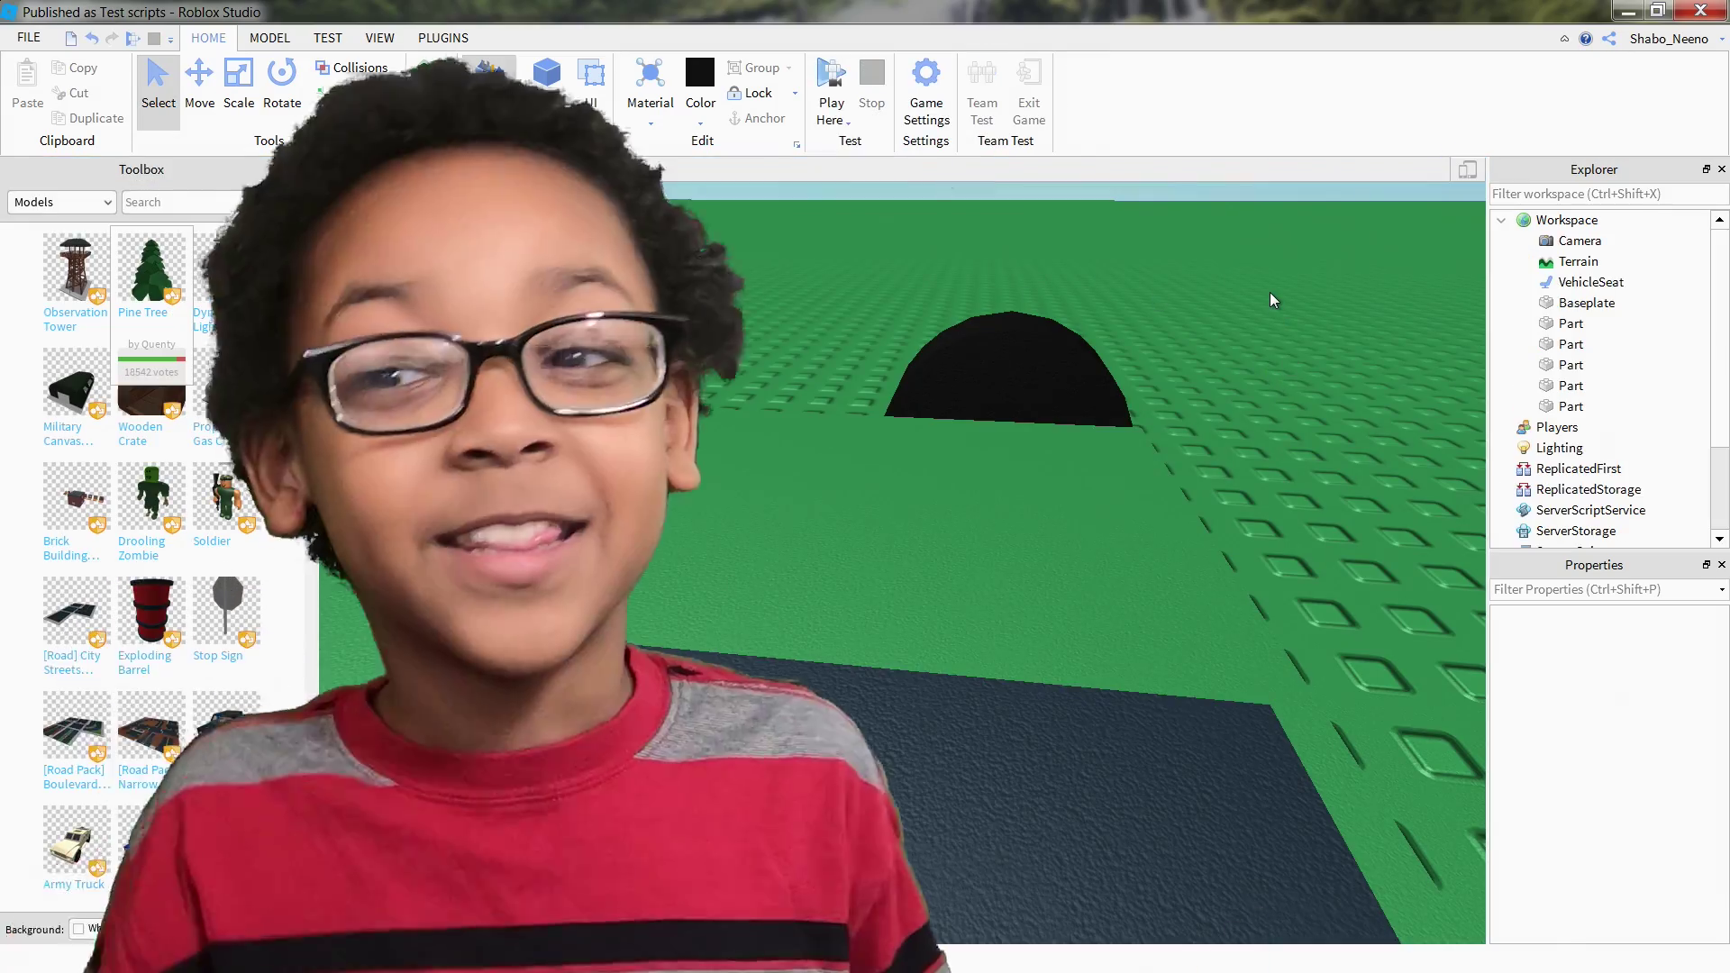
- Group the plate, the four wheels and the vehicle seat into one model, and deselect it
scroll(622, 442, down, 10)
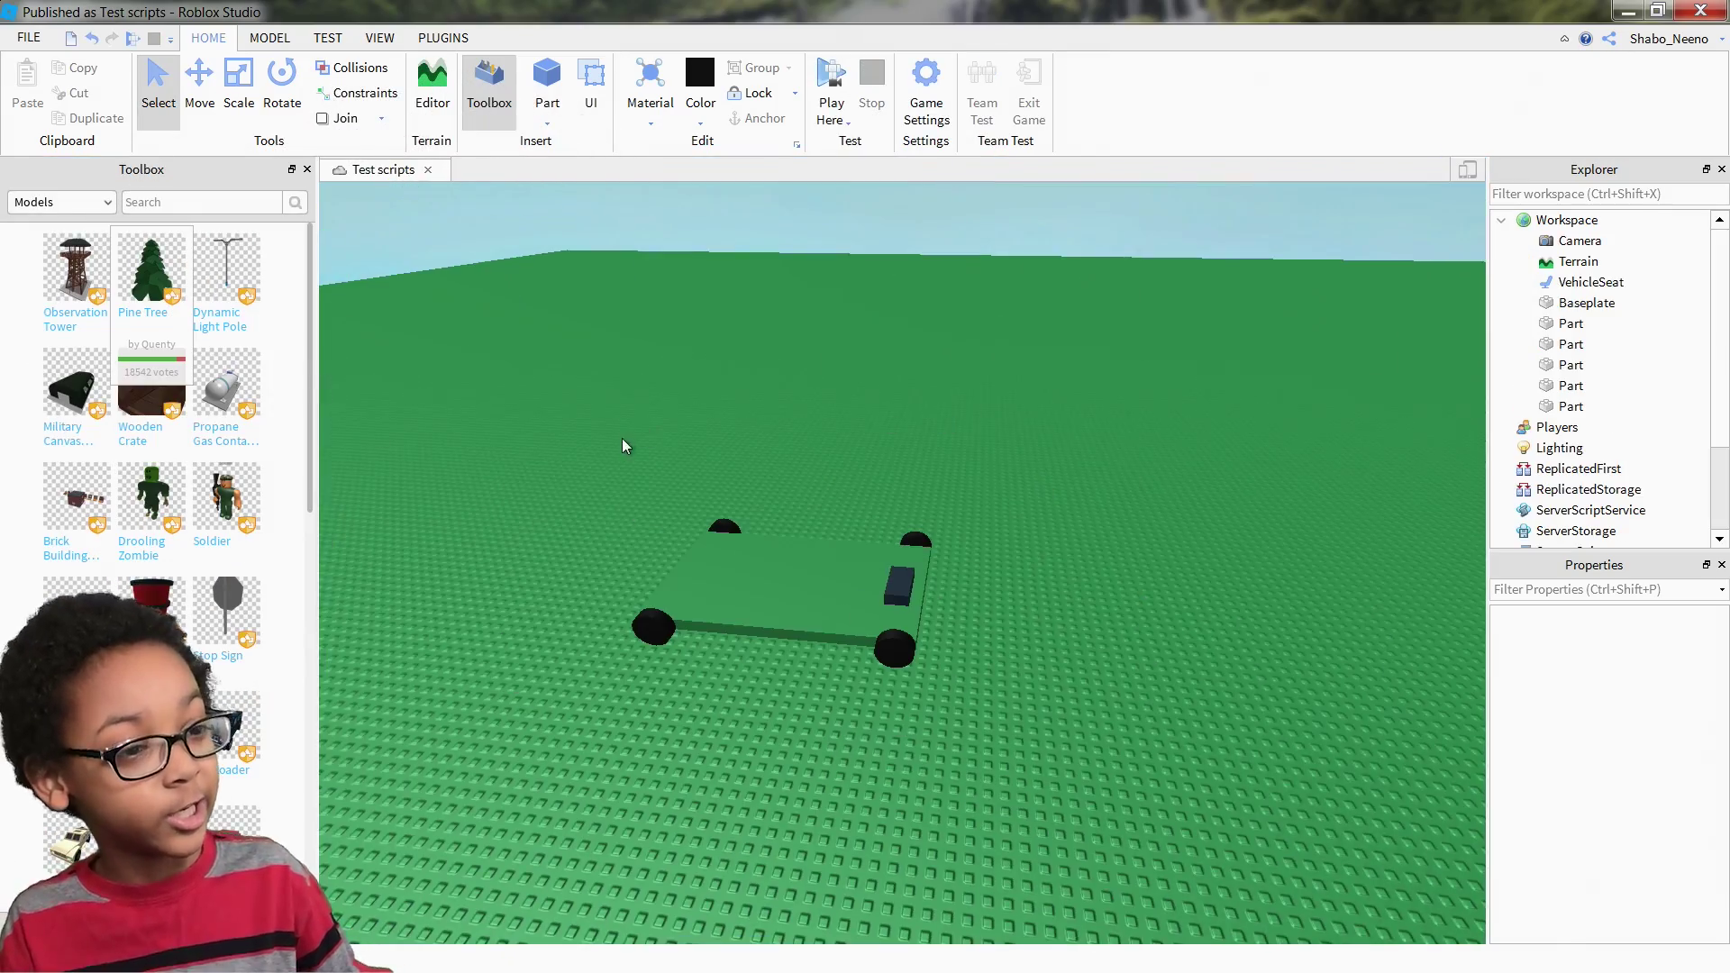
drag(632, 448, 1094, 694)
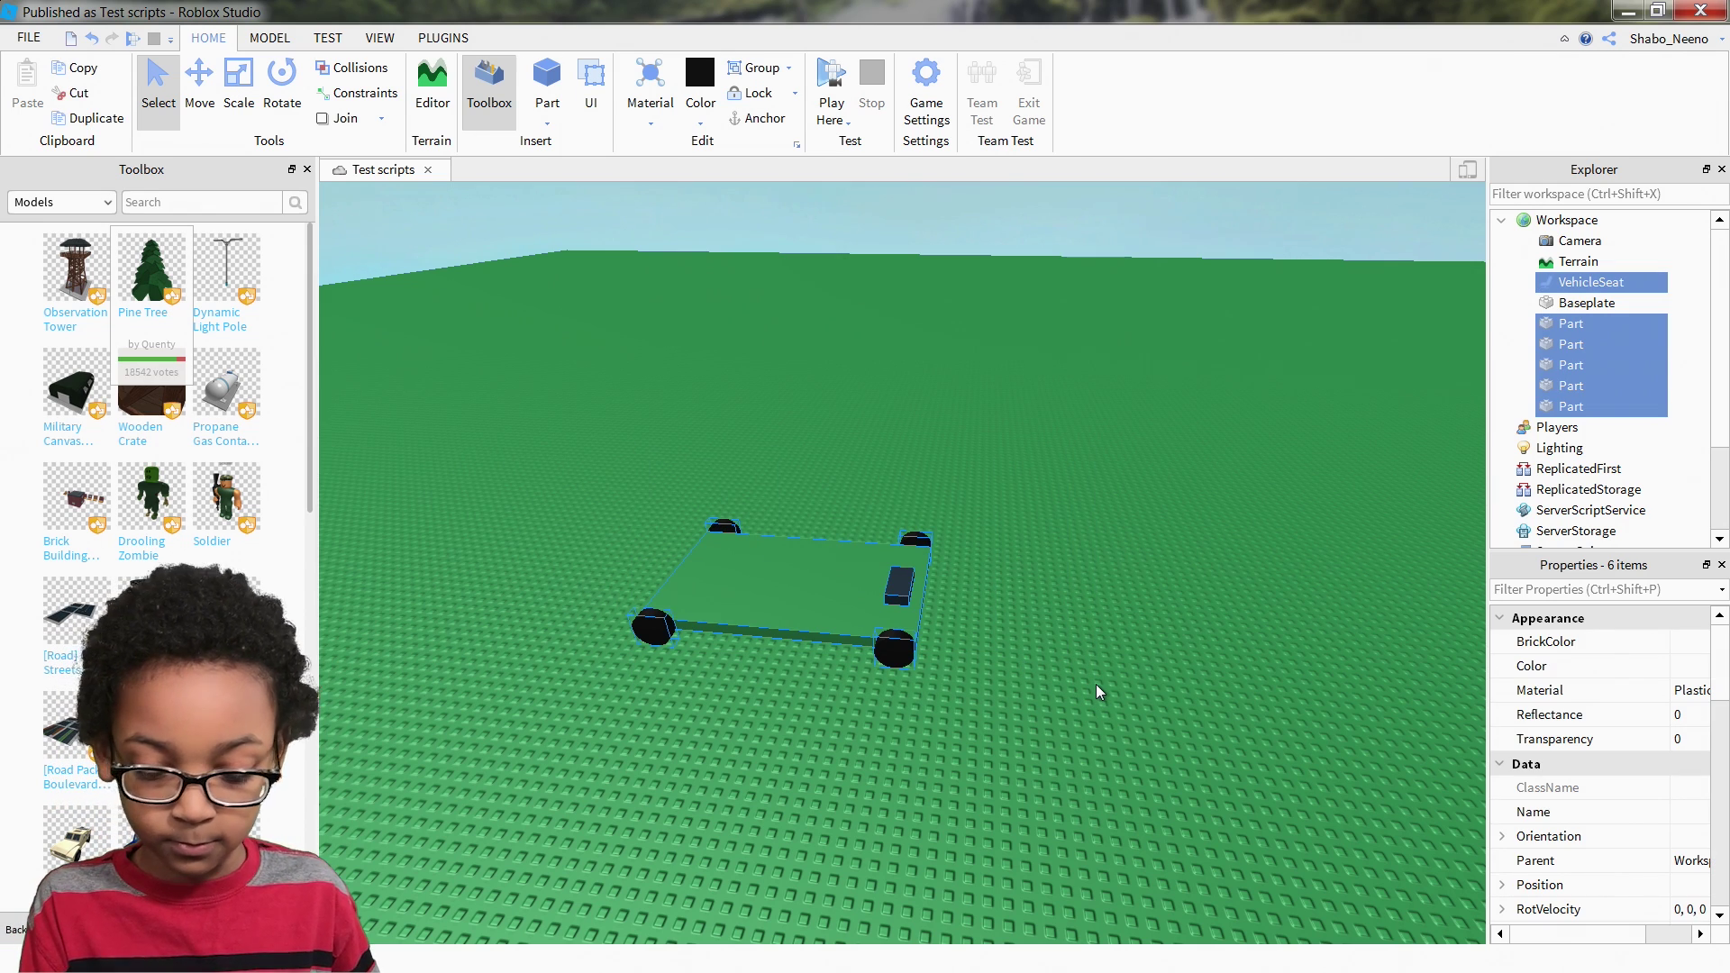
key(ctrl+g)
click(1054, 494)
scroll(1071, 435, up, 3)
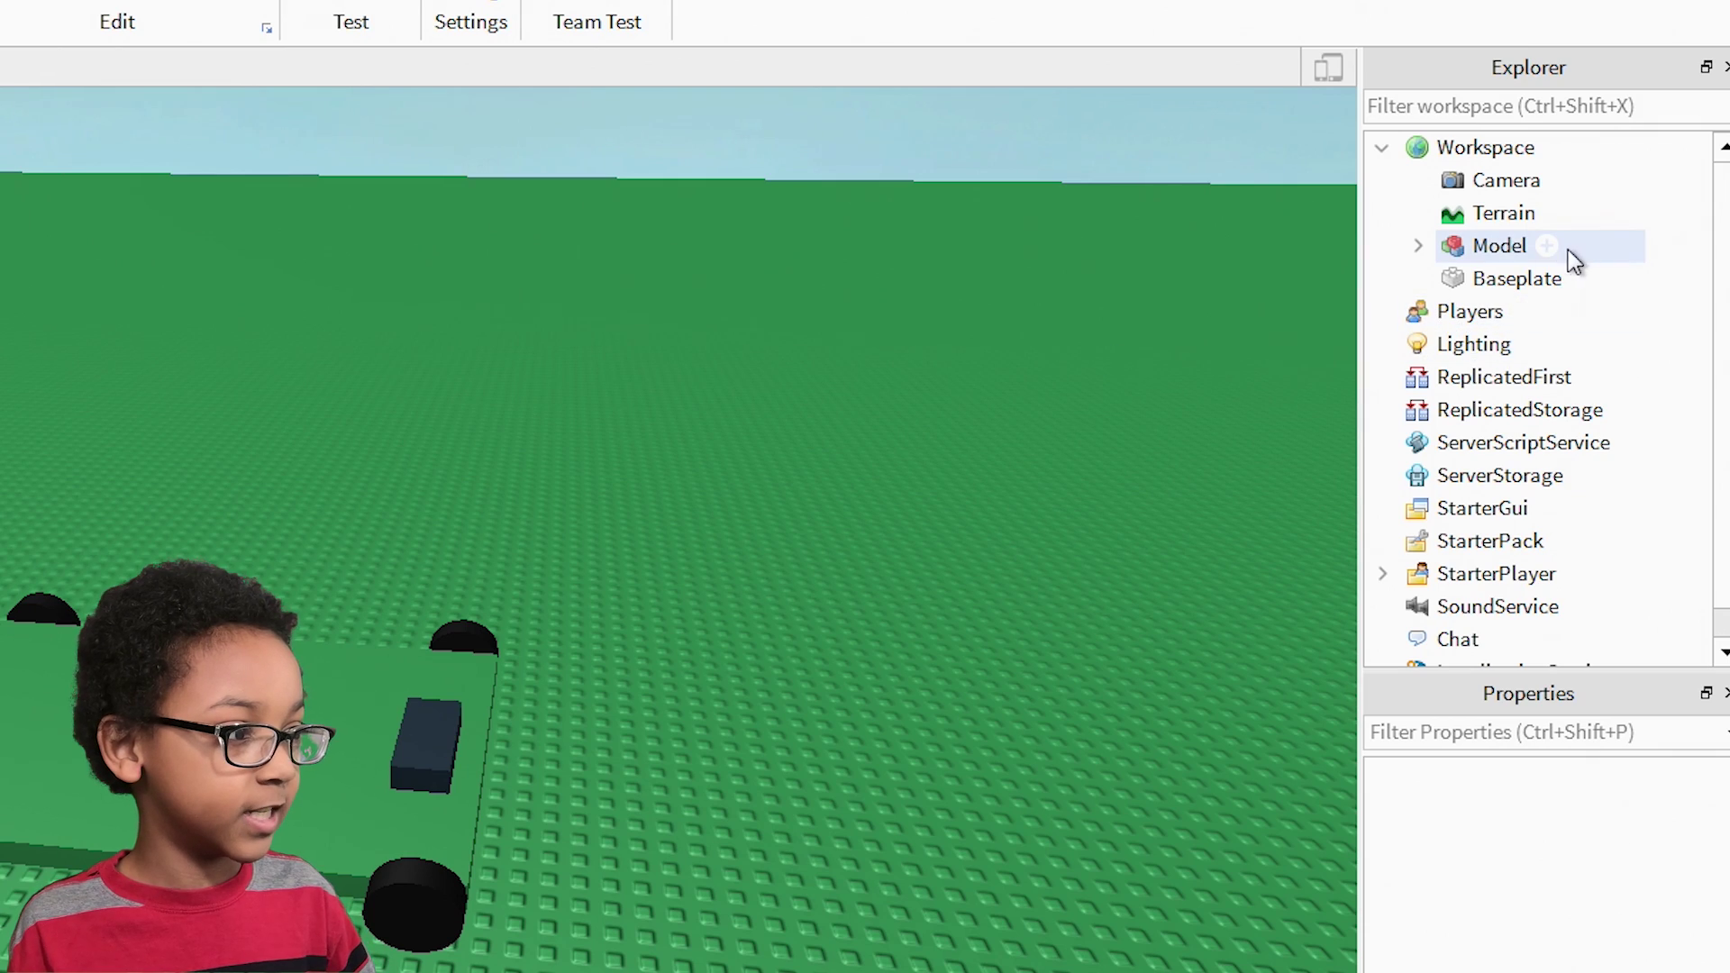
- Rename the grouped model in the workspace as "car"
right_click(1519, 247)
click(1414, 444)
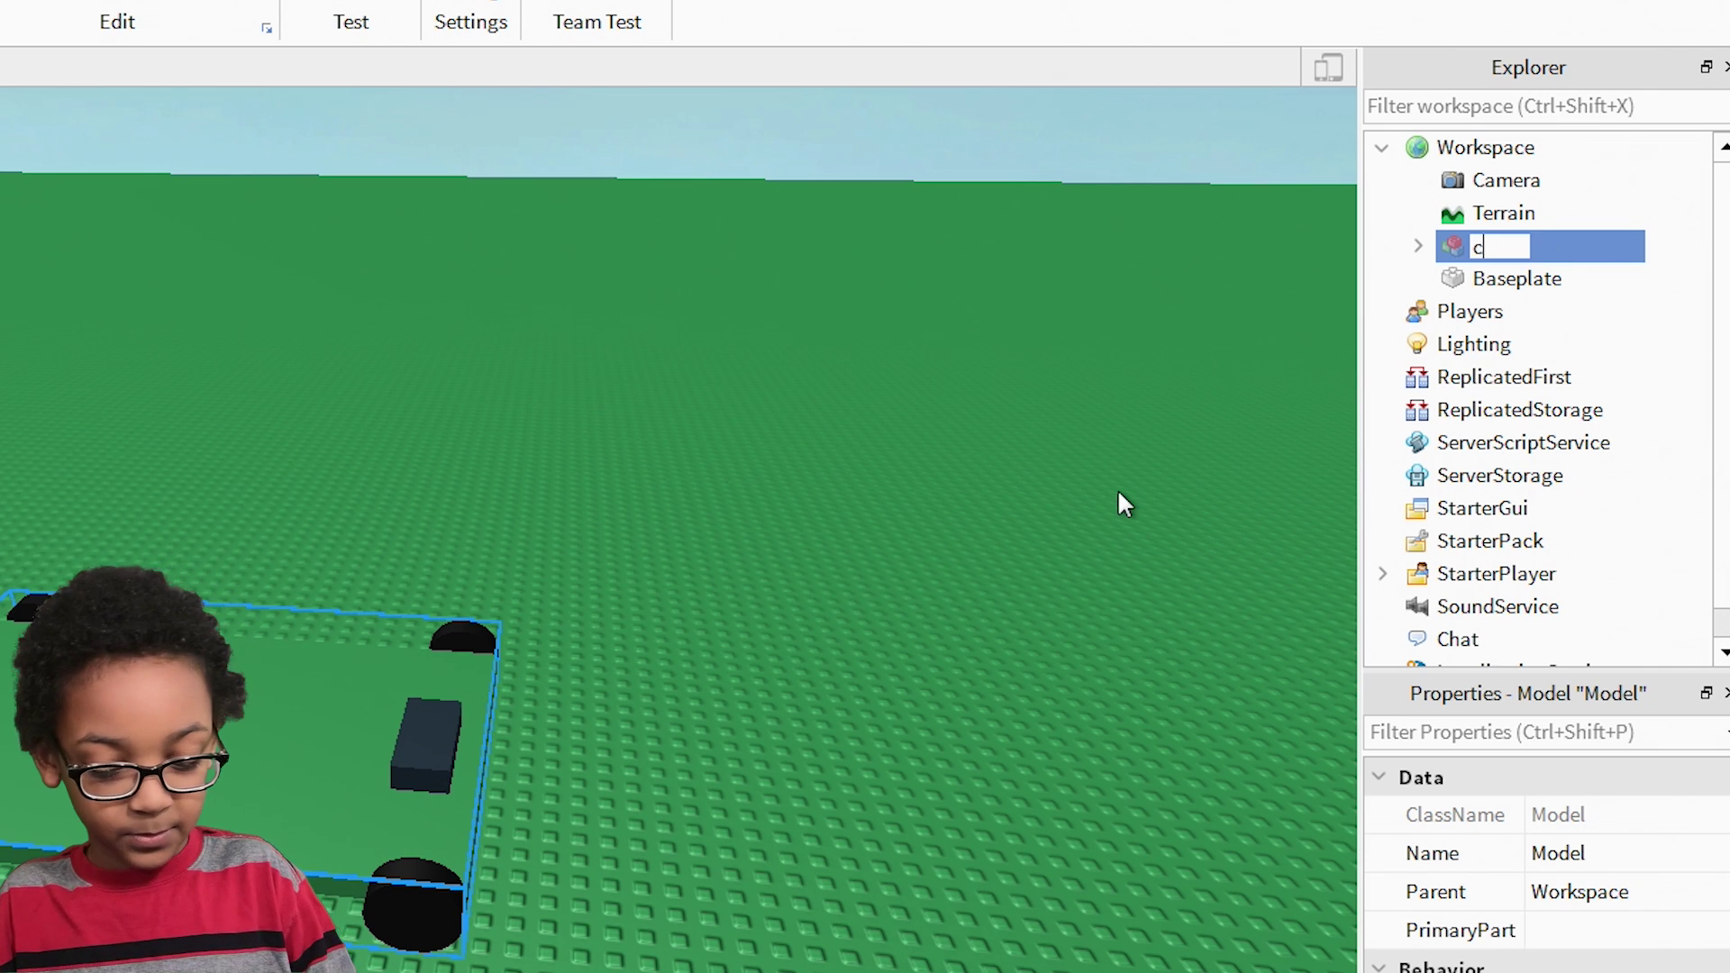
text(car)
key(Return)
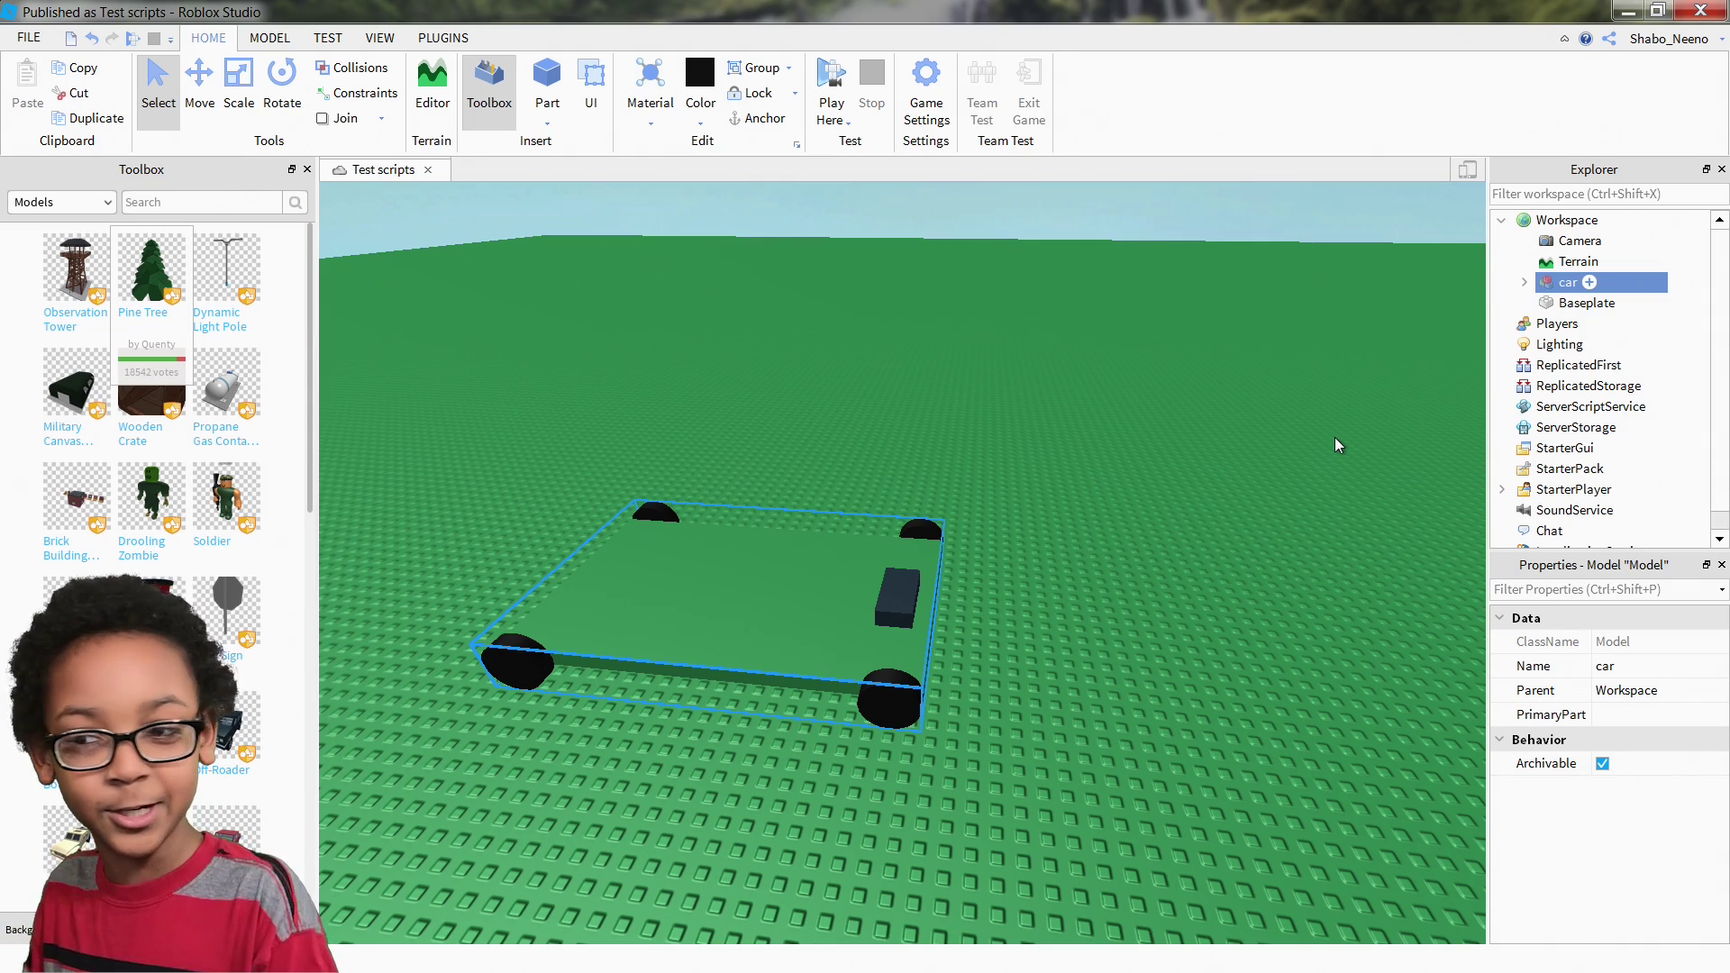